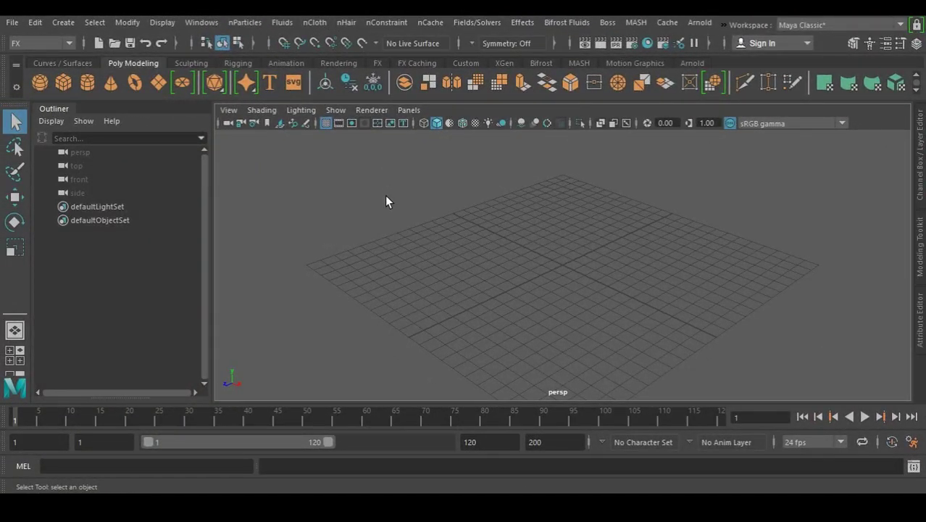
# Open the 3D fluid container creation options and reset them to their default settings.
pyautogui.click(282, 23)
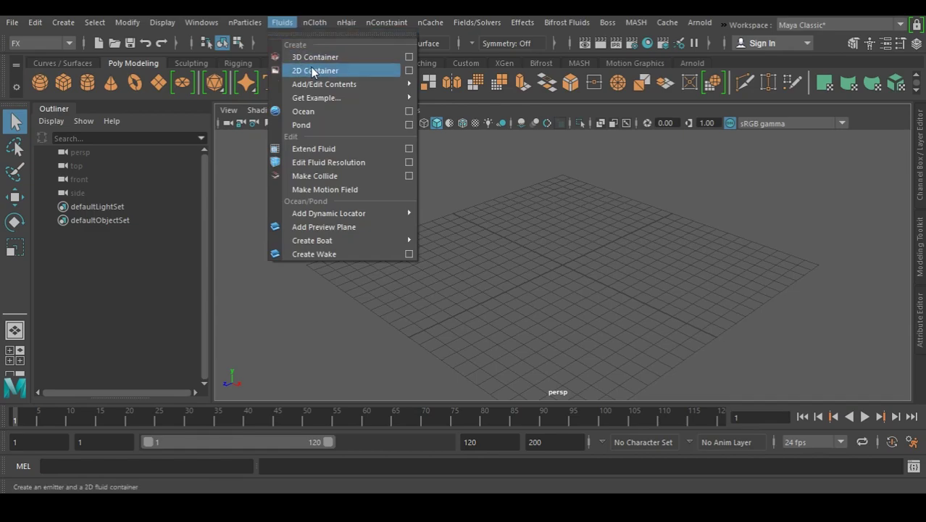
pyautogui.click(409, 57)
pyautogui.moveTo(385, 99); pyautogui.dragTo(533, 153)
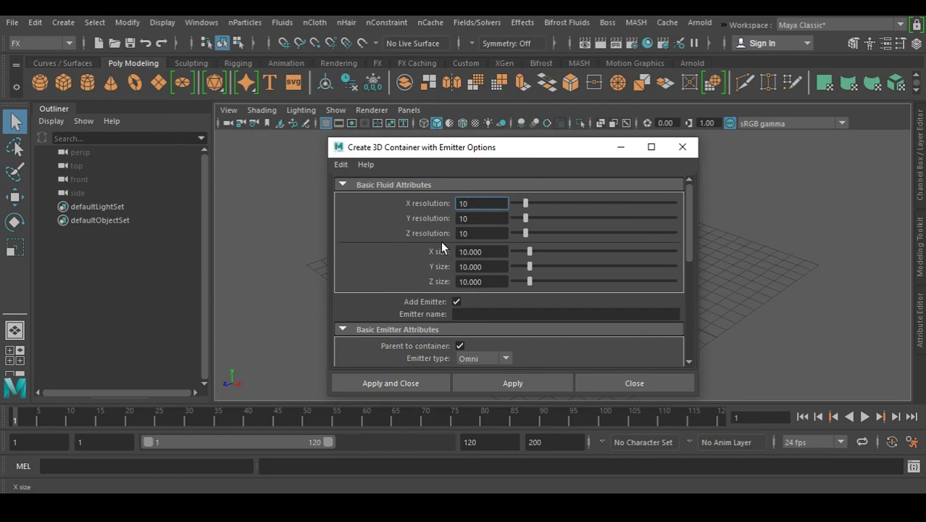
pyautogui.click(341, 164)
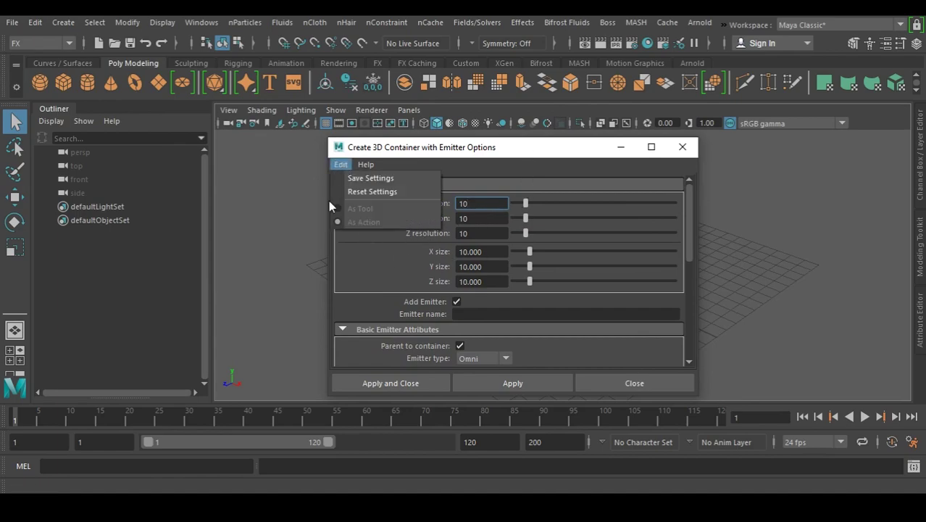
pyautogui.click(372, 191)
pyautogui.moveTo(541, 147); pyautogui.dragTo(501, 26)
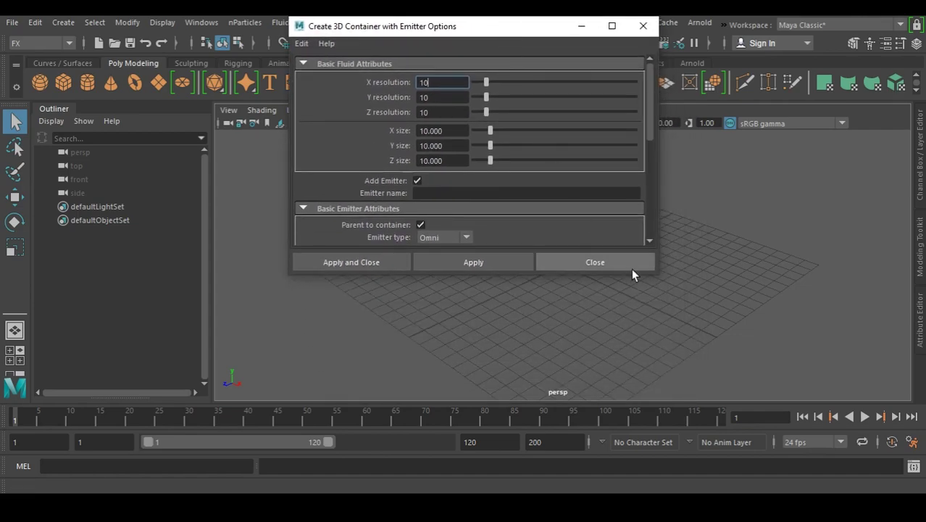
pyautogui.moveTo(652, 273); pyautogui.dragTo(681, 429)
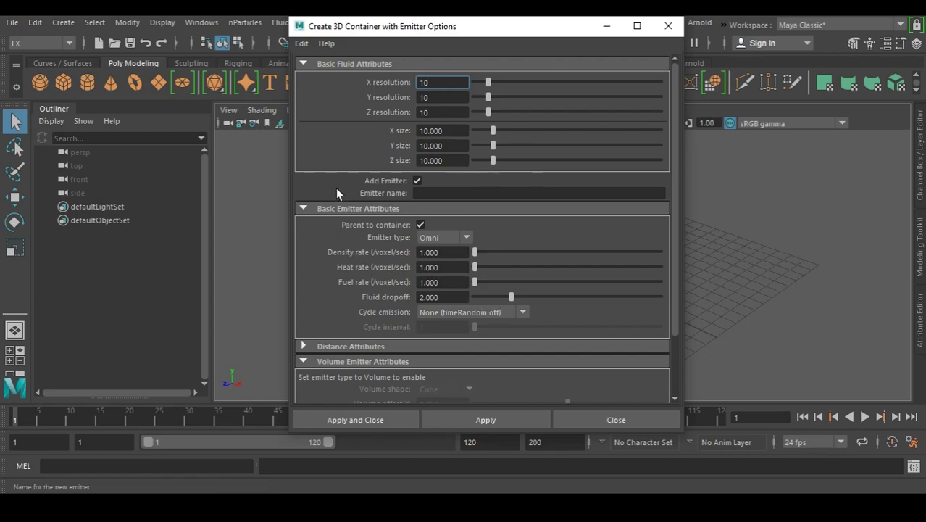
# Create the 3D fluid container without an emitter.
pyautogui.click(416, 180)
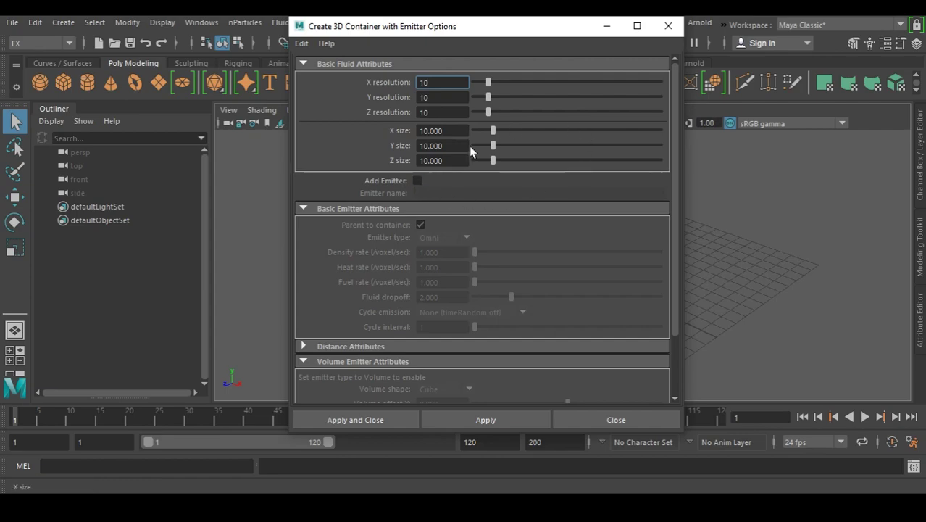
pyautogui.moveTo(490, 28); pyautogui.dragTo(557, 31)
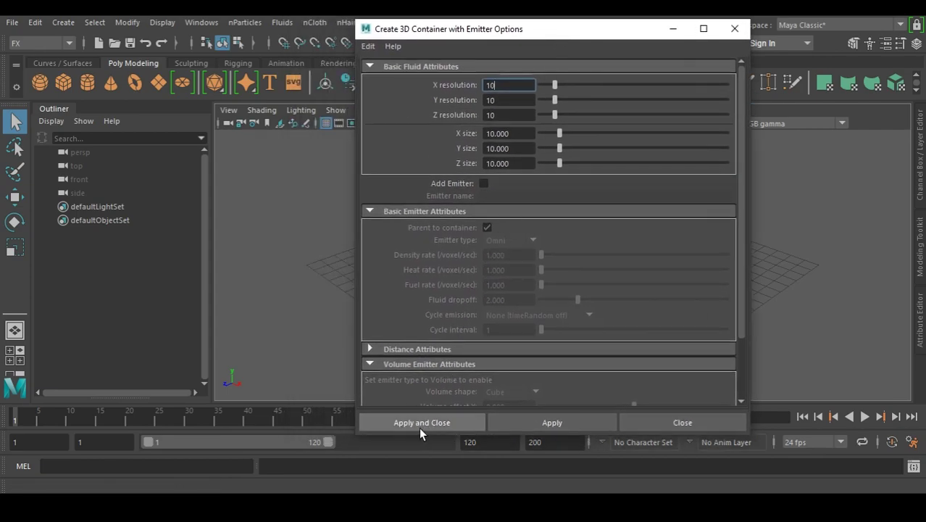
pyautogui.click(443, 424)
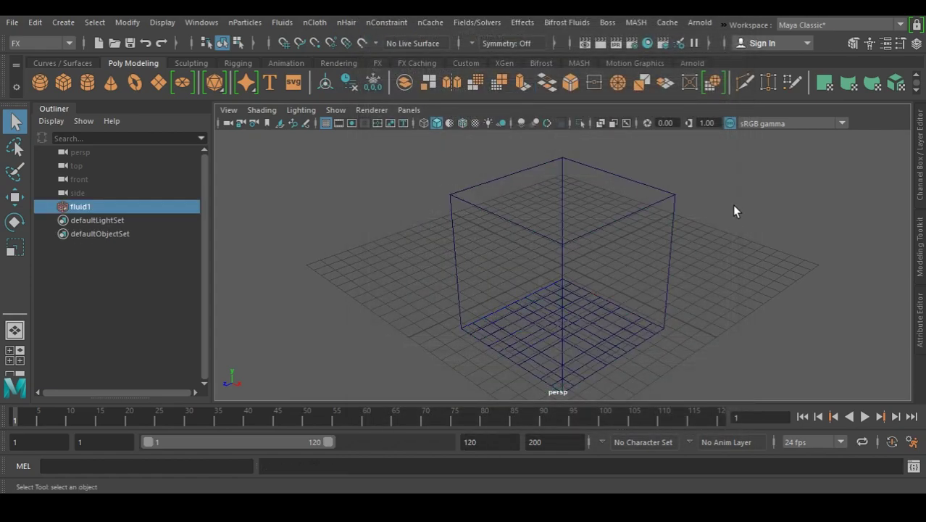
# Raise the fluid container above the grid by setting its Translate Y to 5.
pyautogui.keyDown('alt'); pyautogui.moveTo(658, 314); pyautogui.dragTo(550, 161); pyautogui.keyUp('alt')
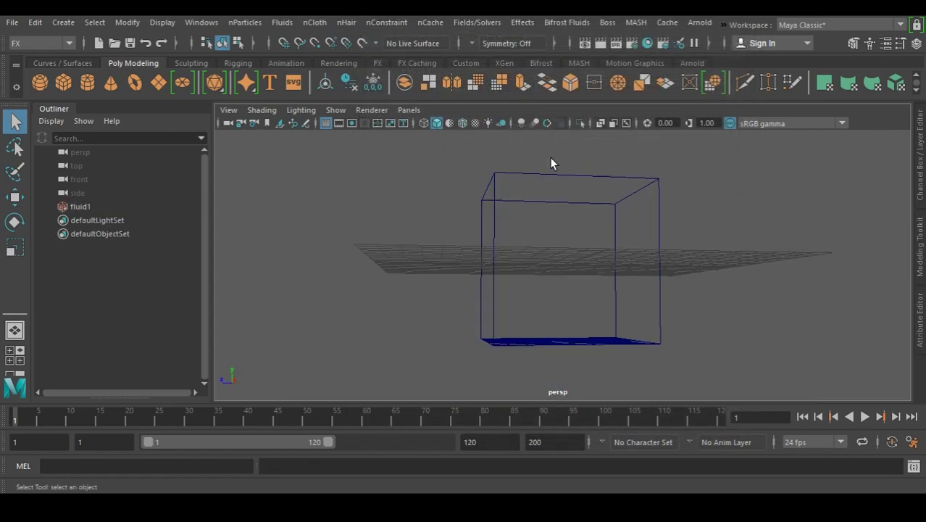
pyautogui.click(664, 288)
pyautogui.keyDown('alt'); pyautogui.moveTo(664, 289); pyautogui.dragTo(591, 303); pyautogui.keyUp('alt')
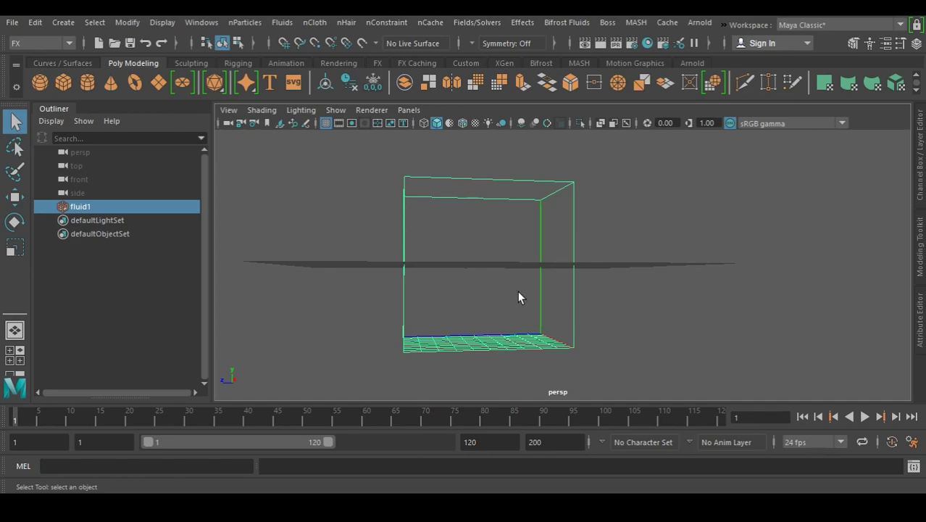
pyautogui.press('w')
pyautogui.moveTo(482, 246); pyautogui.dragTo(500, 204)
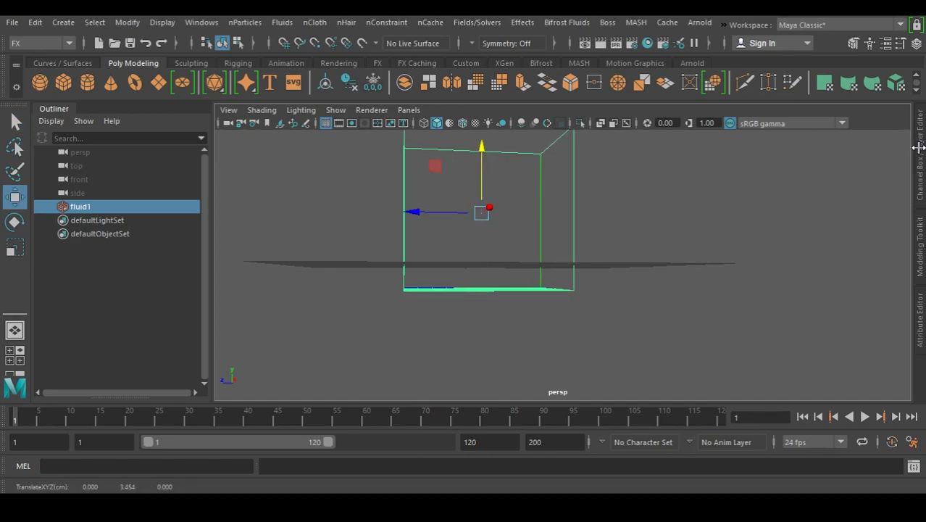
pyautogui.click(920, 153)
pyautogui.doubleClick(884, 159)
pyautogui.write('5')
pyautogui.press('Return')
pyautogui.keyDown('alt'); pyautogui.moveTo(547, 231); pyautogui.dragTo(527, 238); pyautogui.keyUp('alt')
pyautogui.keyDown('alt'); pyautogui.moveTo(527, 237); pyautogui.dragTo(523, 283, button='middle'); pyautogui.keyUp('alt')
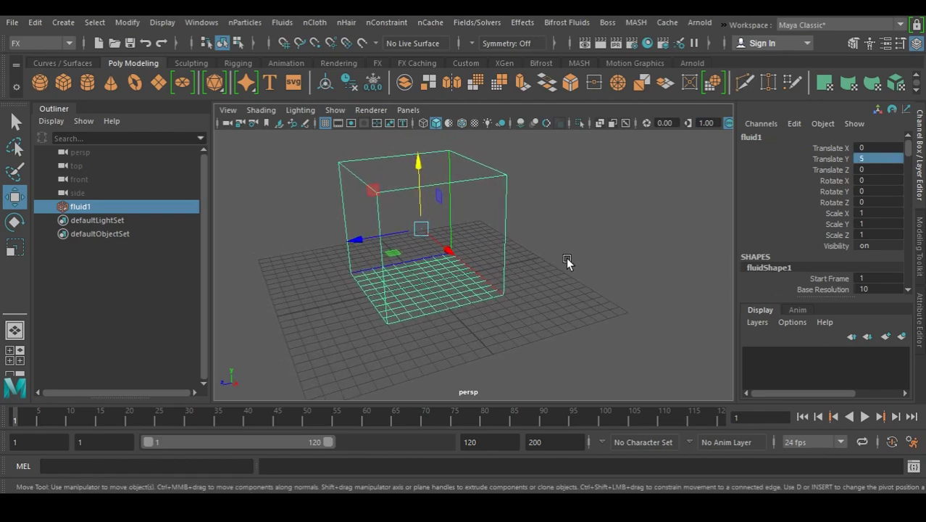
pyautogui.keyDown('alt'); pyautogui.moveTo(627, 269); pyautogui.dragTo(540, 232); pyautogui.keyUp('alt')
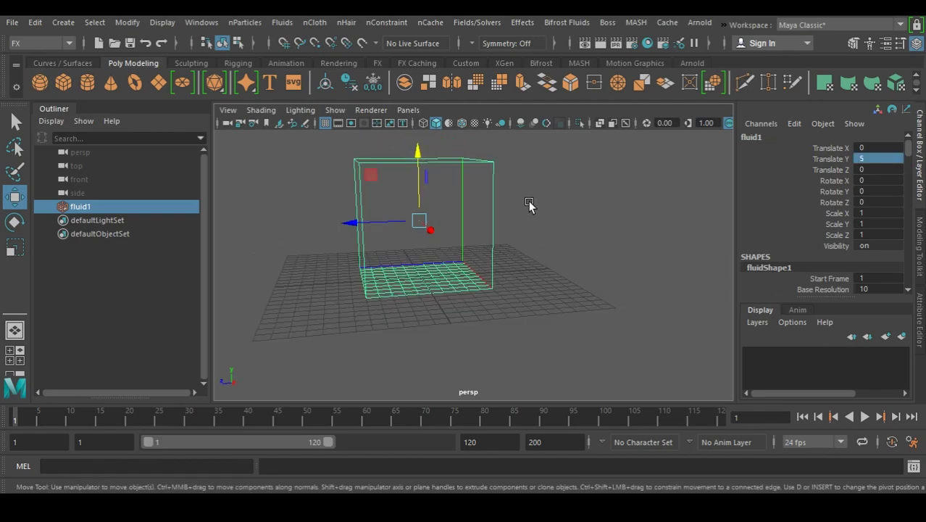
# Open a separate copy of the fluidShape1 attributes and arrange it beside the fluid container in the view.
pyautogui.click(920, 321)
pyautogui.click(865, 389)
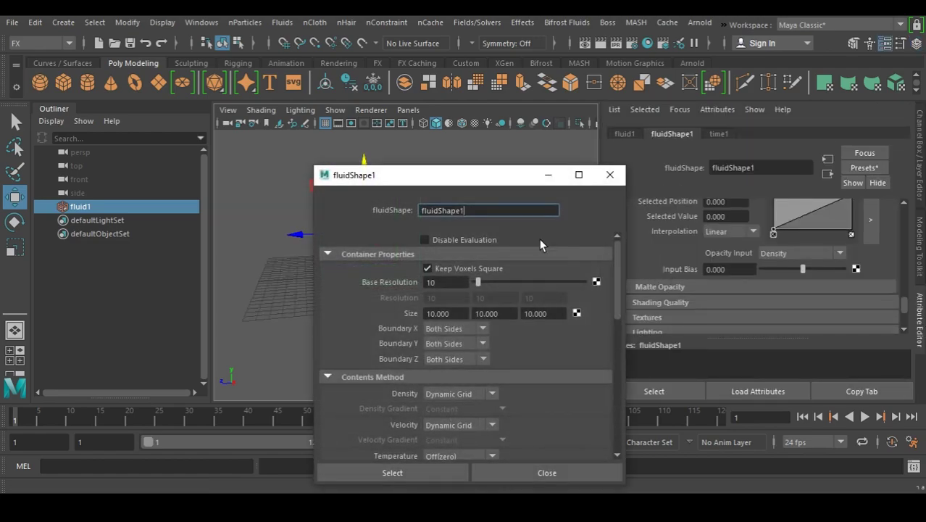
pyautogui.moveTo(517, 178); pyautogui.dragTo(721, 100)
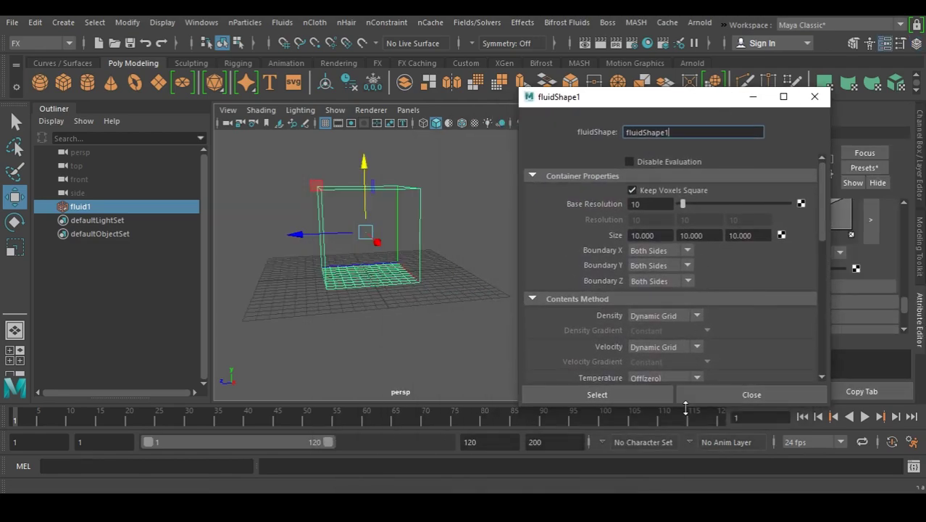
pyautogui.moveTo(686, 402); pyautogui.dragTo(686, 471)
pyautogui.moveTo(685, 92); pyautogui.dragTo(743, 22)
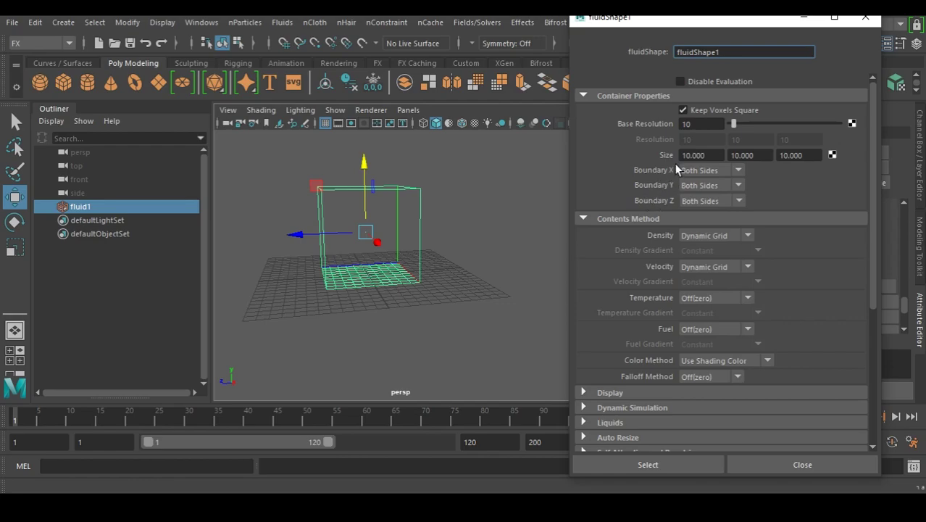
# Set Boundary X, Boundary Y and Boundary Z of the fluid container to None.
pyautogui.click(710, 170)
pyautogui.click(698, 183)
pyautogui.click(699, 187)
pyautogui.click(701, 200)
pyautogui.click(701, 201)
pyautogui.click(705, 214)
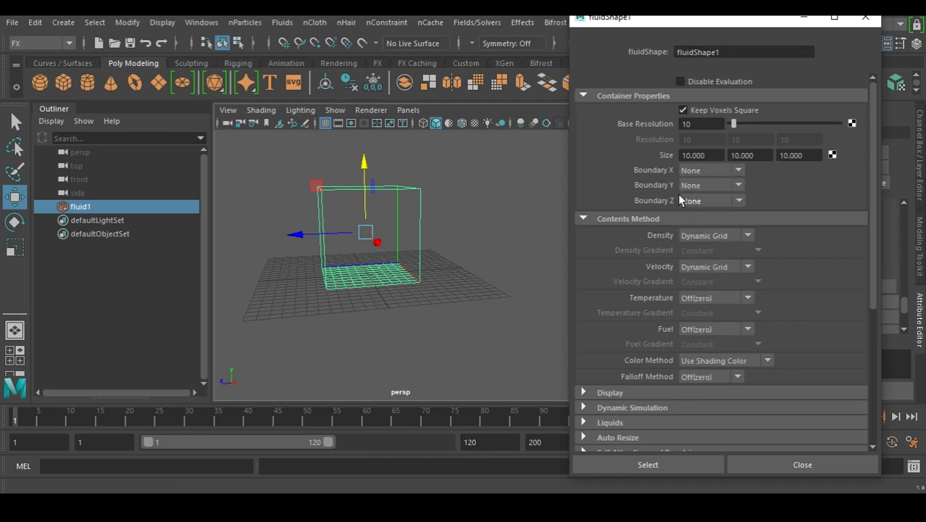
# Set the fluid's Temperature contents method to Dynamic Grid.
pyautogui.click(717, 123)
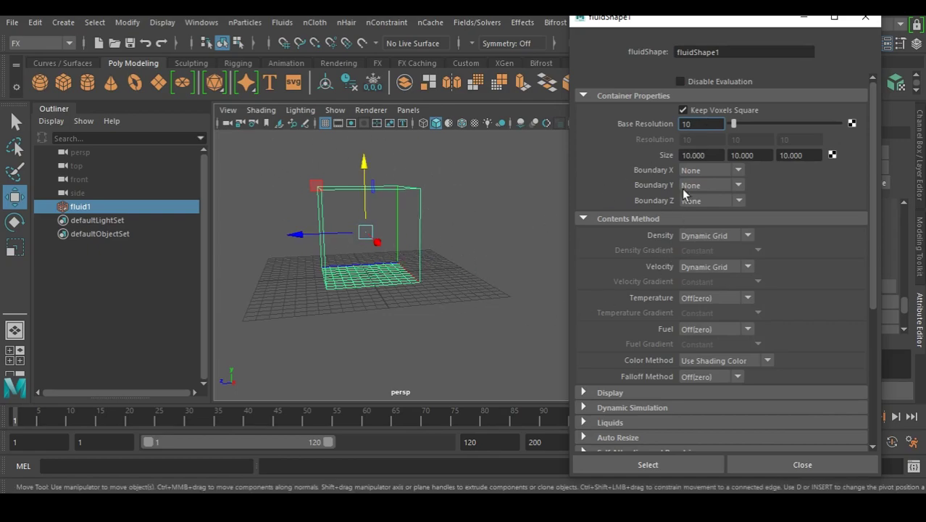
pyautogui.scroll(-3, 638, 210)
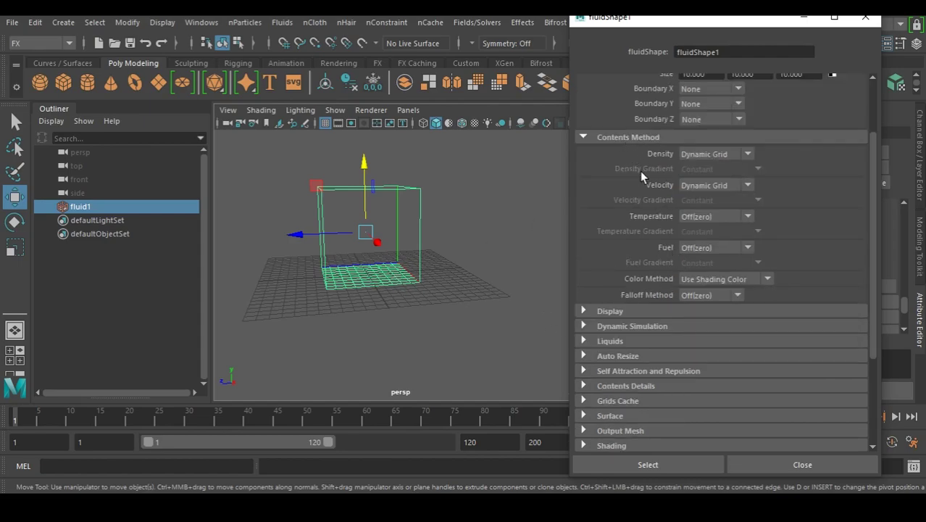
pyautogui.click(685, 217)
pyautogui.click(715, 256)
# Set the fluid's Boundary Draw display option to Bounding box.
pyautogui.scroll(-2, 679, 224)
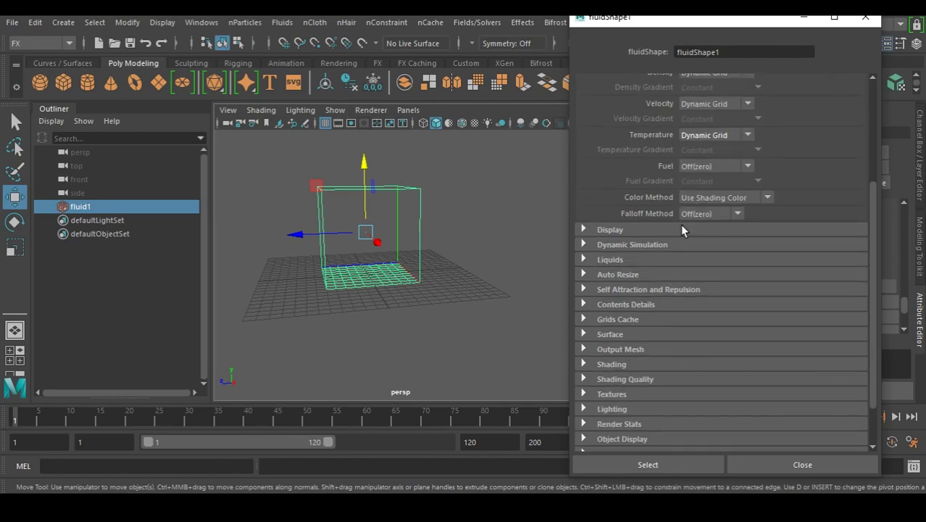
pyautogui.click(616, 230)
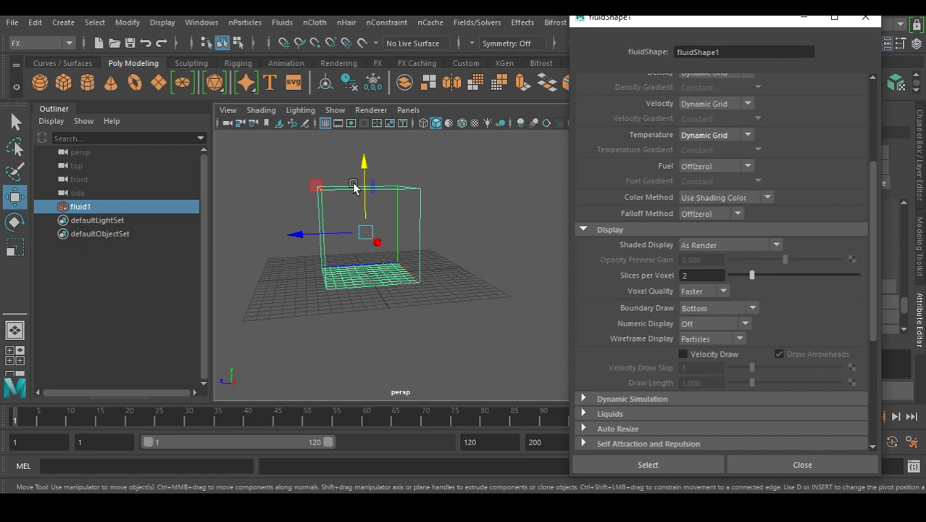
pyautogui.click(708, 307)
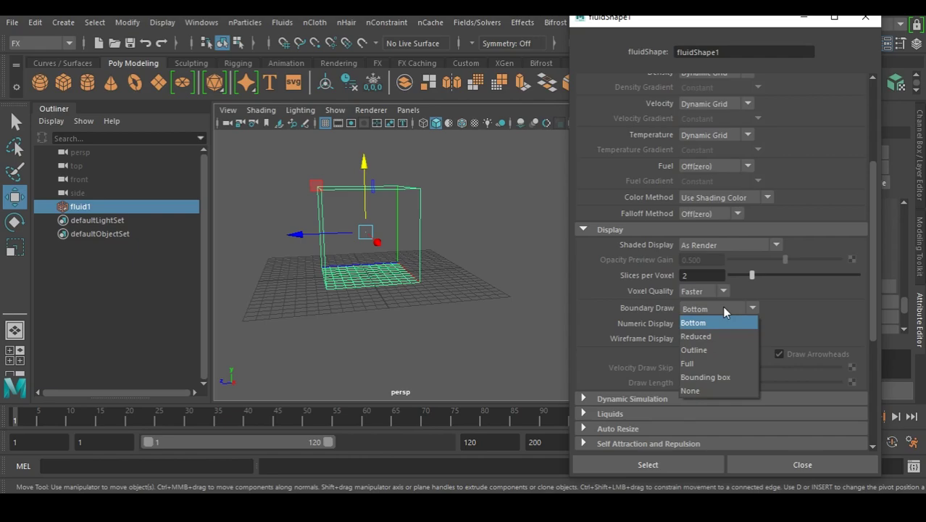
pyautogui.click(734, 376)
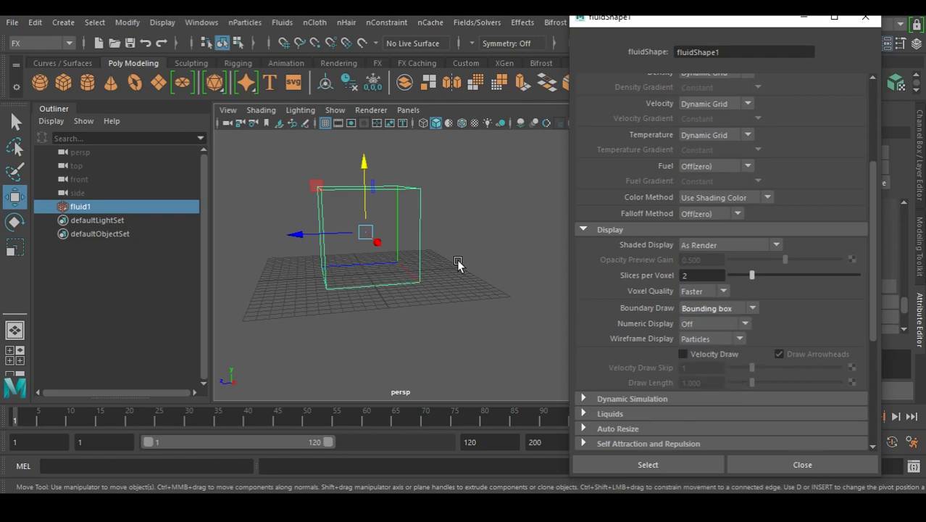
# Set the Viscosity of the fluid's dynamic simulation to 0.010.
pyautogui.scroll(-2, 629, 290)
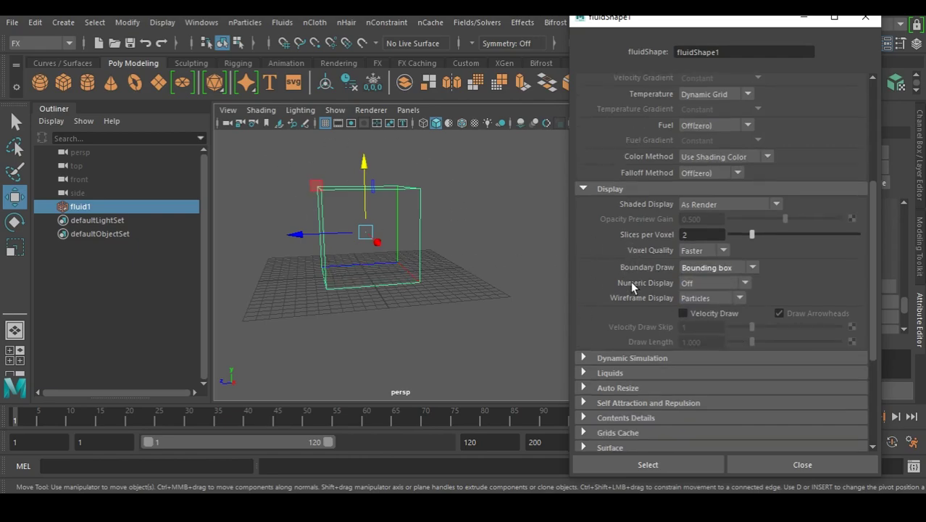
pyautogui.scroll(-2, 633, 236)
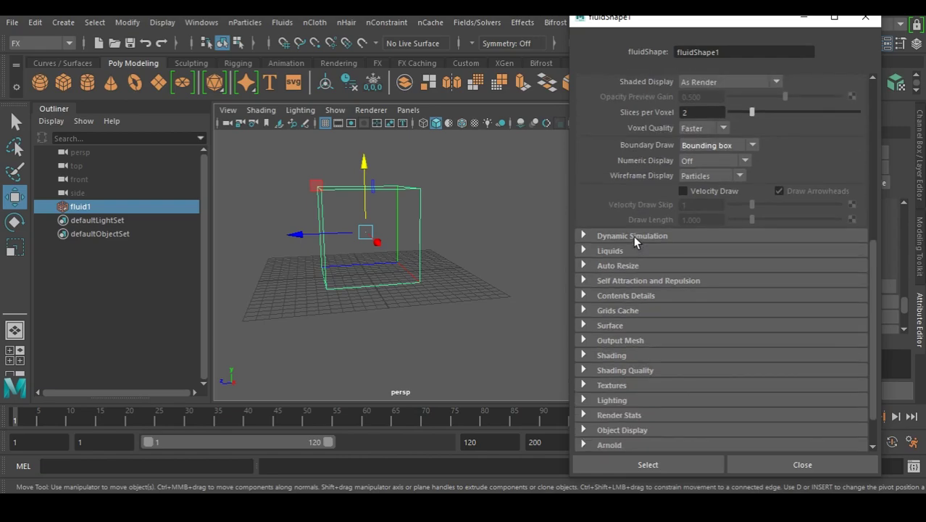
pyautogui.click(677, 239)
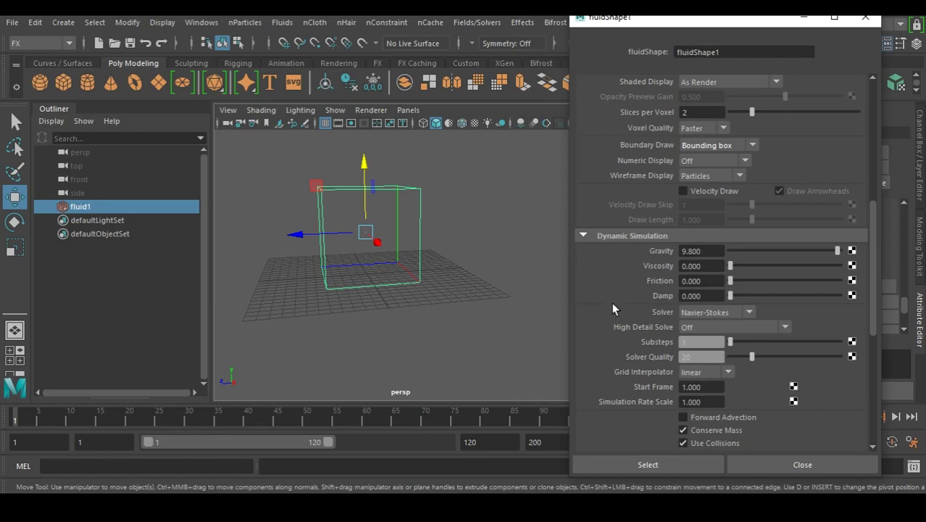
pyautogui.scroll(-1, 614, 308)
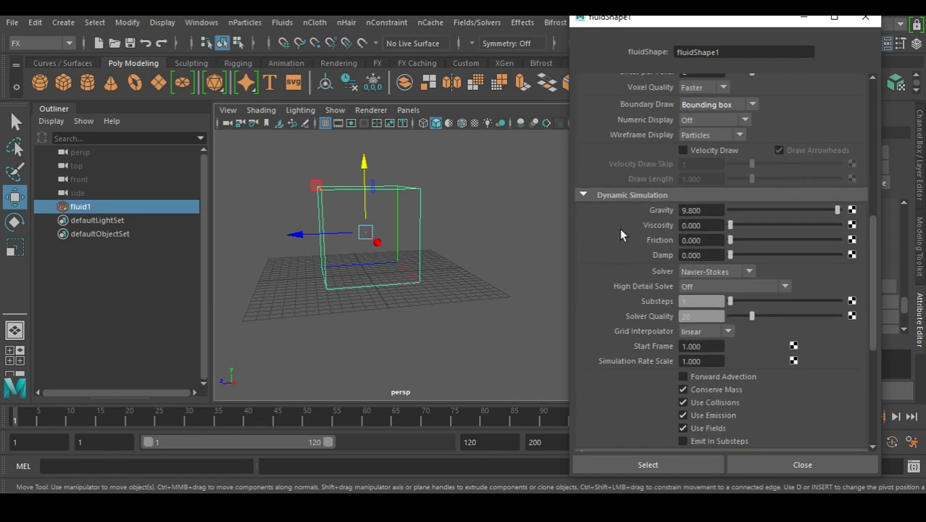
pyautogui.moveTo(712, 225); pyautogui.dragTo(661, 229)
pyautogui.write('0.003')
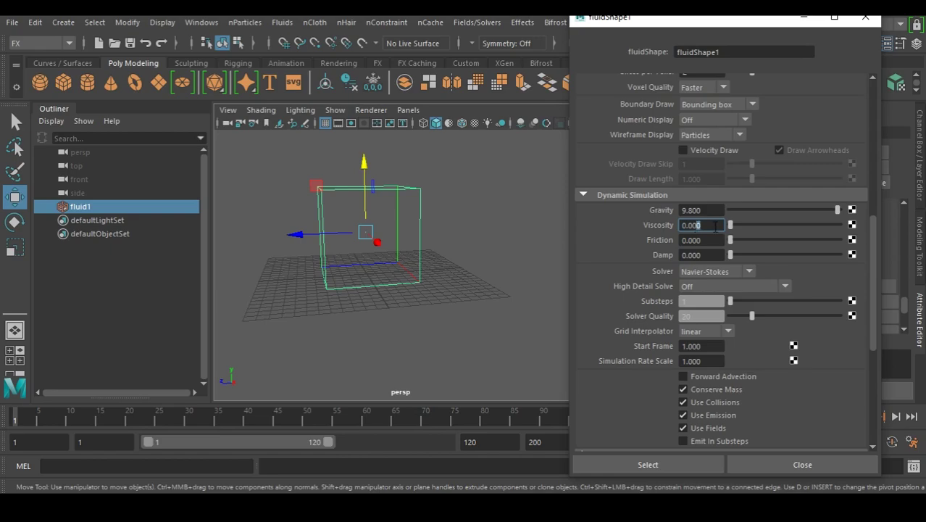
pyautogui.moveTo(688, 225); pyautogui.dragTo(717, 225)
pyautogui.write('10')
pyautogui.press('Return')
pyautogui.click(722, 225)
# Set the Damp value of the fluid's dynamic simulation to 0.025.
pyautogui.click(712, 254)
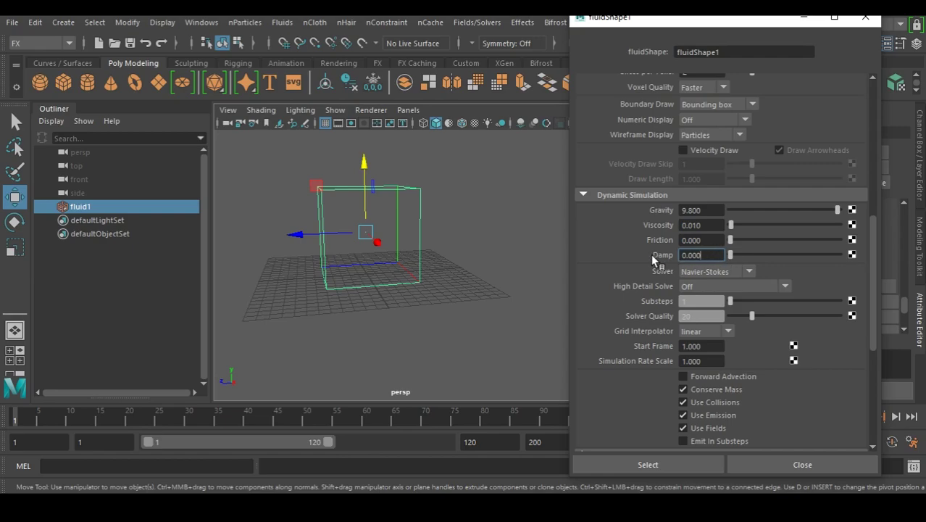
pyautogui.moveTo(691, 255); pyautogui.dragTo(723, 261)
pyautogui.write('25')
pyautogui.press('Return')
pyautogui.click(717, 255)
# Set High Detail Solve for the fluid simulation to All Grids.
pyautogui.scroll(-2, 708, 261)
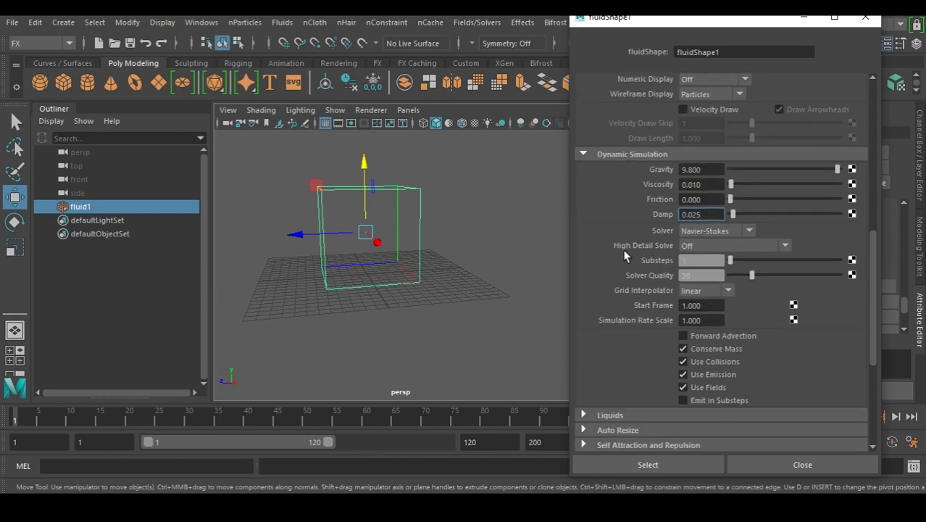
pyautogui.click(732, 247)
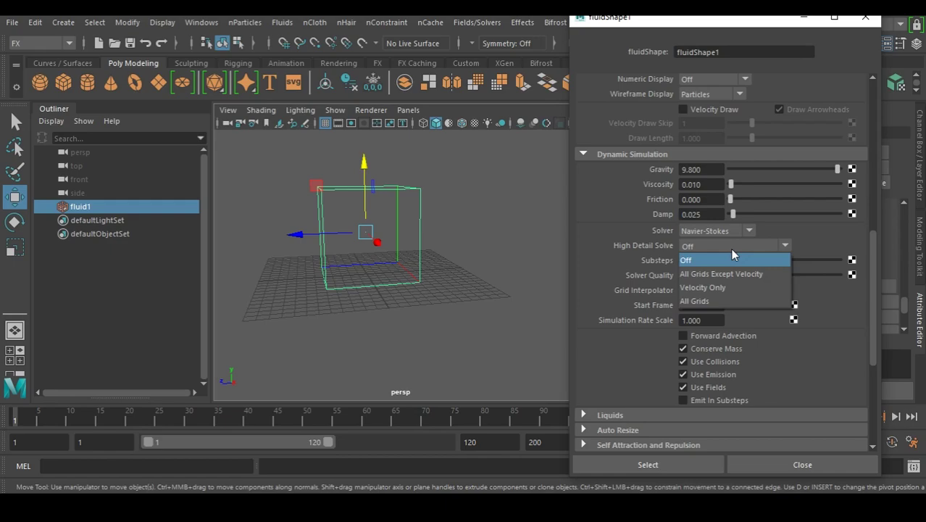
pyautogui.click(730, 303)
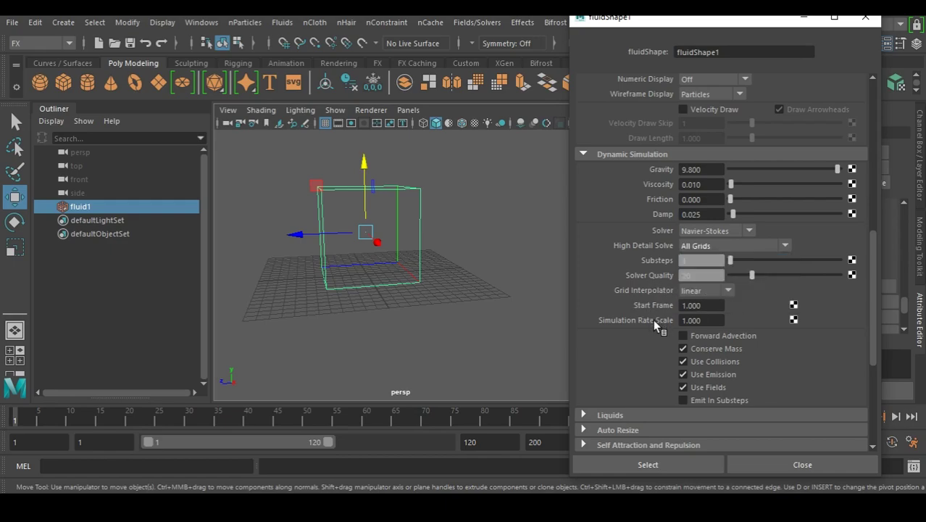
# Set the fluid's Simulation Rate Scale to 1.5.
pyautogui.scroll(-1, 653, 319)
pyautogui.moveTo(711, 279); pyautogui.dragTo(662, 285)
pyautogui.write('1.5')
pyautogui.press('Return')
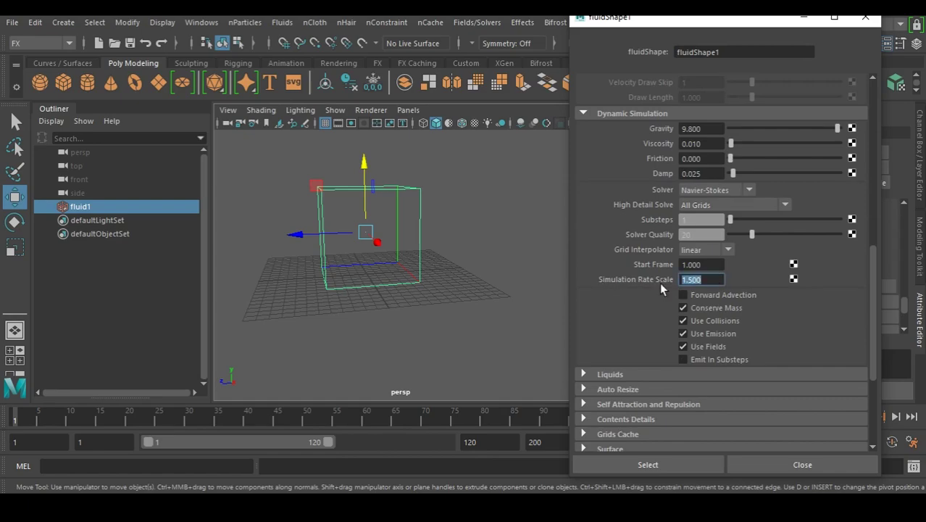
pyautogui.click(725, 280)
pyautogui.scroll(-2, 722, 295)
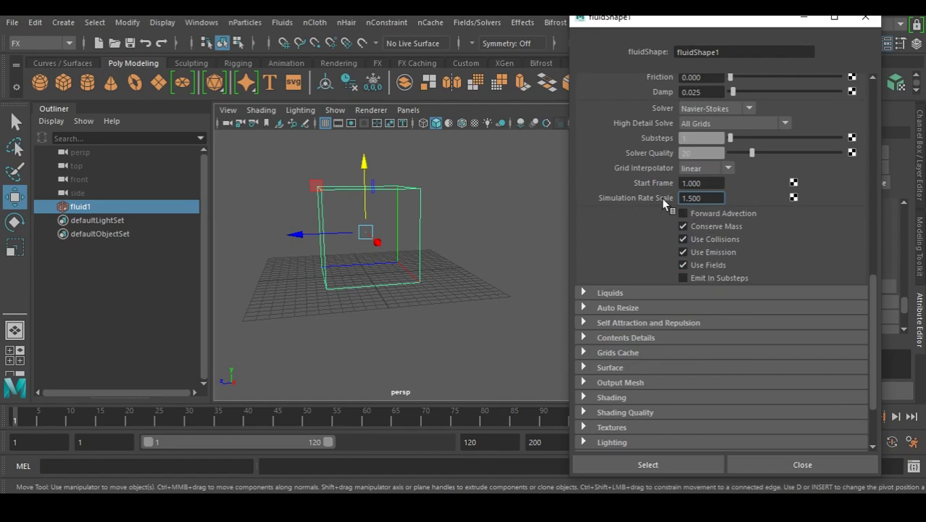
pyautogui.scroll(-1, 671, 233)
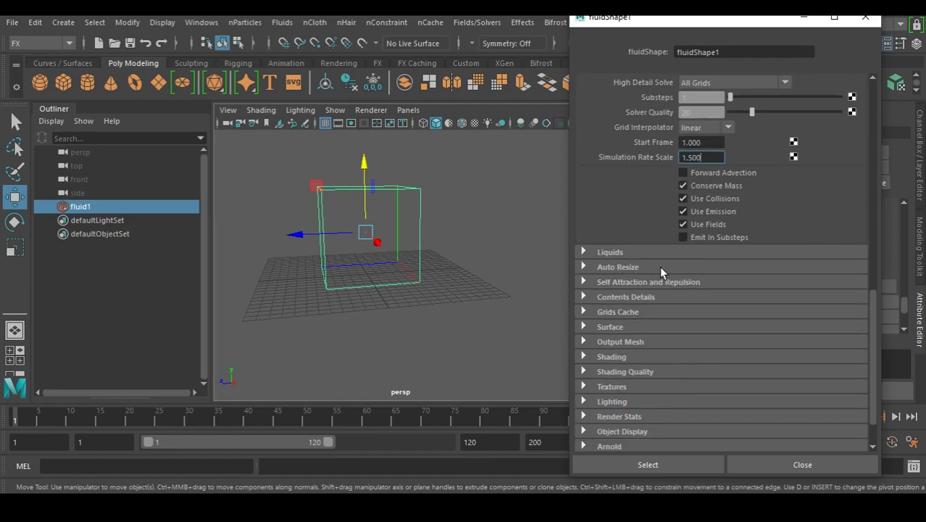
# Enable Auto Resize for the fluid container and turn off Resize Closed Boundaries.
pyautogui.click(668, 266)
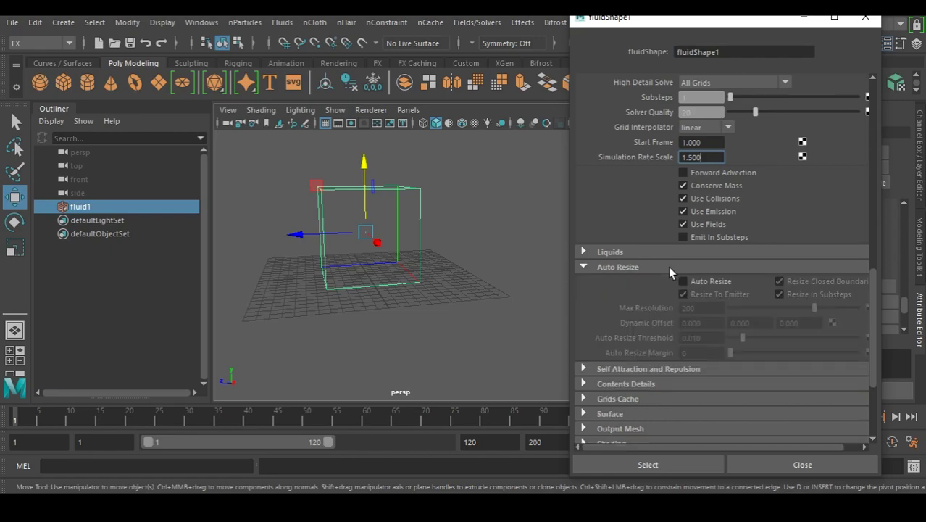
pyautogui.scroll(-1, 668, 268)
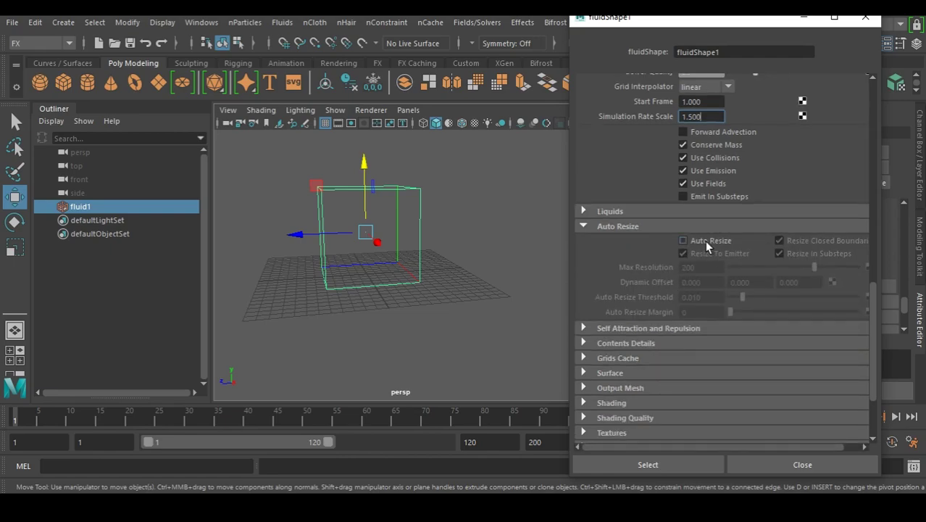
pyautogui.click(706, 243)
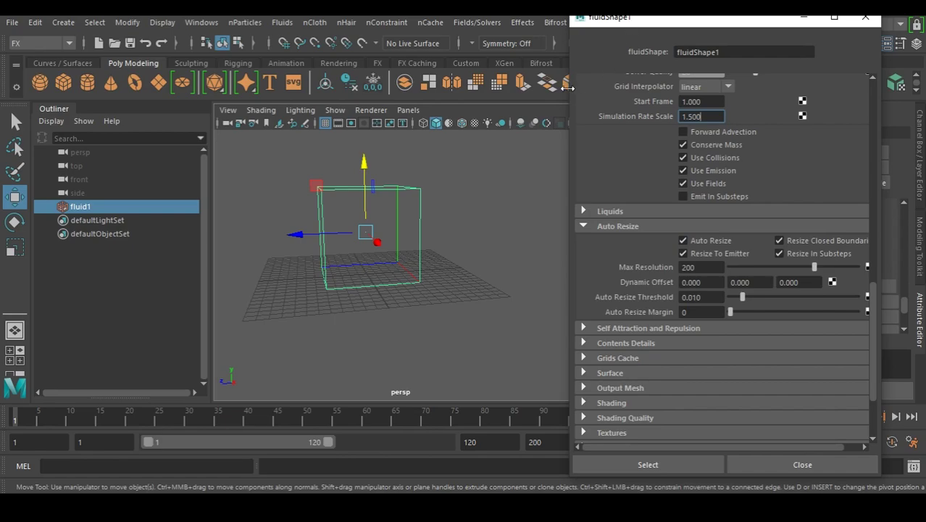
pyautogui.moveTo(569, 87); pyautogui.dragTo(475, 87)
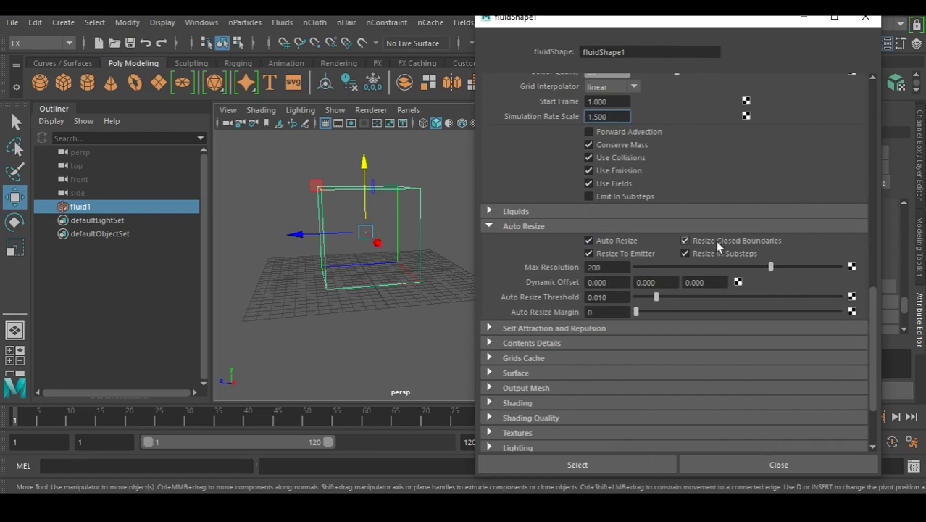
pyautogui.click(715, 239)
# Set the Auto Resize Max Resolution to 2000, Auto Resize Threshold to 0 and Auto Resize Margin to 3.
pyautogui.click(612, 267)
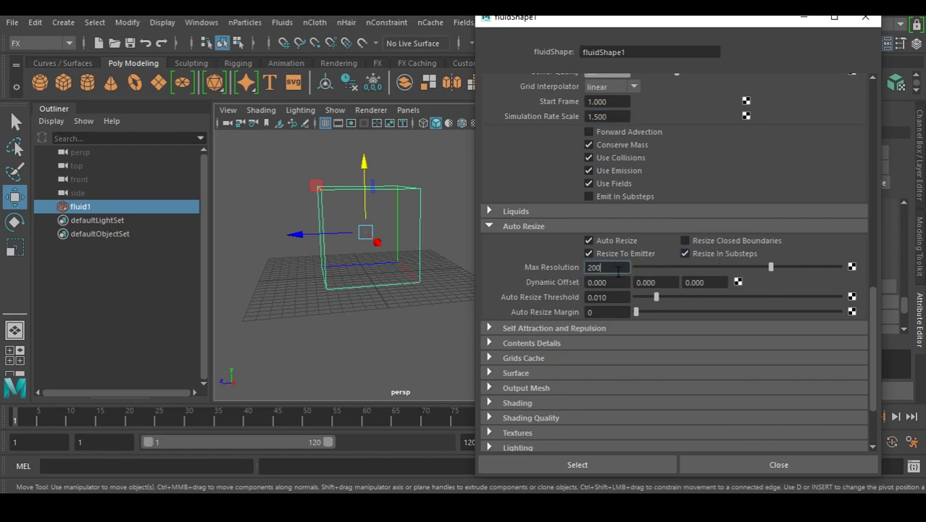
pyautogui.write('0')
pyautogui.press('Return')
pyautogui.click(616, 266)
pyautogui.click(613, 312)
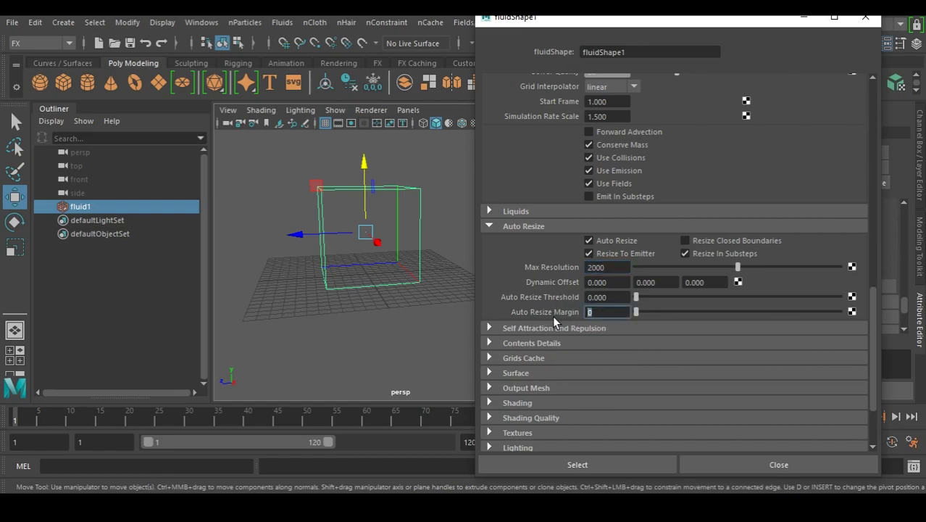
pyautogui.write('3')
pyautogui.press('Return')
# In the Density contents details, set Buoyancy to 0 and Dissipation to 2.
pyautogui.scroll(-1, 578, 293)
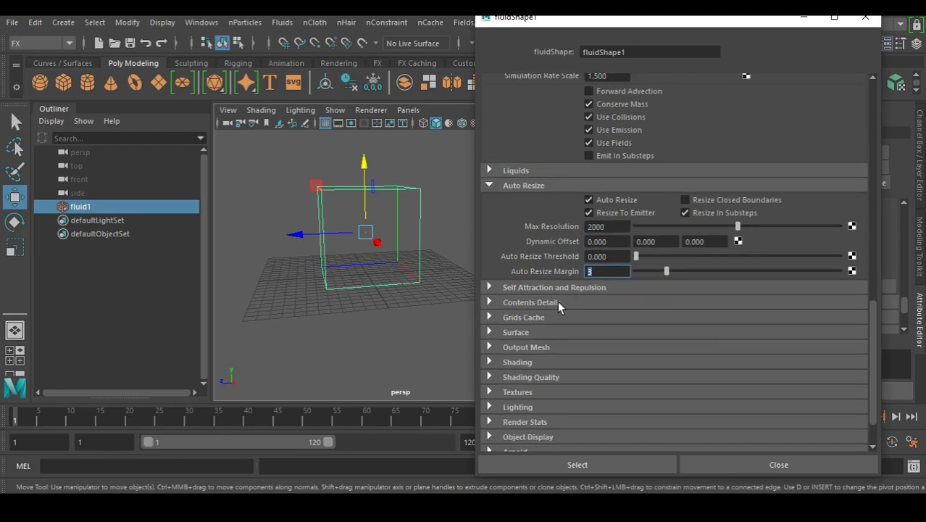
pyautogui.click(557, 304)
pyautogui.scroll(-2, 588, 297)
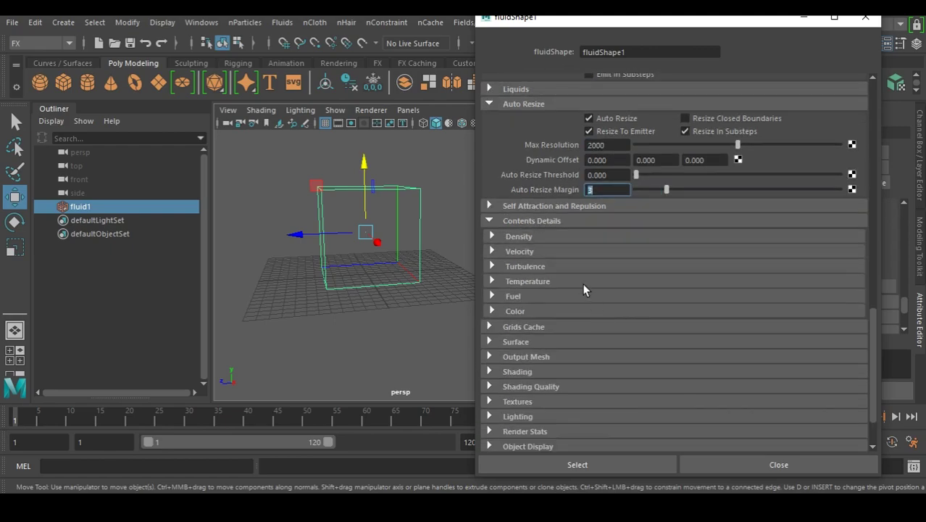
pyautogui.click(510, 238)
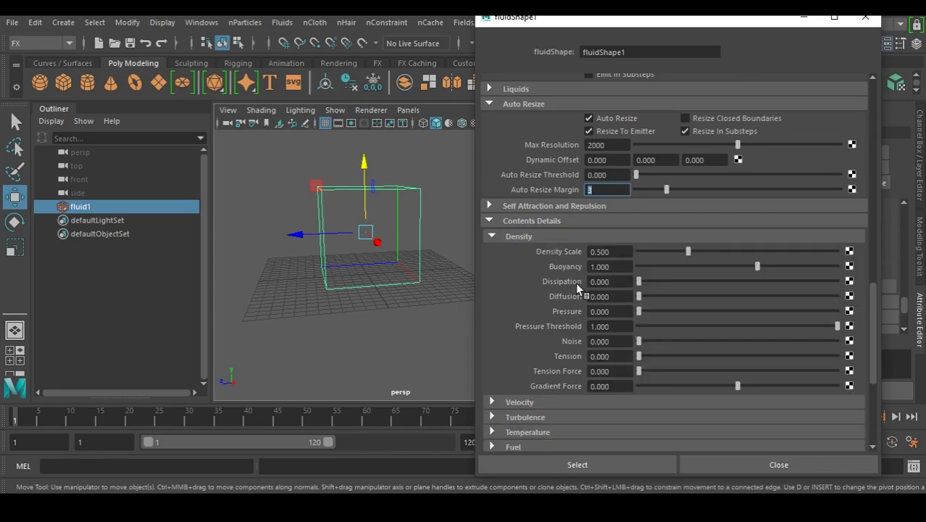
pyautogui.click(620, 266)
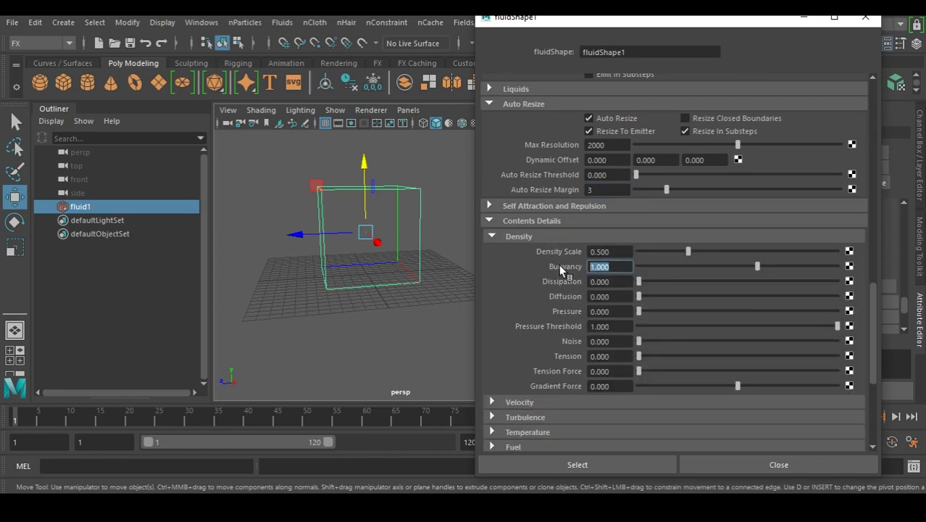
pyautogui.write('0')
pyautogui.press('Return')
pyautogui.press('Tab')
pyautogui.write('2')
pyautogui.press('Return')
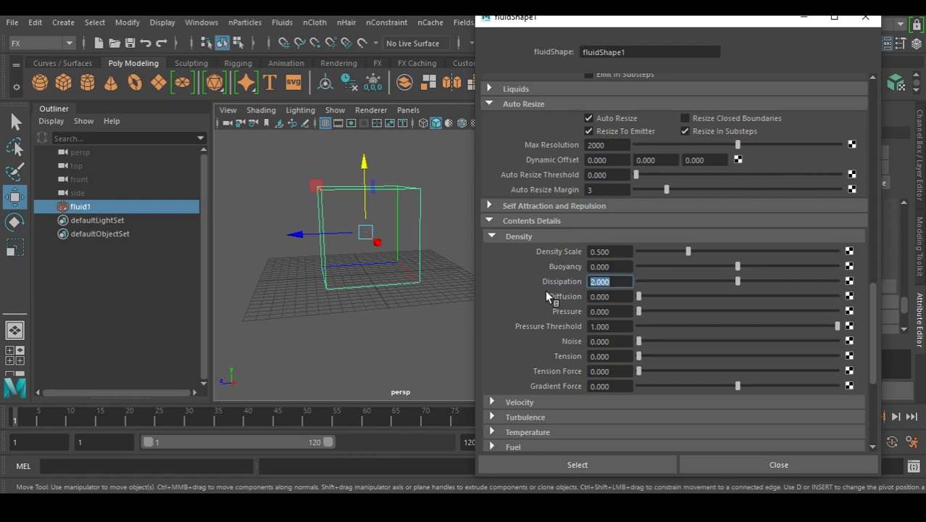
# Set the fluid's density Tension to 0.010.
pyautogui.scroll(-2, 622, 300)
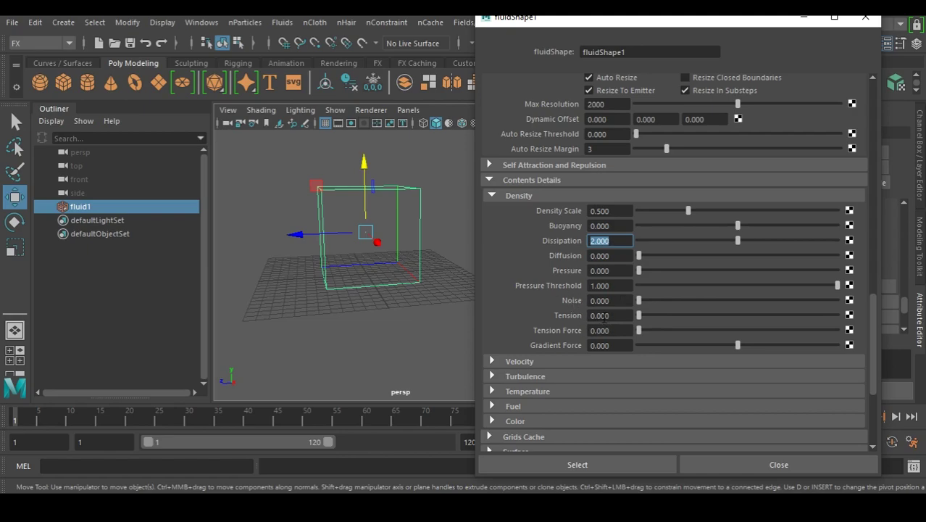
pyautogui.moveTo(600, 317); pyautogui.dragTo(641, 315)
pyautogui.write('0')
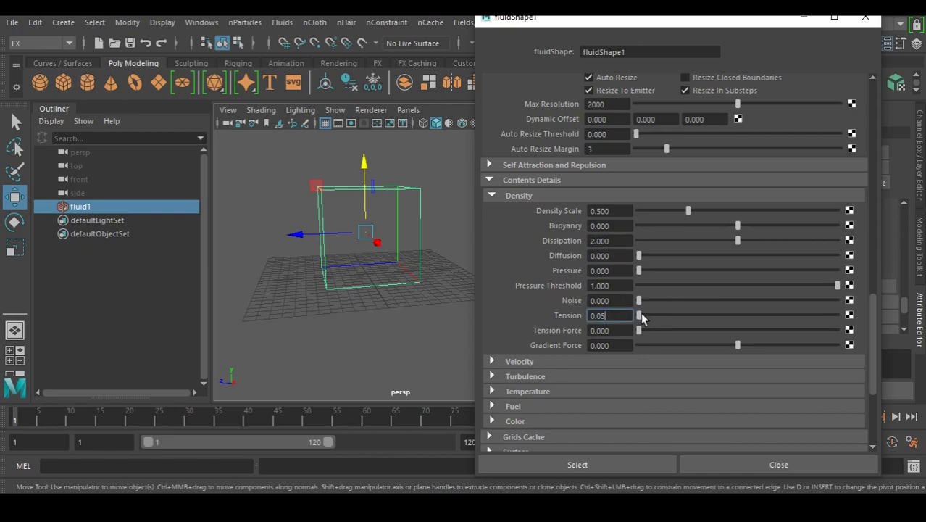
pyautogui.write('1')
pyautogui.press('Return')
# Set the density's Tension Force to 0.050 and its Gradient Force to 35.
pyautogui.scroll(-1, 635, 315)
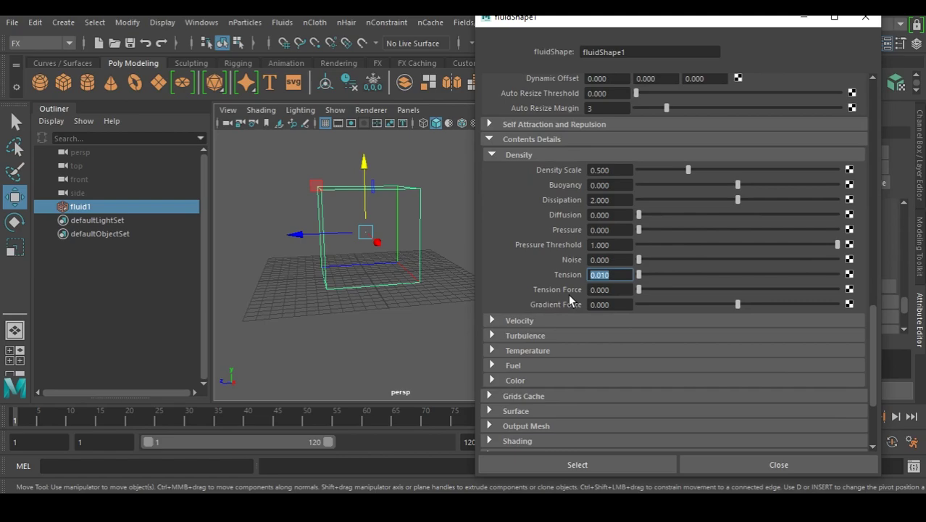
pyautogui.doubleClick(628, 290)
pyautogui.write('5')
pyautogui.press('Return')
pyautogui.press('Tab')
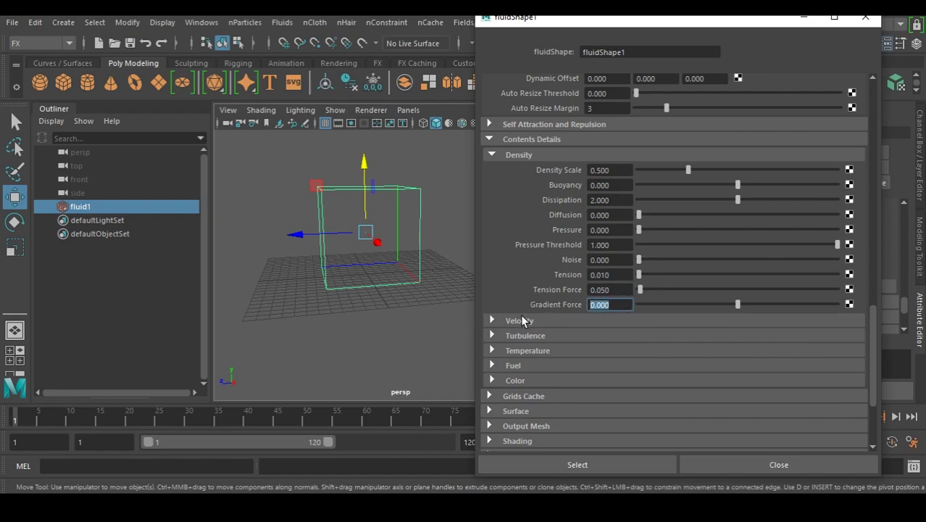
pyautogui.write('35')
pyautogui.press('Return')
# In the Velocity contents details, set Swirl to 10 and Noise to 2.
pyautogui.click(554, 319)
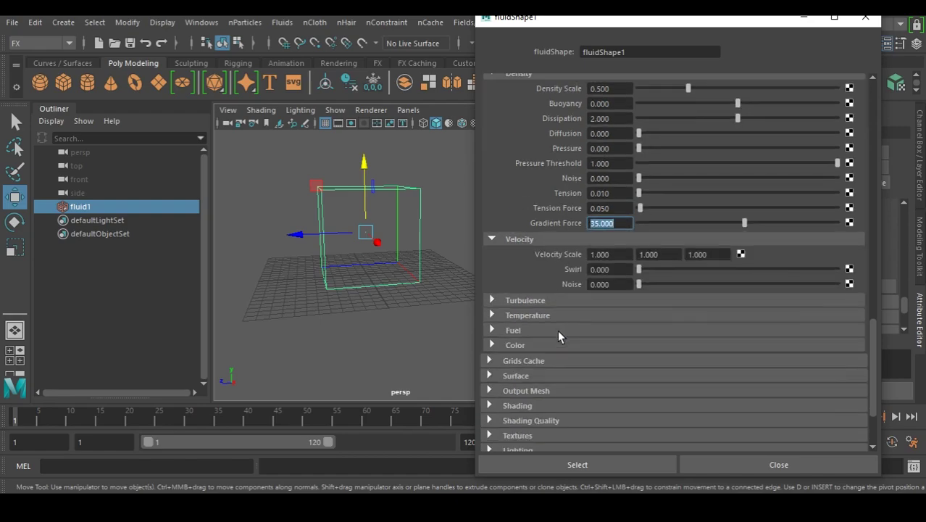
pyautogui.click(609, 269)
pyautogui.write('10')
pyautogui.press('Return')
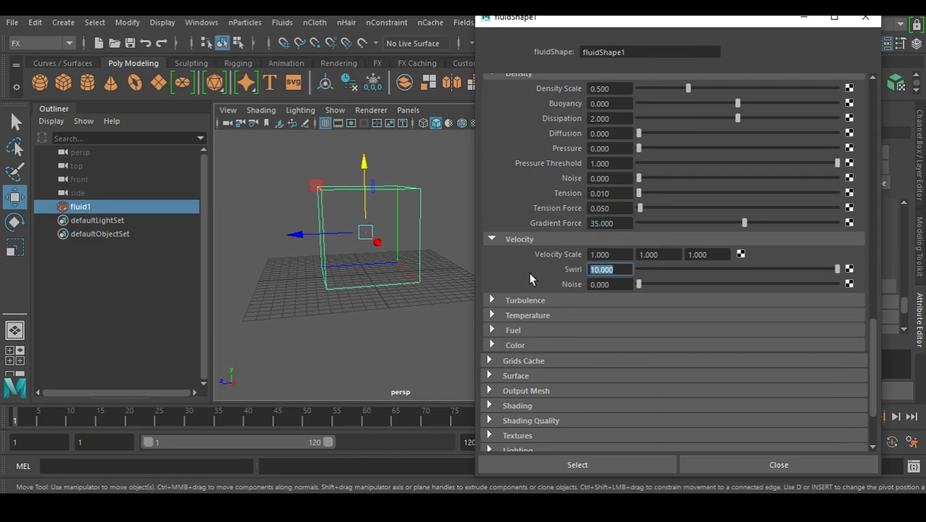
pyautogui.click(612, 284)
pyautogui.write('2')
pyautogui.press('Return')
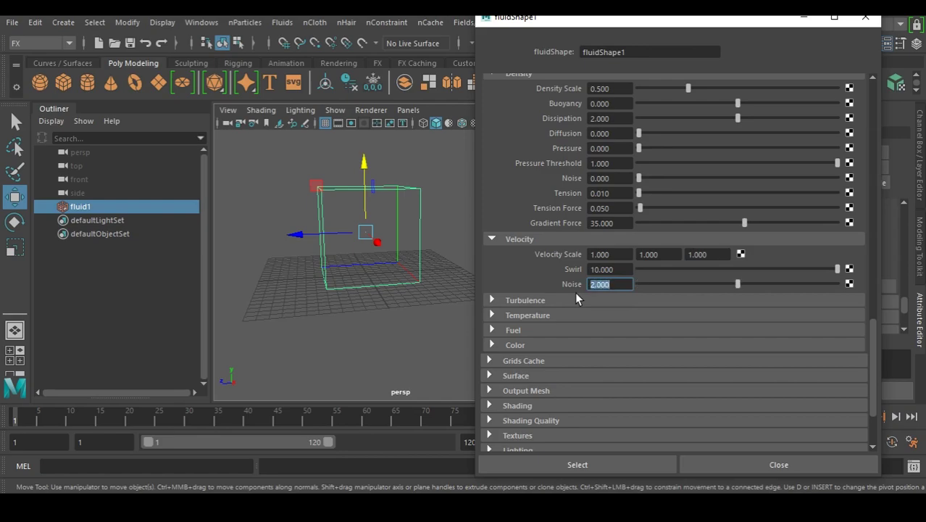
# Set the Strength of the fluid's Turbulence to 0.1.
pyautogui.click(541, 299)
pyautogui.press('Tab')
pyautogui.write('.1')
pyautogui.press('Return')
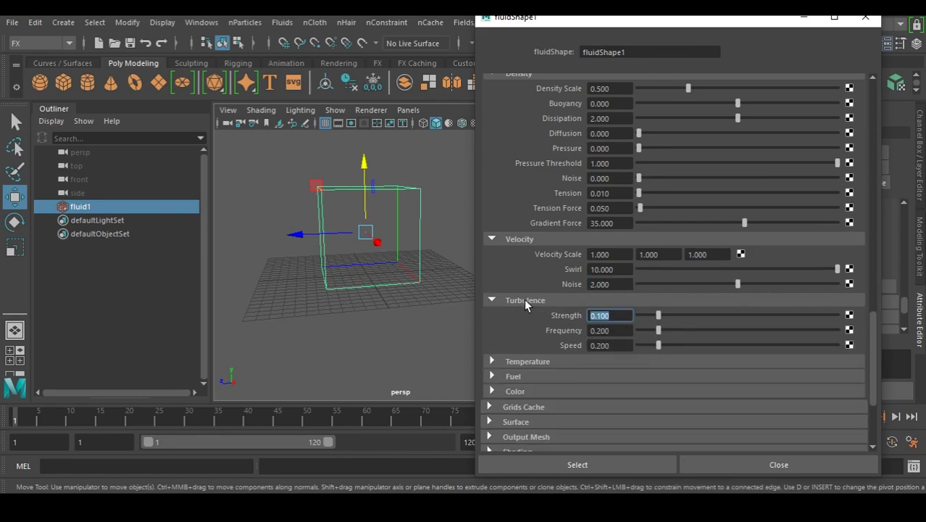
# In the Temperature contents details, set Buoyancy to 0 and Dissipation to 3.
pyautogui.scroll(-5, 524, 298)
pyautogui.click(536, 239)
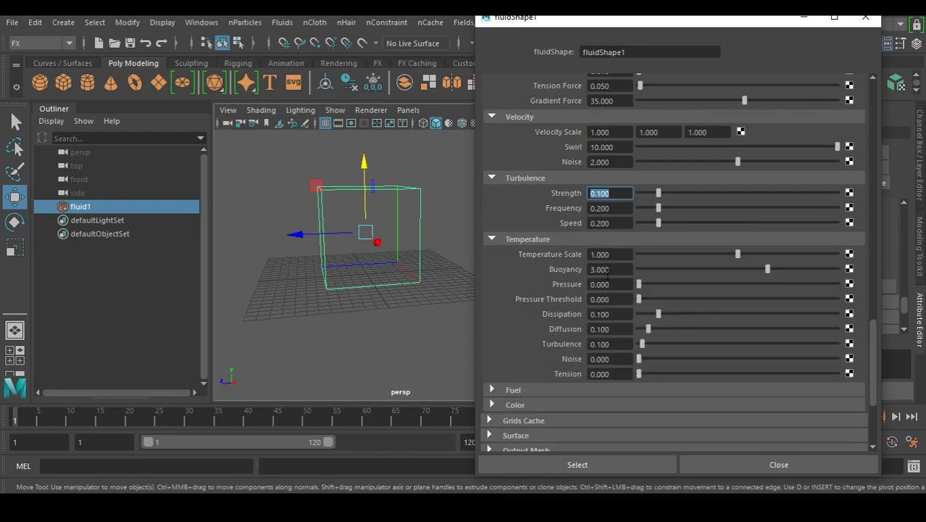
pyautogui.click(612, 268)
pyautogui.write('0')
pyautogui.press('Return')
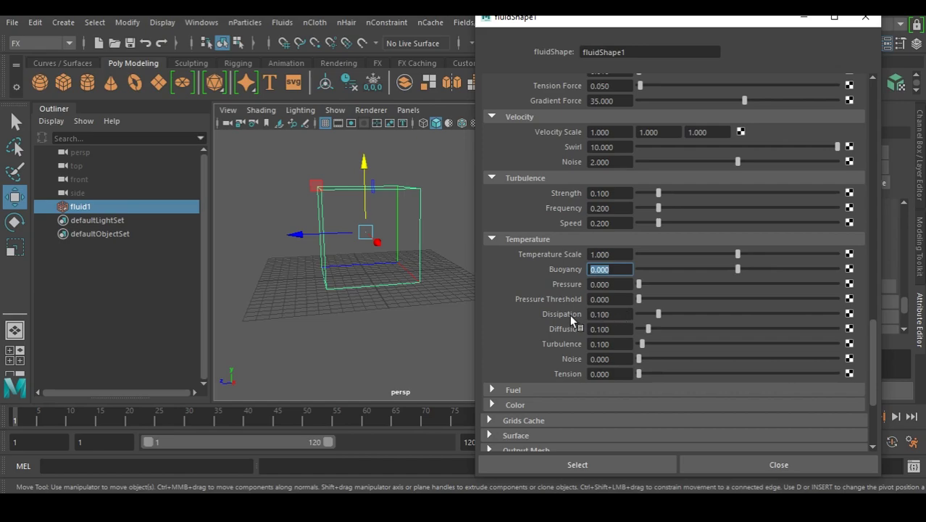
pyautogui.click(612, 313)
pyautogui.write('3')
pyautogui.press('Return')
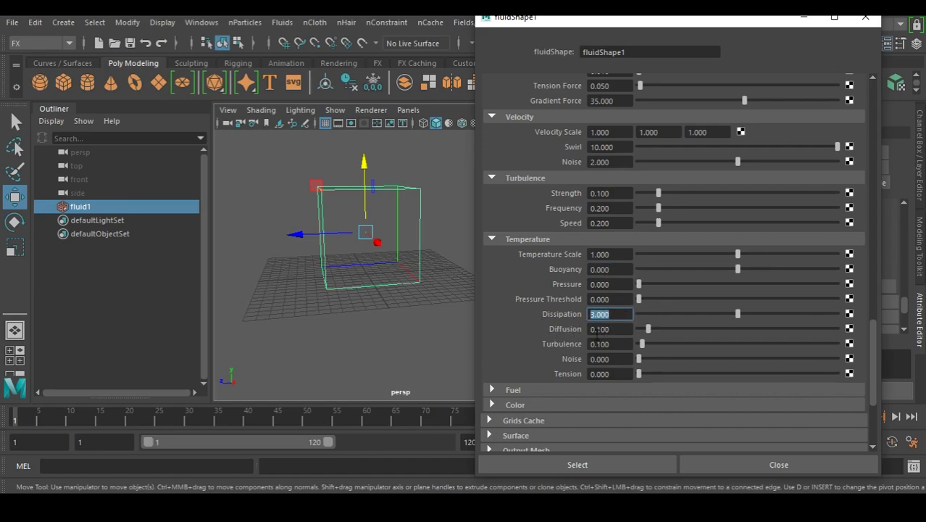
# Set the fluid temperature's Diffusion to 0.01 and its Turbulence to 50.
pyautogui.click(615, 328)
pyautogui.write('0.01')
pyautogui.press('Return')
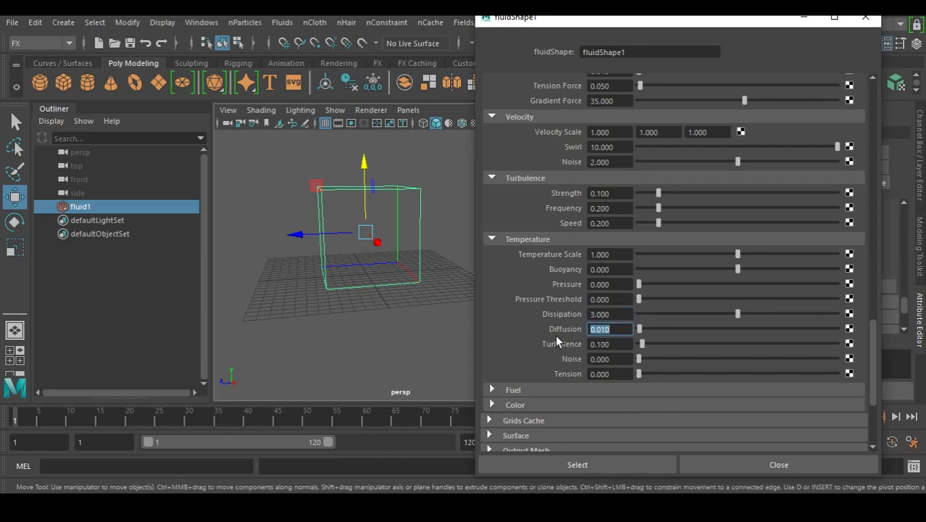
pyautogui.click(621, 346)
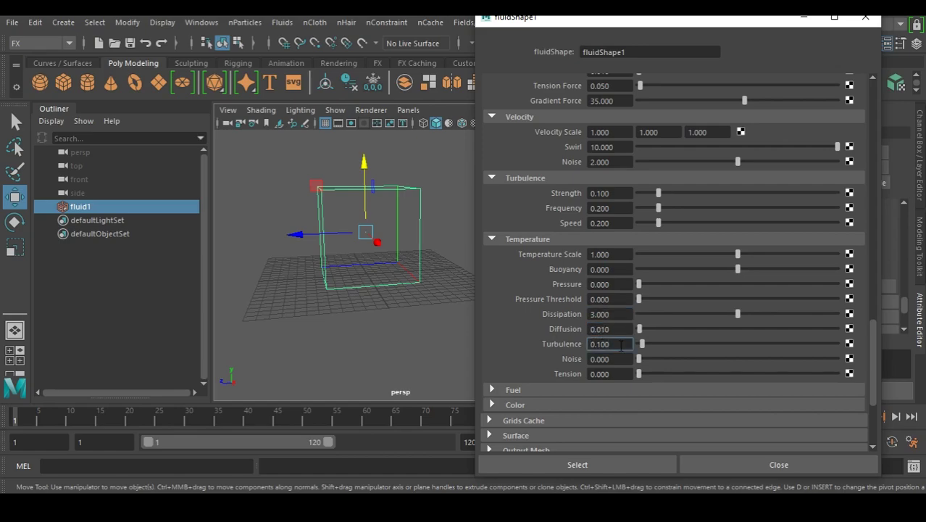
pyautogui.hotkey('shift', 'Home')
pyautogui.write('50')
pyautogui.press('Return')
# Set the fluid temperature's Tension to 0.050.
pyautogui.click(605, 375)
pyautogui.press('BackSpace')
pyautogui.write('5')
pyautogui.press('Return')
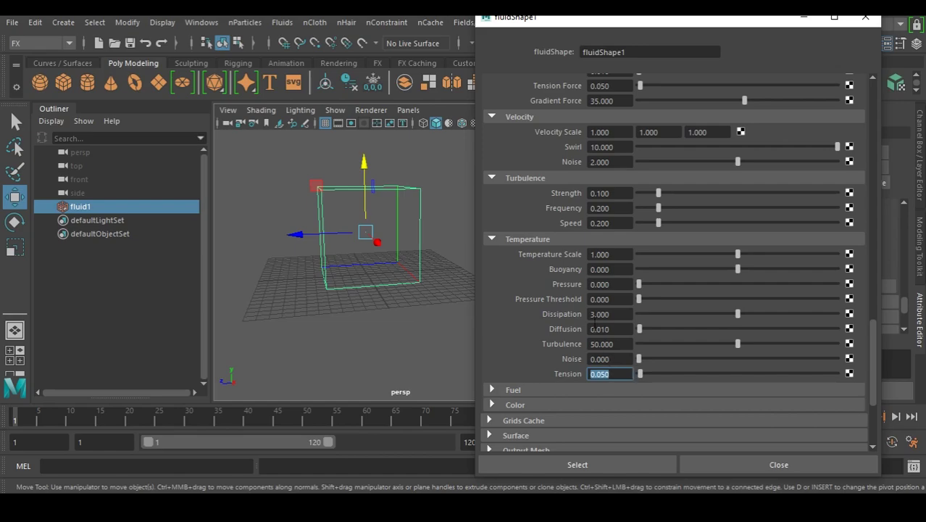
# Set the Dropoff Shape in the fluid's Shading attributes to Off.
pyautogui.scroll(-3, 594, 322)
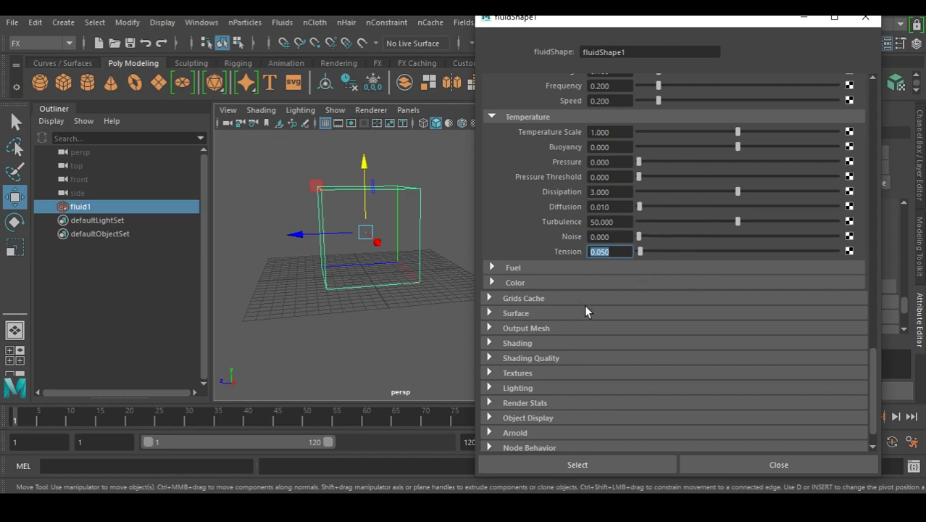
pyautogui.scroll(-1, 584, 304)
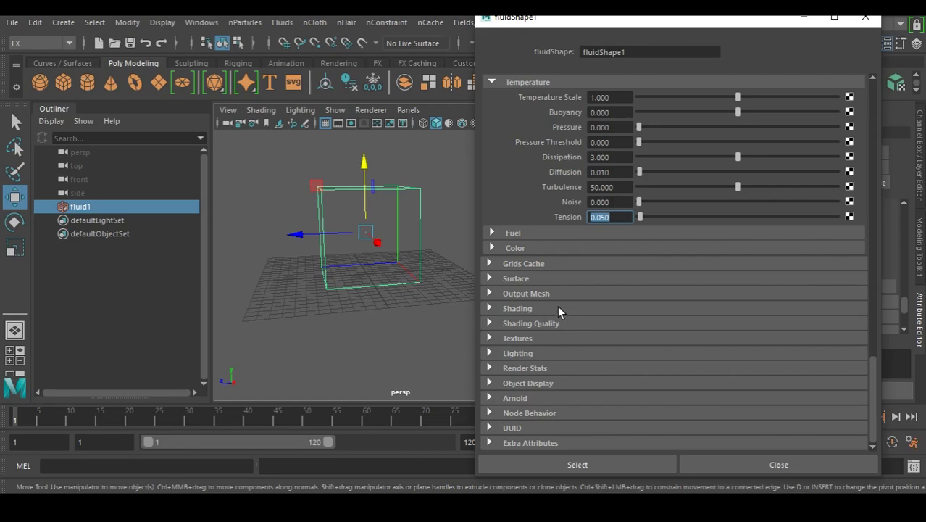
pyautogui.click(557, 307)
pyautogui.scroll(-1, 540, 337)
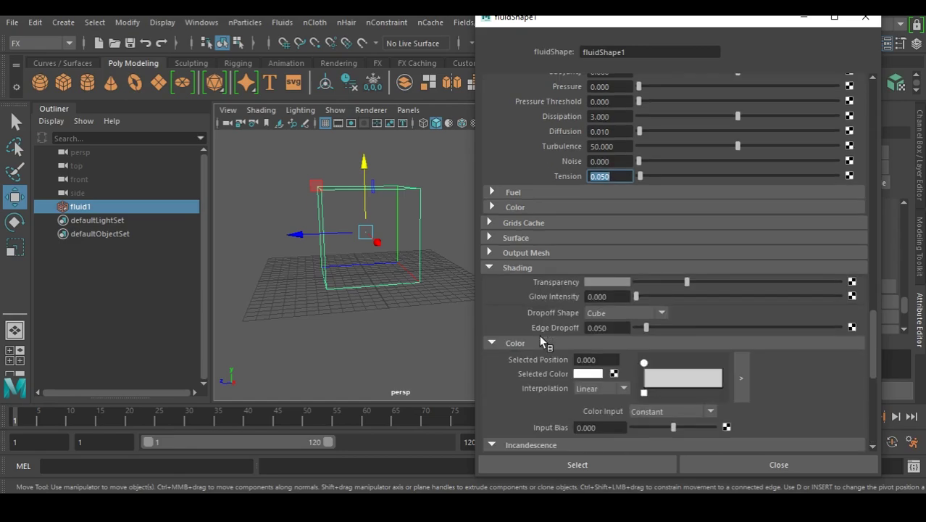
pyautogui.click(613, 311)
pyautogui.click(620, 324)
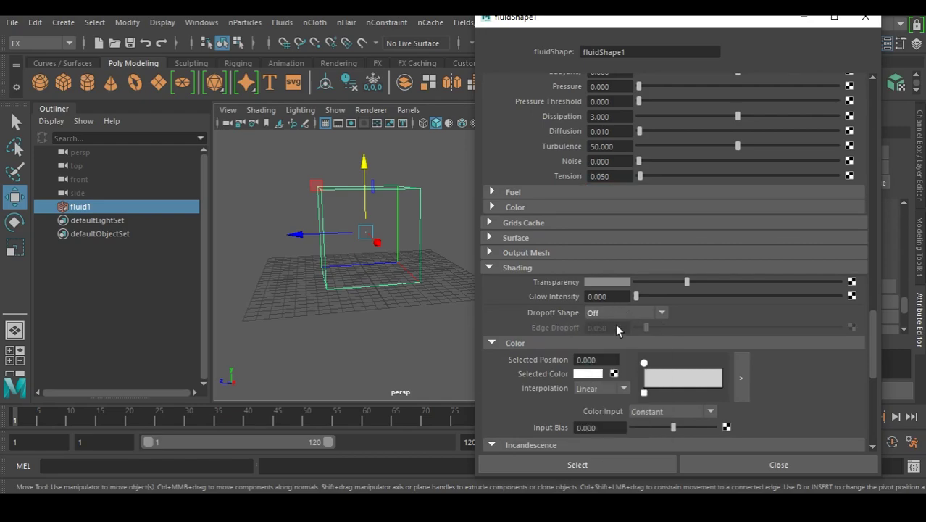
# Add a point at position 1.000 on the shading Color ramp and set its color picker's mixing color space to Display Space.
pyautogui.scroll(-2, 608, 340)
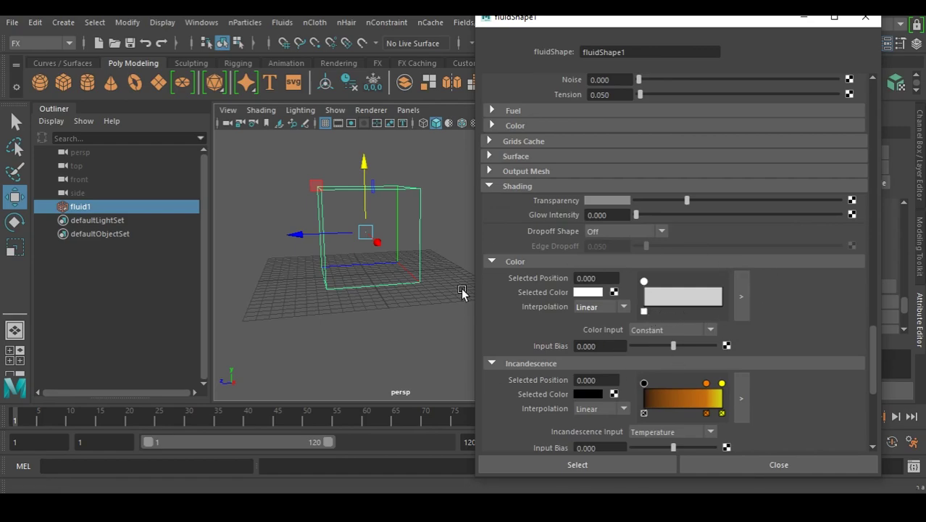
pyautogui.moveTo(699, 298); pyautogui.dragTo(741, 293)
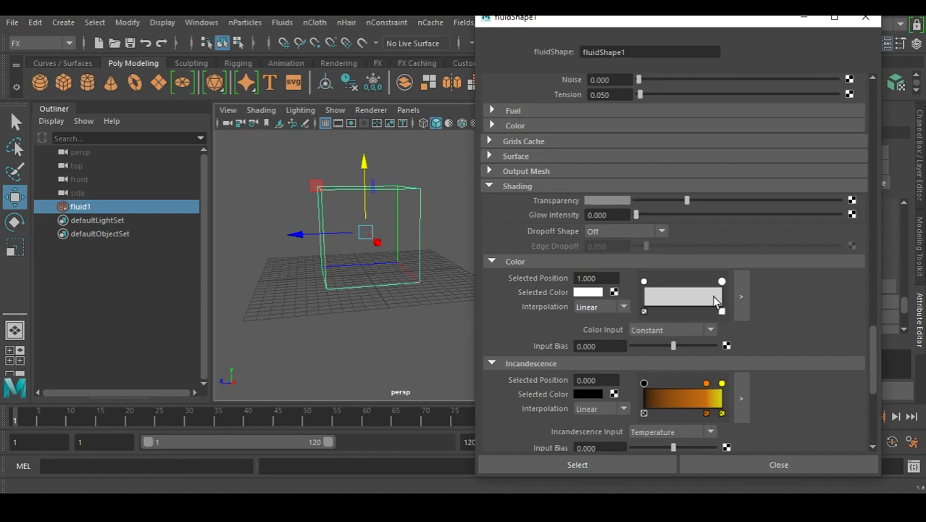
pyautogui.click(595, 292)
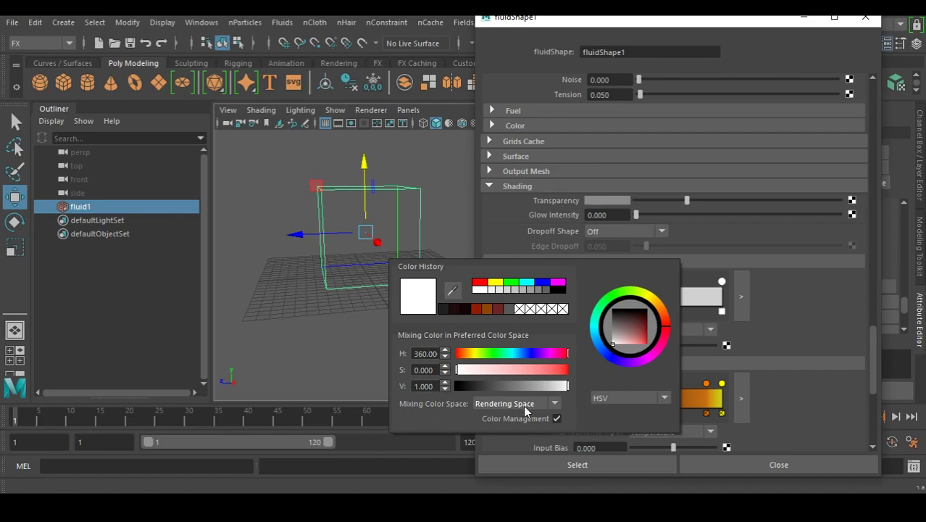
pyautogui.click(554, 403)
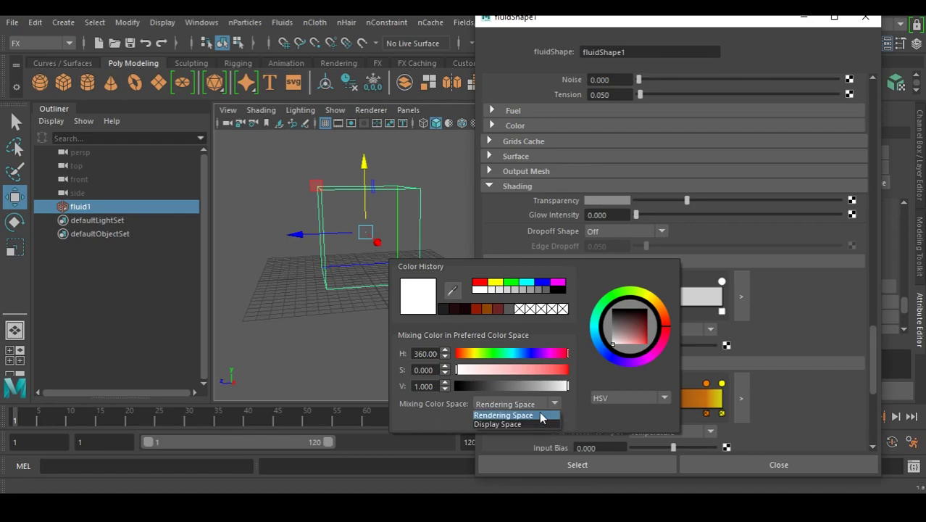
pyautogui.click(523, 423)
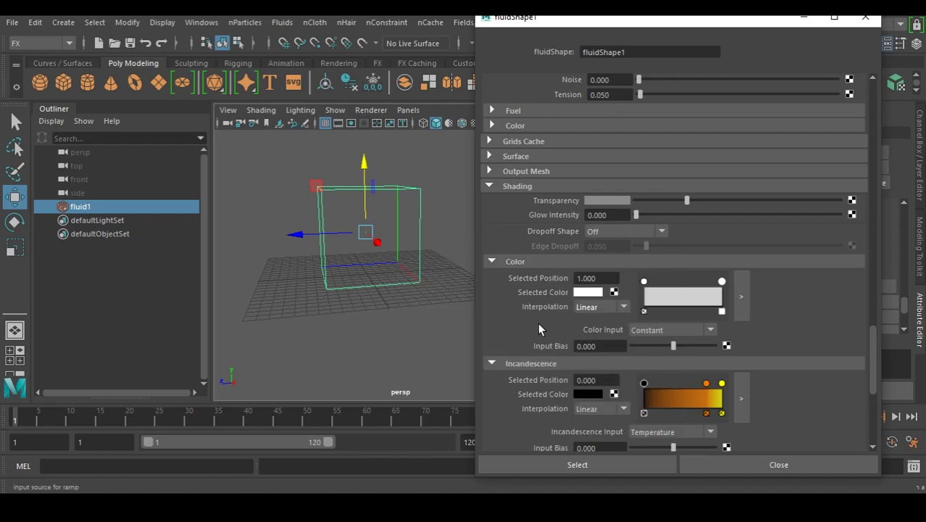
# Set the color of the shading Color ramp's point at position 1.000 to dark red.
pyautogui.click(589, 292)
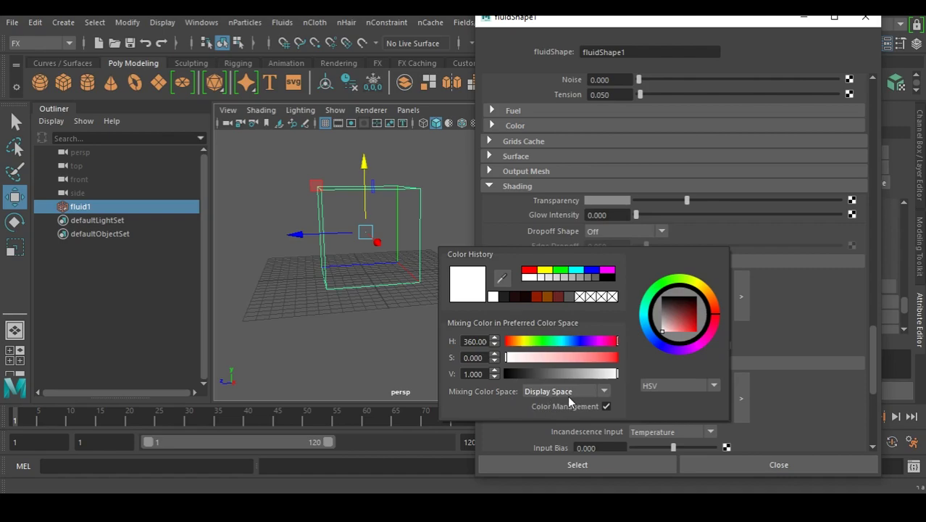
pyautogui.click(616, 357)
pyautogui.click(533, 374)
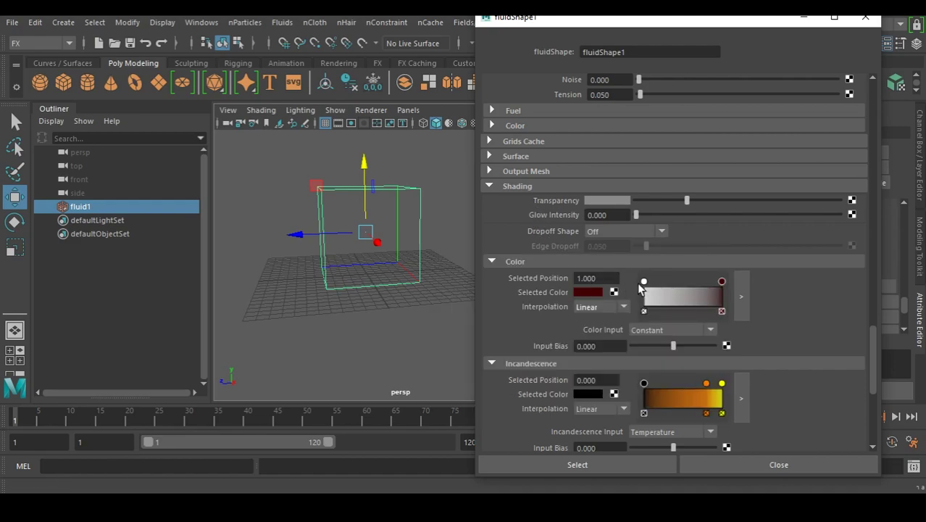
# Set the shading Color ramp's point at position 0.000 to a neutral dark grey.
pyautogui.click(643, 281)
pyautogui.click(595, 291)
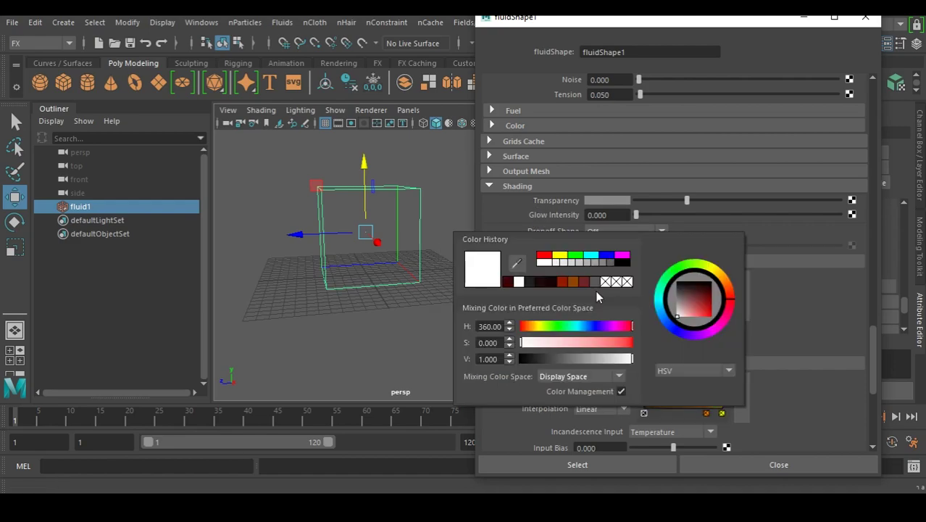
pyautogui.click(538, 359)
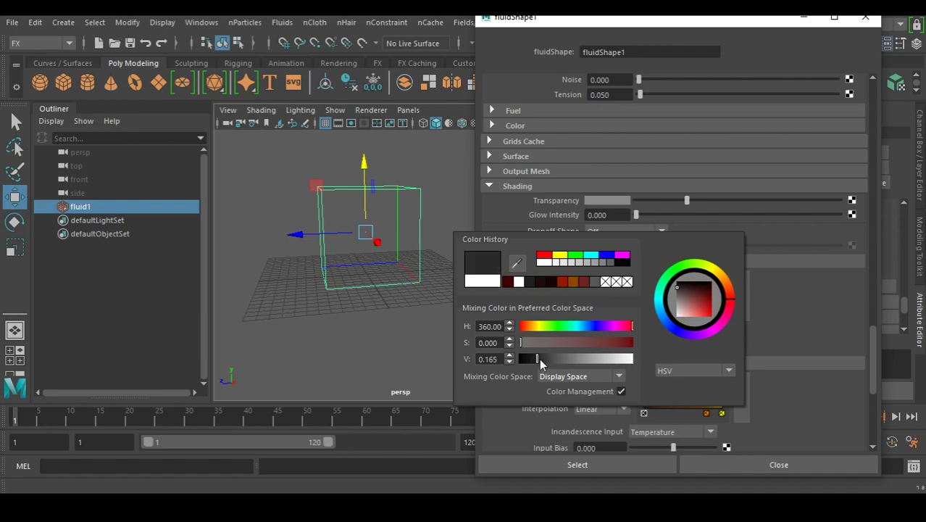
pyautogui.moveTo(539, 358); pyautogui.dragTo(535, 358)
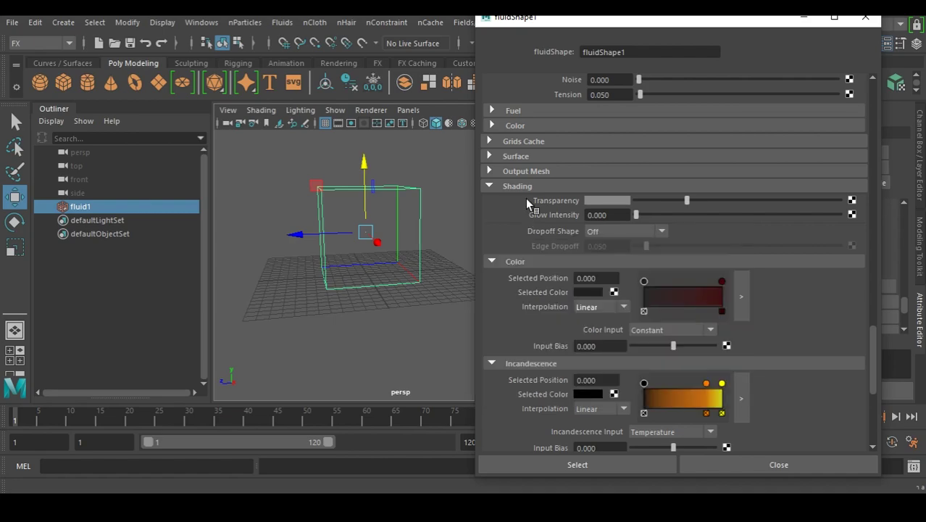
# Darken the red of the Color ramp's point at position 1.000 further and reselect the point at position 0.000.
pyautogui.click(721, 282)
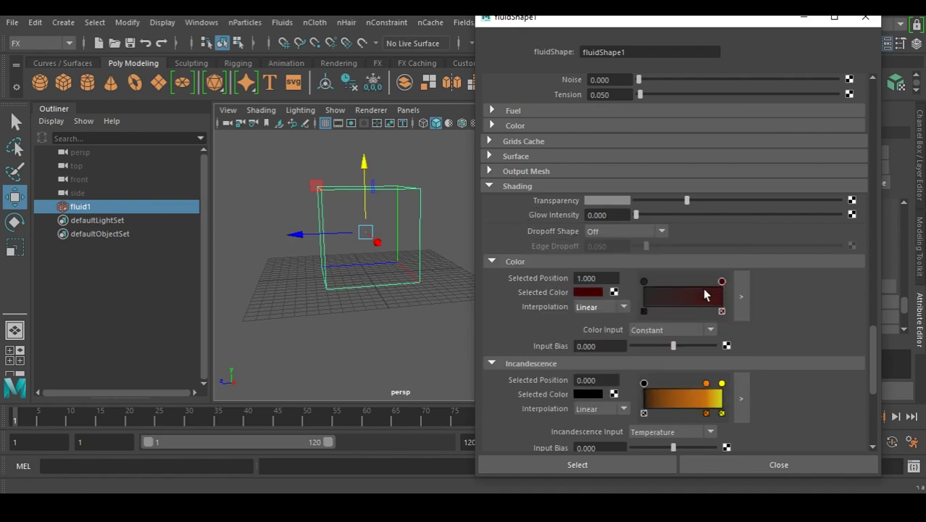
pyautogui.click(591, 292)
pyautogui.moveTo(525, 383); pyautogui.dragTo(519, 380)
pyautogui.click(644, 281)
# Set the shading Color Input to Density and its Input Bias to 0.900.
pyautogui.scroll(-2, 661, 312)
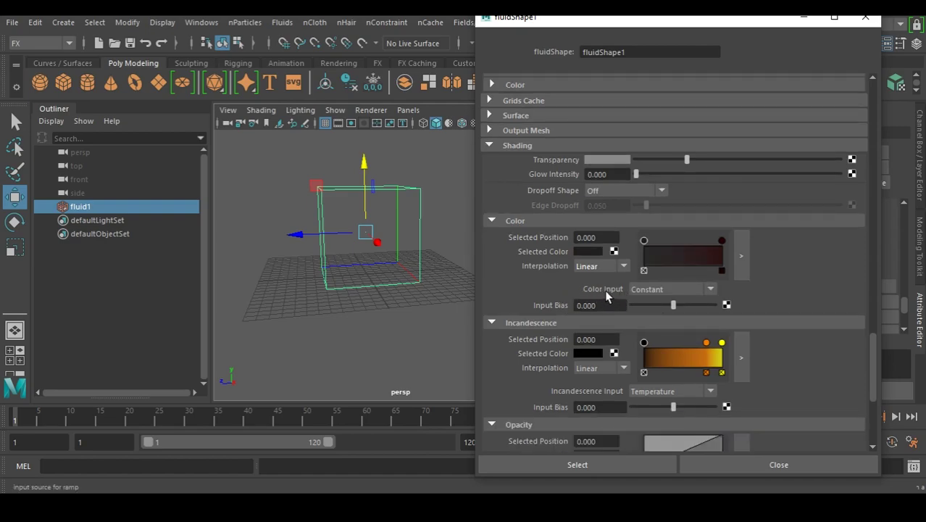
pyautogui.click(682, 287)
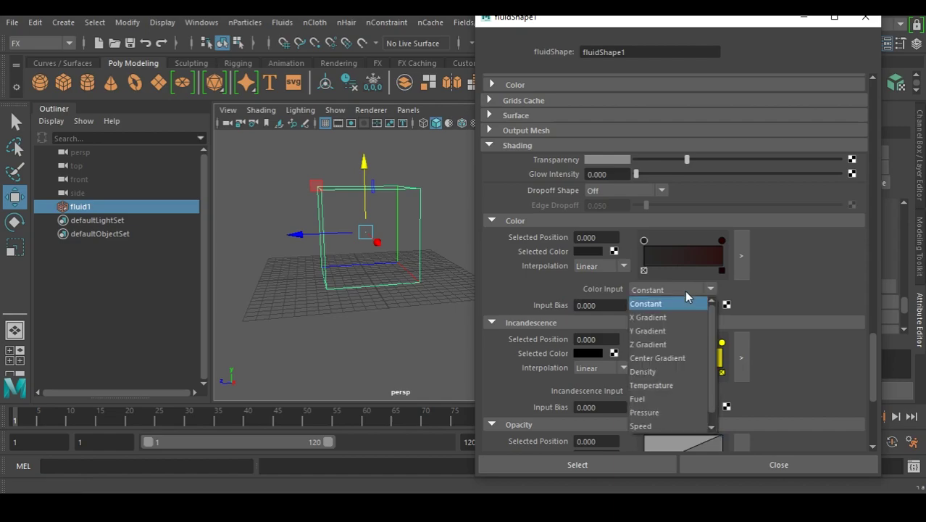
pyautogui.click(673, 372)
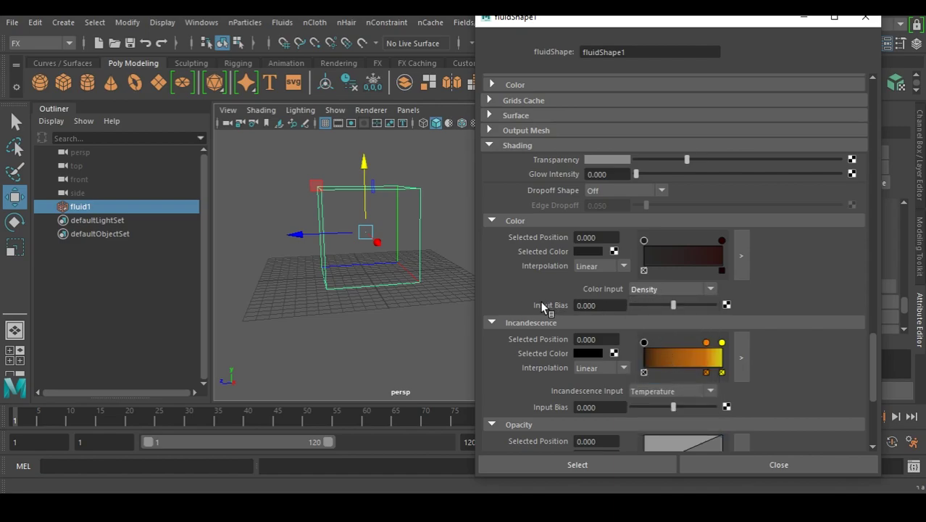
pyautogui.doubleClick(601, 305)
pyautogui.write('0.95')
pyautogui.press('Return')
pyautogui.write('0.9')
pyautogui.press('Return')
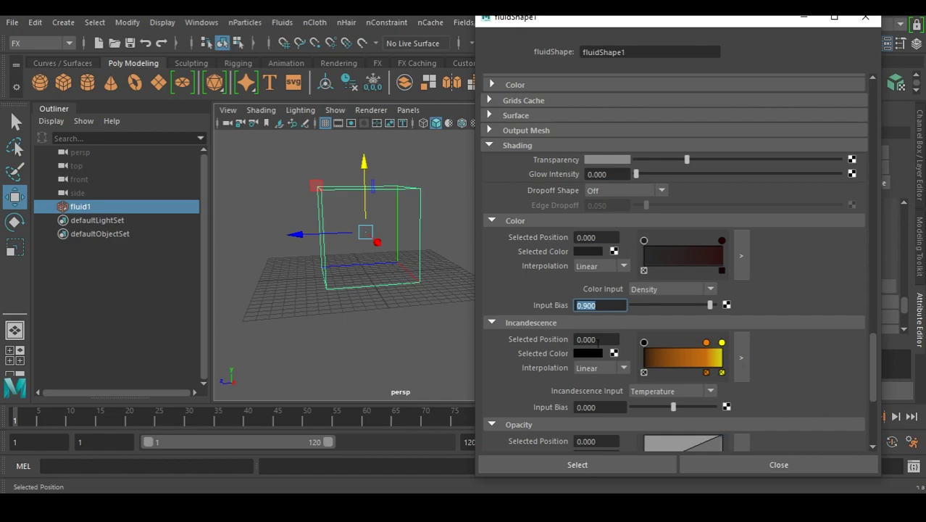
# Open the enlarged Incandescence ramp and move its black point to position 0.711.
pyautogui.scroll(-1, 600, 366)
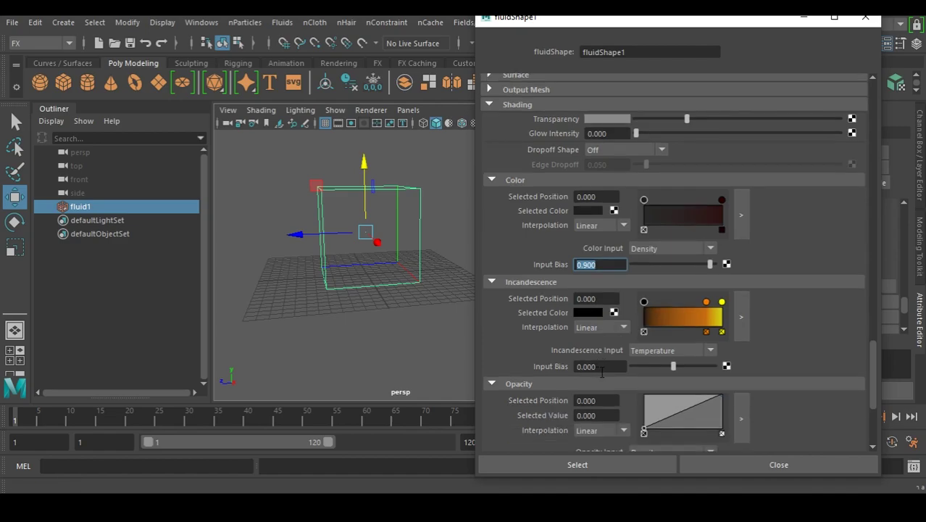
pyautogui.click(739, 315)
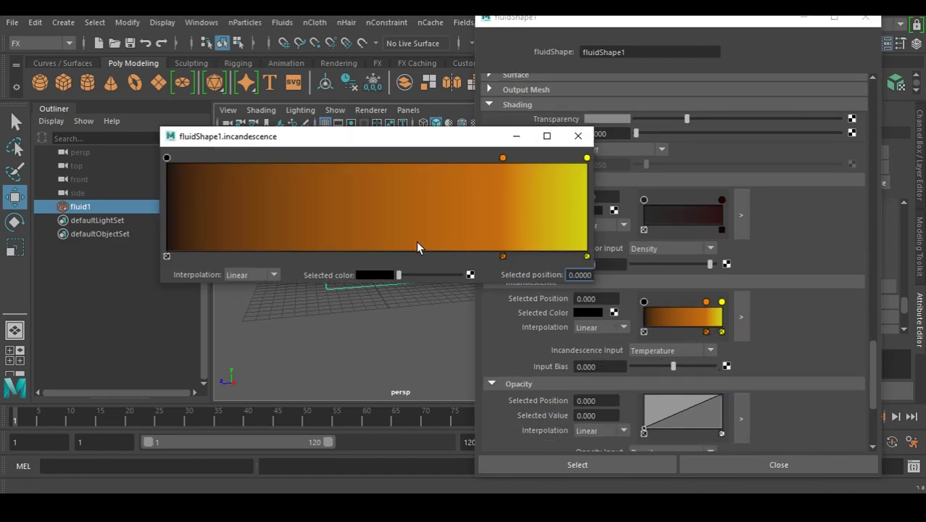
pyautogui.moveTo(168, 157); pyautogui.dragTo(466, 190)
# Add an Incandescence ramp point at position 0.7532 and color it a darkened red.
pyautogui.click(483, 181)
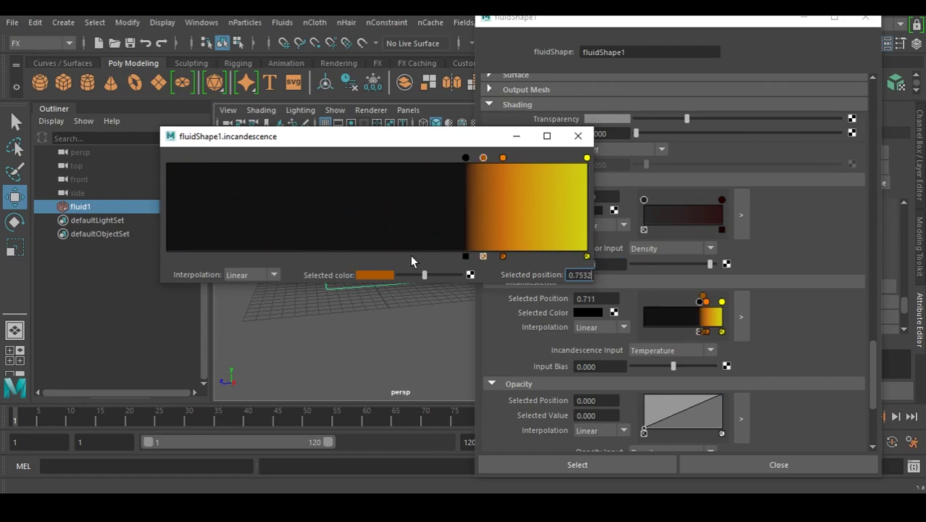
pyautogui.click(391, 275)
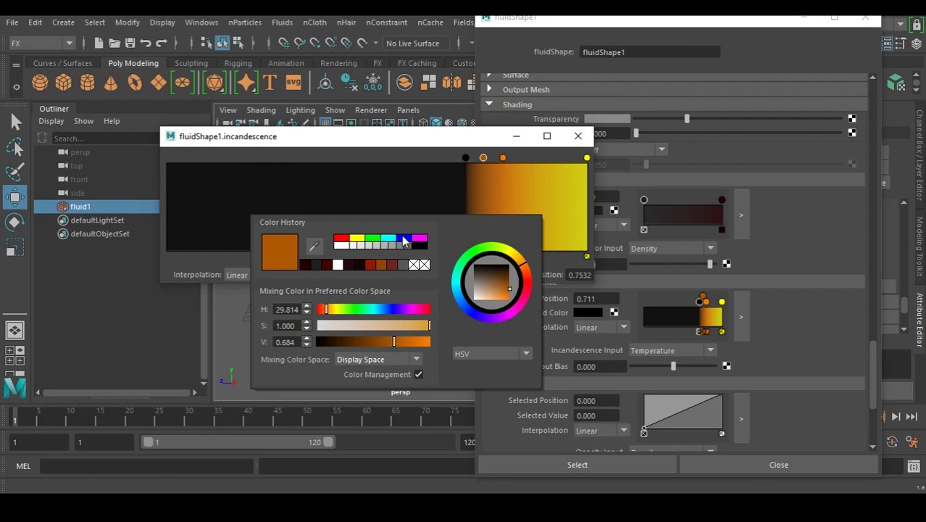
pyautogui.click(342, 240)
pyautogui.moveTo(408, 275); pyautogui.dragTo(423, 277)
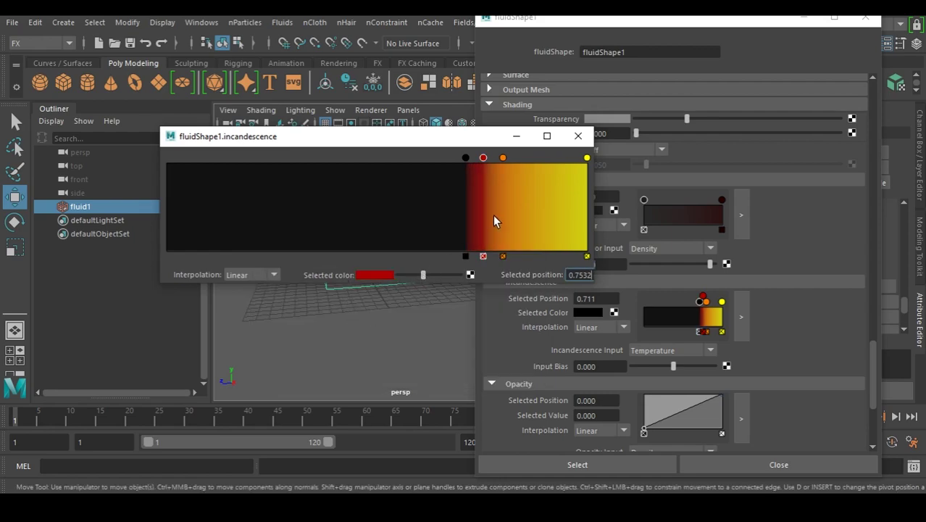
# Add an Incandescence ramp point at position 0.8565 and make the end point at position 1.0000 white.
pyautogui.moveTo(521, 175); pyautogui.dragTo(529, 218)
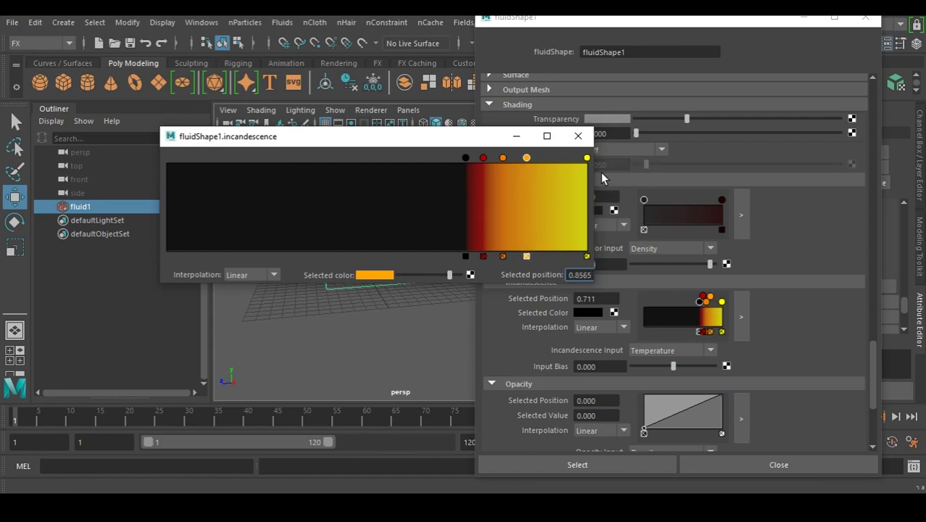
pyautogui.click(587, 157)
pyautogui.moveTo(449, 274); pyautogui.dragTo(525, 277)
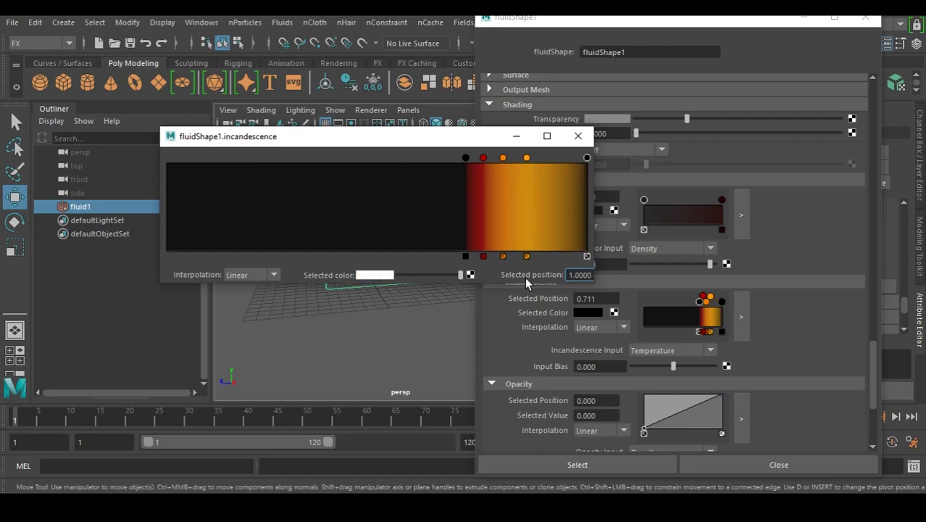
# Change the color of the Incandescence ramp's point at position 0.8565 to yellow.
pyautogui.click(525, 159)
pyautogui.click(446, 274)
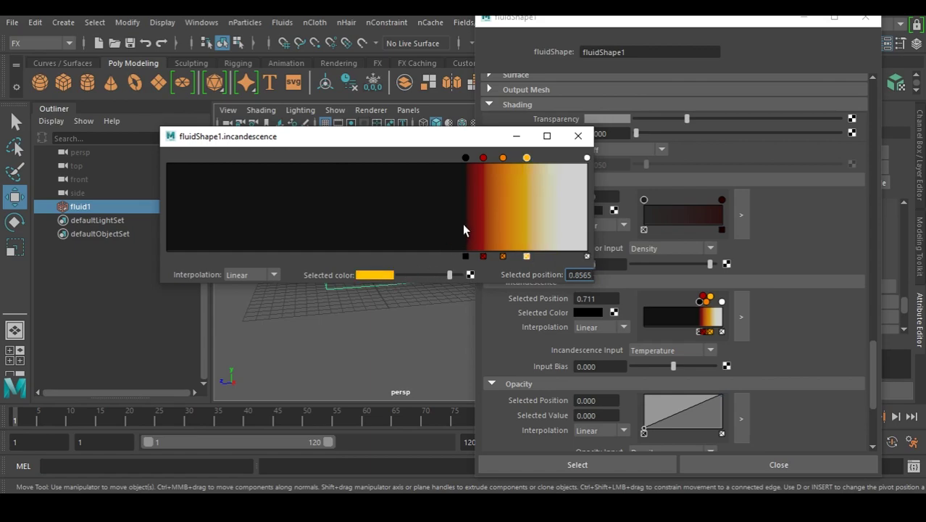
pyautogui.click(378, 276)
pyautogui.moveTo(487, 298); pyautogui.dragTo(498, 299)
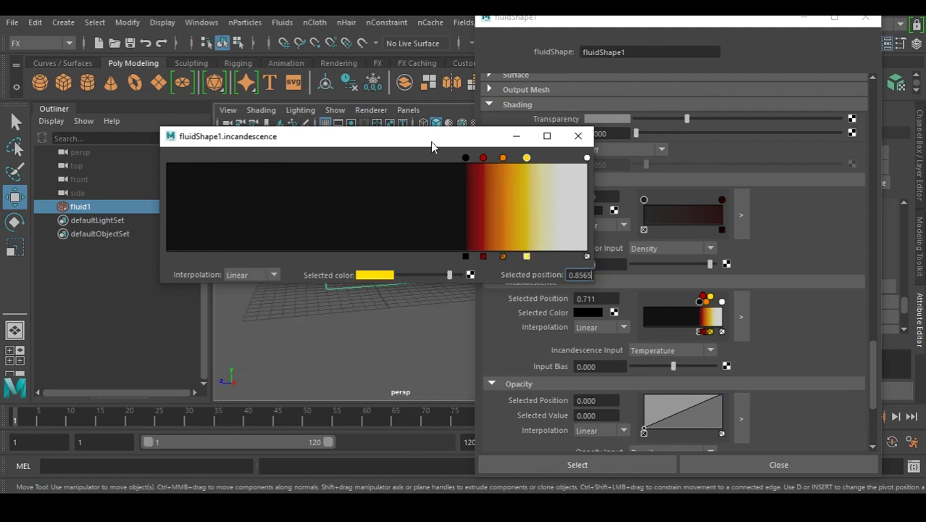
# Move the Incandescence ramp's orange point to position 0.7774 and close the enlarged ramp.
pyautogui.click(502, 158)
pyautogui.moveTo(503, 159); pyautogui.dragTo(493, 158)
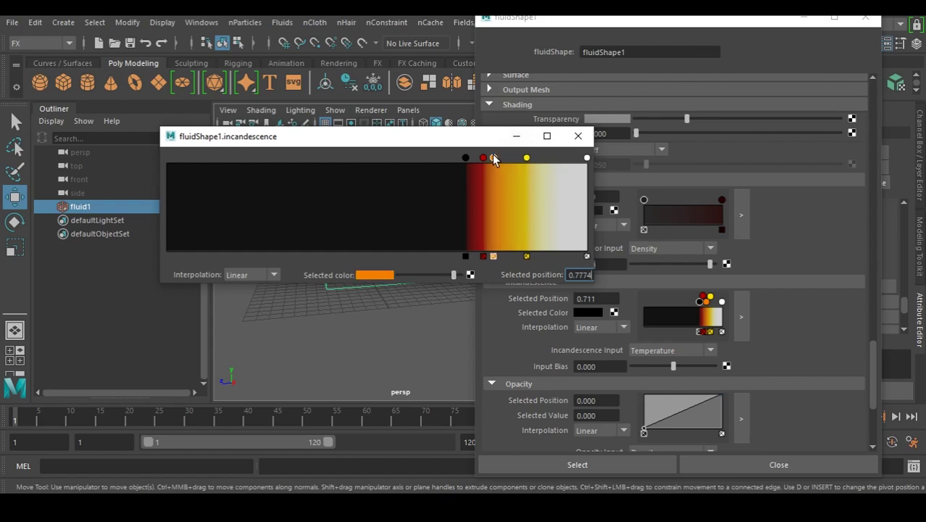
pyautogui.click(578, 137)
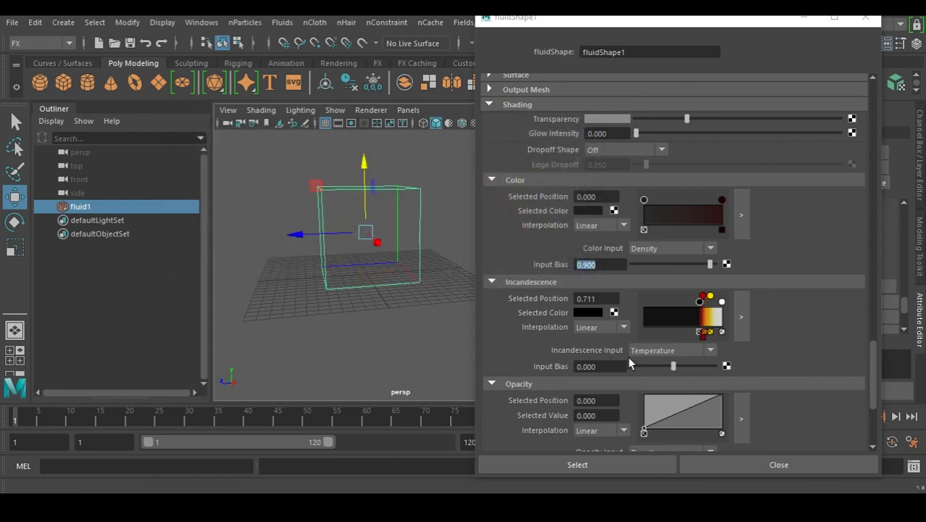
# Set the Incandescence Input Bias to 0.900.
pyautogui.click(607, 366)
pyautogui.write('.')
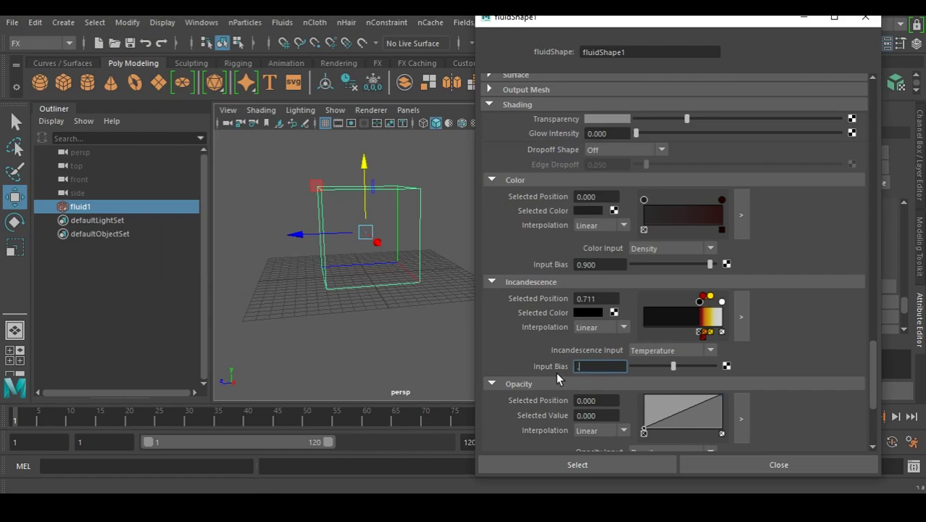
pyautogui.write('9')
pyautogui.press('Return')
# Add three points to the enlarged Opacity ramp for a steep early rise, with the last at position 0.2887 and value 0.8940.
pyautogui.scroll(-1, 561, 321)
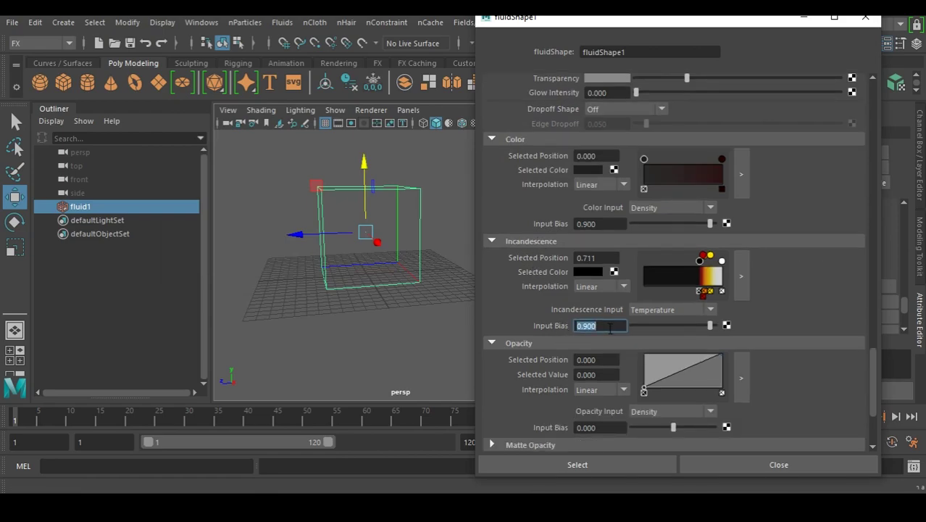
pyautogui.scroll(-1, 609, 331)
pyautogui.scroll(-2, 558, 345)
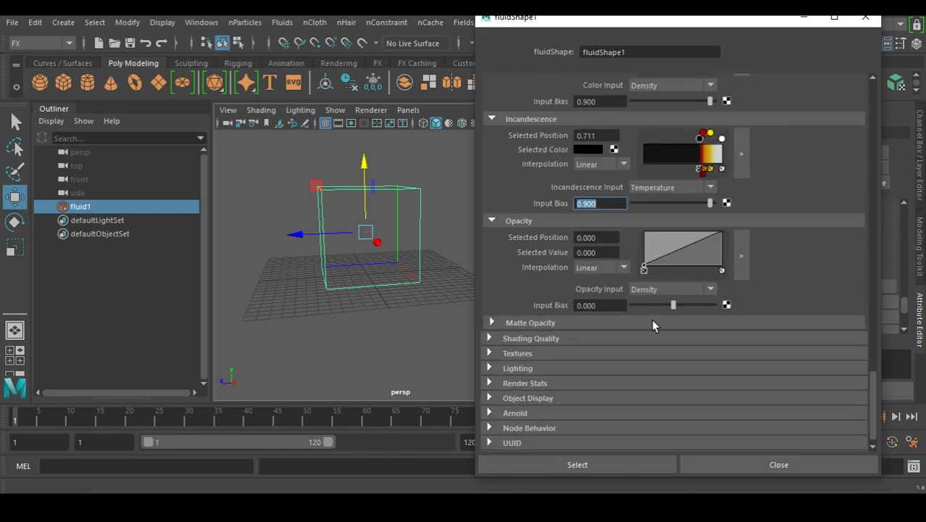
pyautogui.click(742, 255)
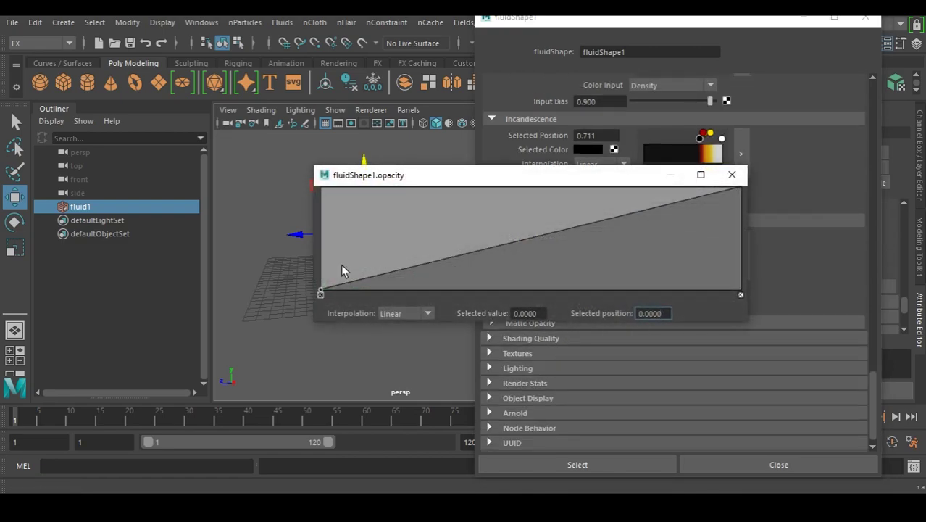
pyautogui.click(361, 244)
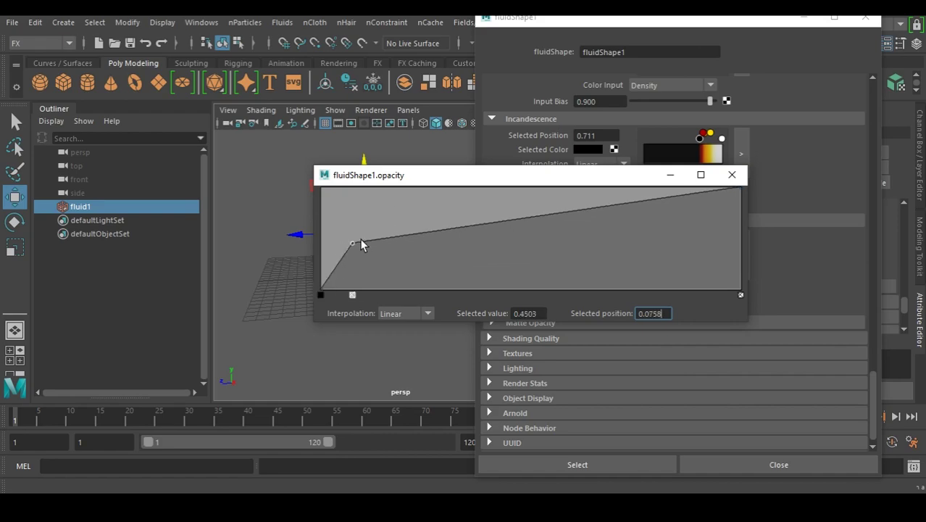
pyautogui.click(400, 213)
pyautogui.click(431, 200)
pyautogui.moveTo(432, 201); pyautogui.dragTo(442, 197)
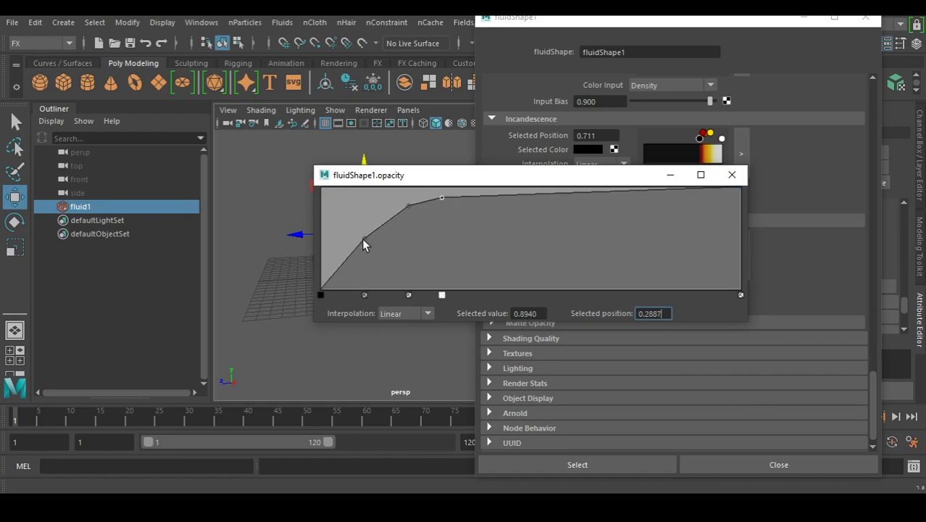
# Shift the first two added Opacity points toward the start, placing the second at position 0.1645 with value 0.7285, and close the ramp.
pyautogui.moveTo(363, 244); pyautogui.dragTo(352, 249)
pyautogui.moveTo(410, 208); pyautogui.dragTo(389, 214)
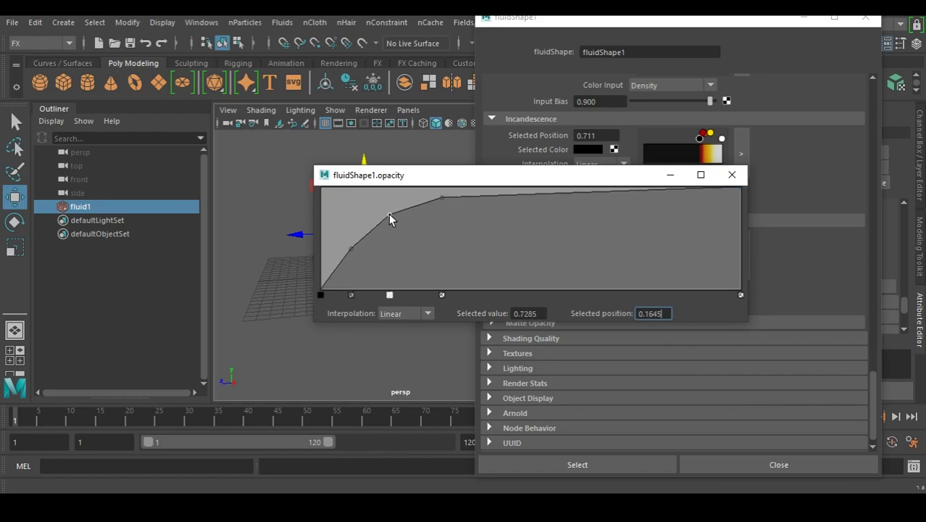
pyautogui.click(731, 176)
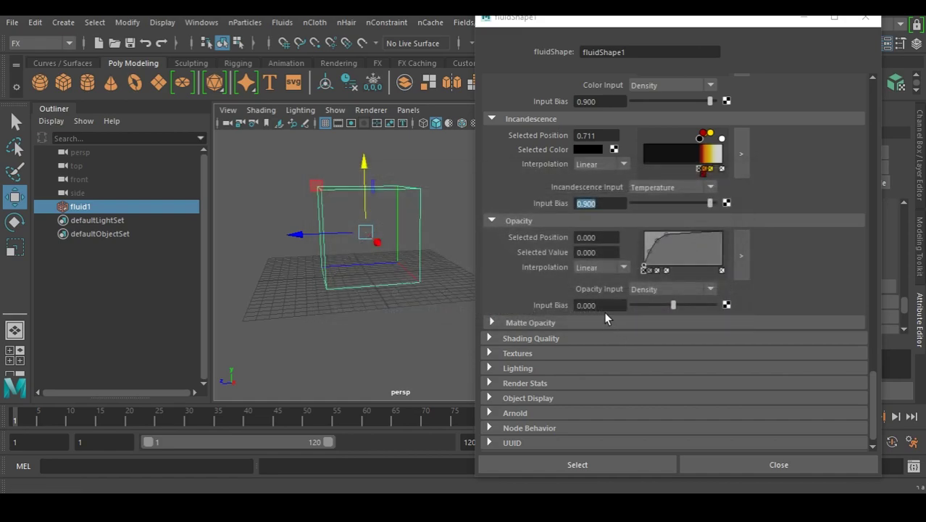
# Set the Opacity Input Bias to 0.100.
pyautogui.click(613, 305)
pyautogui.write('0.1')
pyautogui.press('Return')
# Set the Render Interpolator in the fluid's Shading Quality attributes to smooth.
pyautogui.scroll(-1, 537, 320)
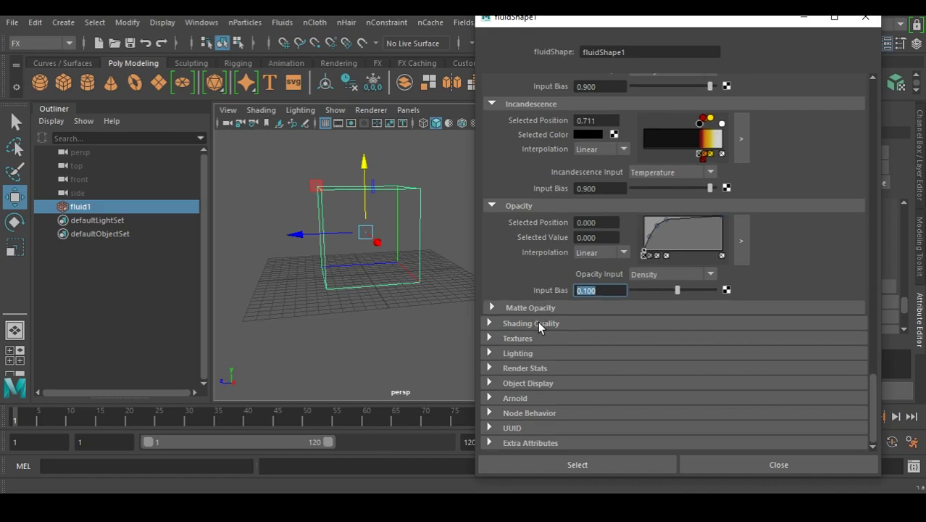
pyautogui.click(525, 323)
pyautogui.click(607, 383)
pyautogui.click(598, 409)
# Expand the fluid's Lighting attributes and enable Self Shadow.
pyautogui.scroll(-4, 551, 370)
pyautogui.click(516, 354)
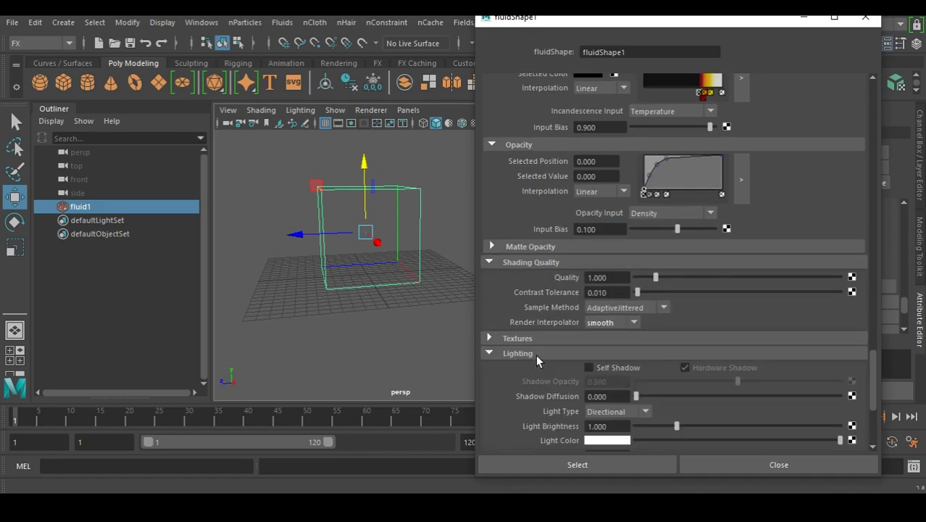
pyautogui.click(615, 368)
# Review the fluid's remaining lighting and simulation attributes, close its attribute window and deselect the container.
pyautogui.scroll(-4, 616, 372)
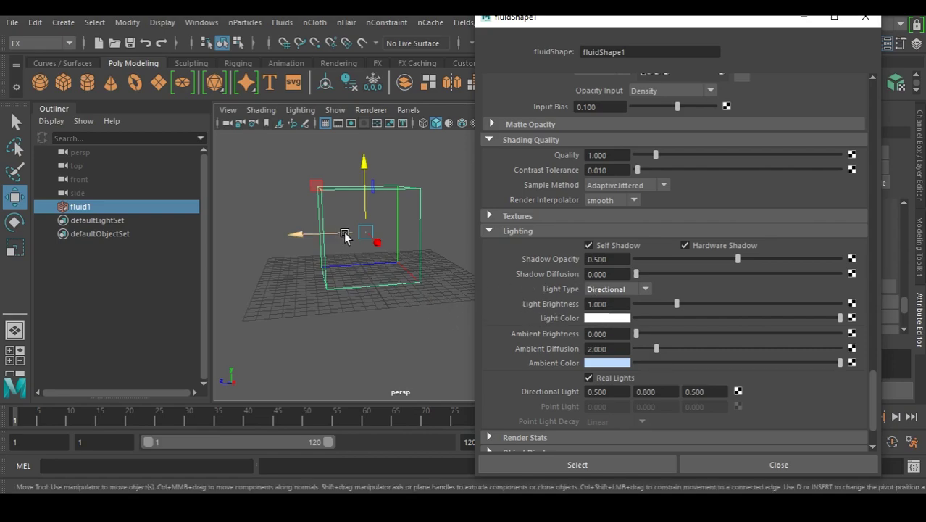
pyautogui.keyDown('alt'); pyautogui.moveTo(397, 335); pyautogui.dragTo(384, 316); pyautogui.keyUp('alt')
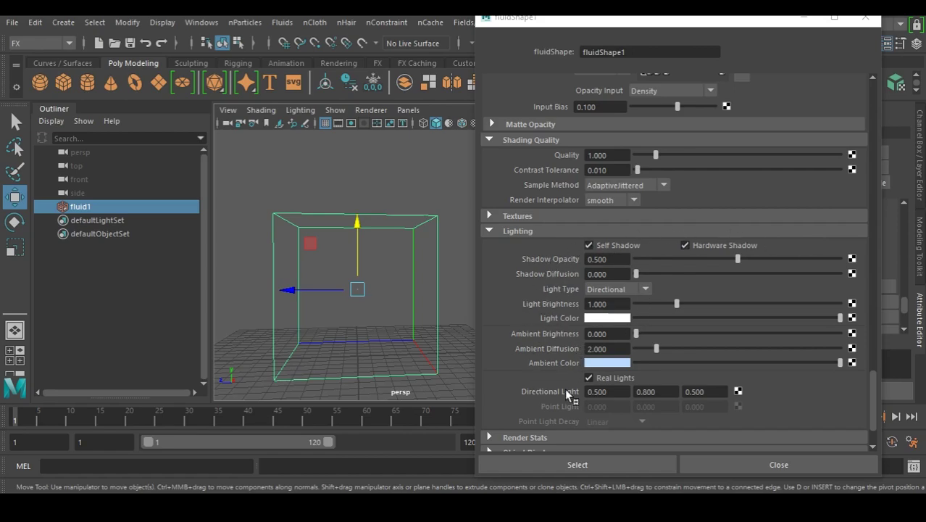
pyautogui.keyDown('alt'); pyautogui.moveTo(365, 335); pyautogui.dragTo(382, 333, button='middle'); pyautogui.keyUp('alt')
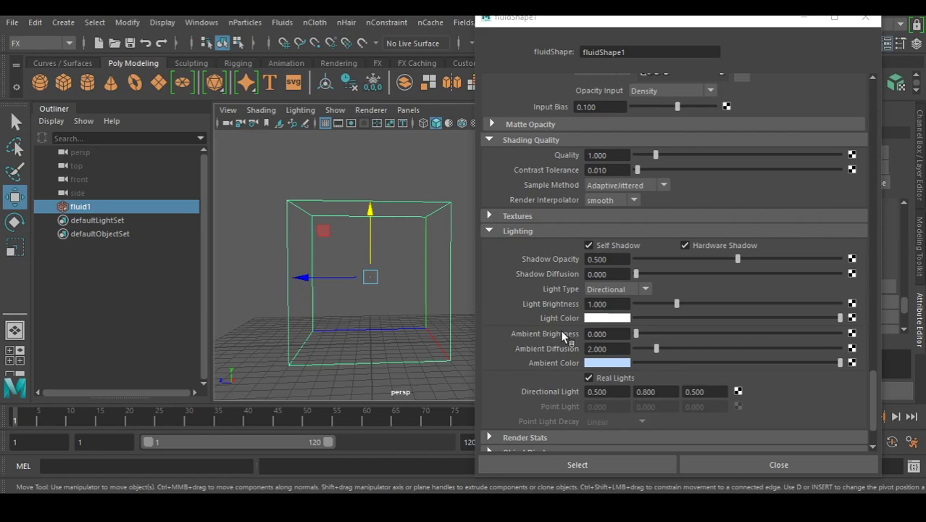
pyautogui.scroll(-3, 563, 330)
pyautogui.click(709, 321)
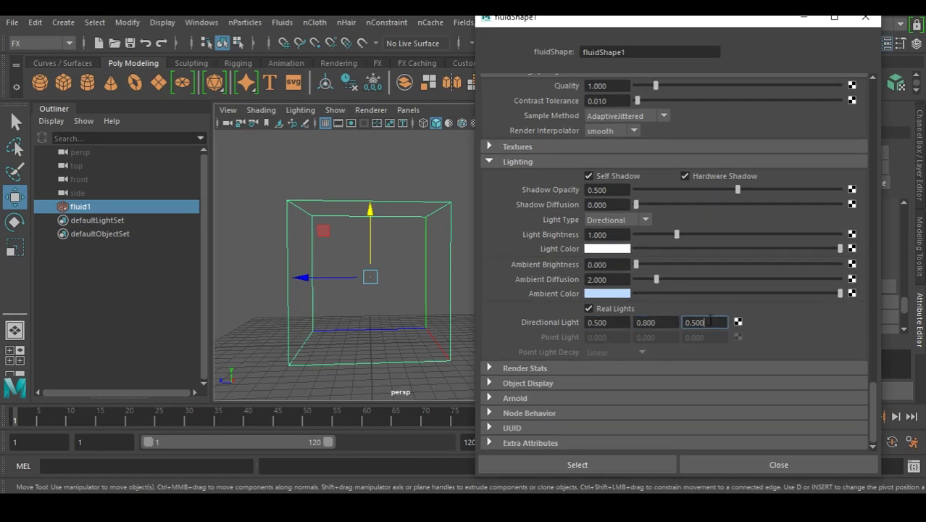
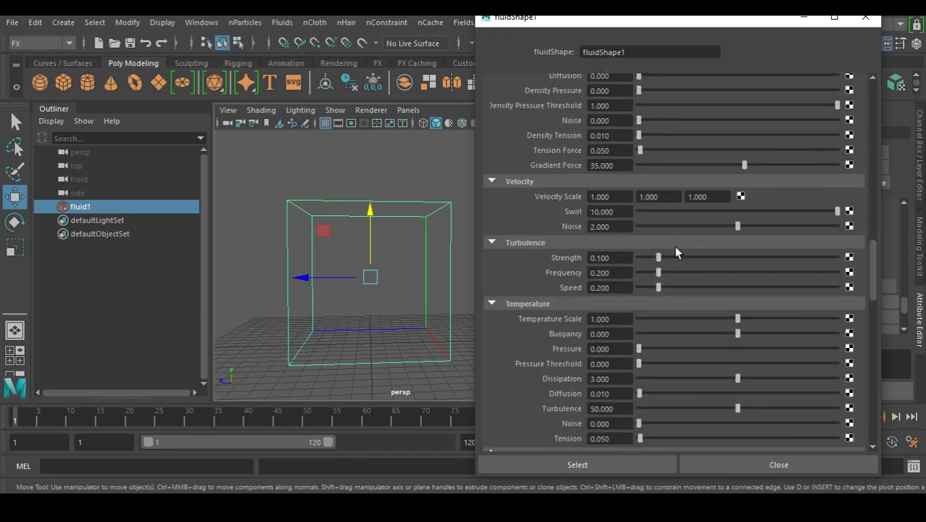
pyautogui.scroll(1, 675, 251)
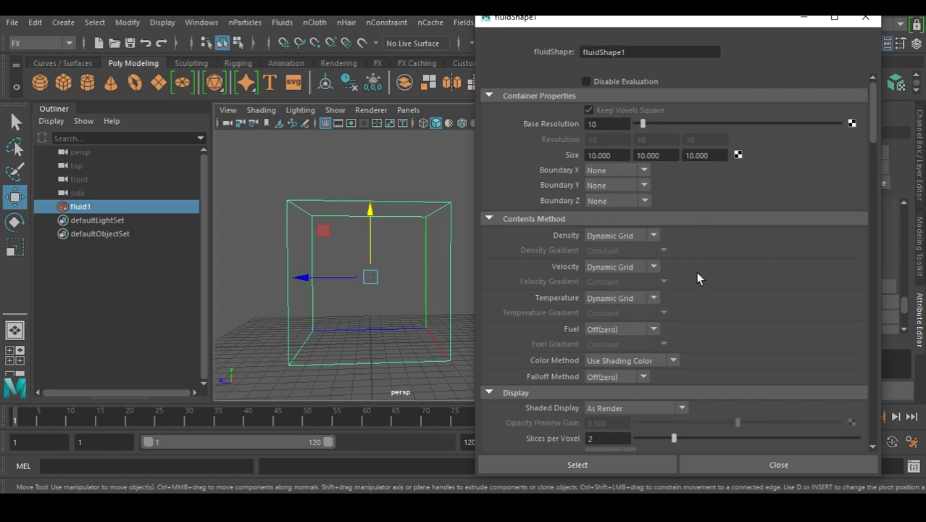
pyautogui.click(865, 17)
pyautogui.click(516, 261)
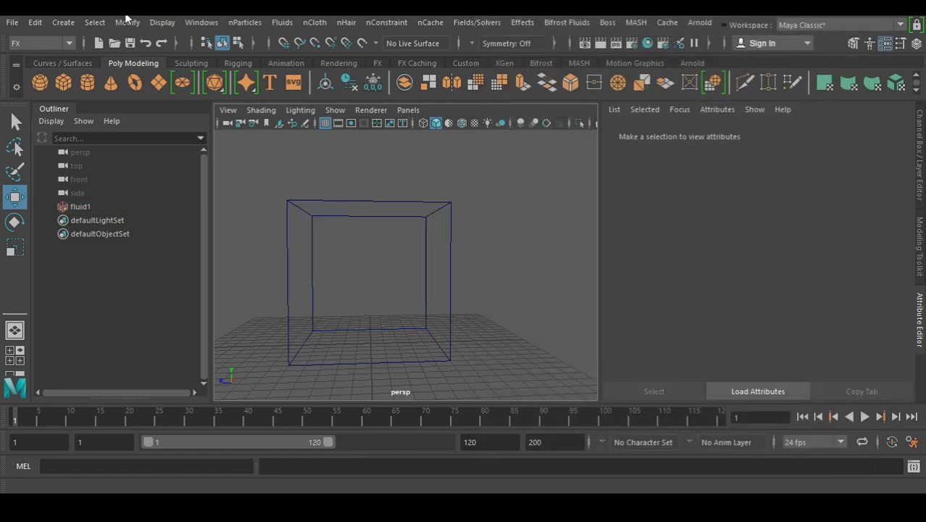
# Open the Content Browser and show the Props folder of the Sculpting Base Meshes examples.
pyautogui.click(201, 21)
pyautogui.moveTo(223, 71)
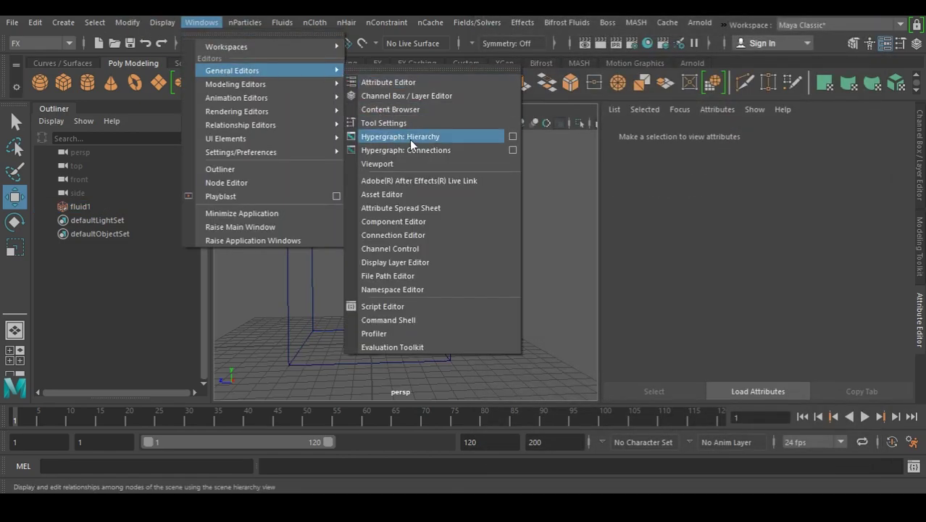
pyautogui.click(424, 109)
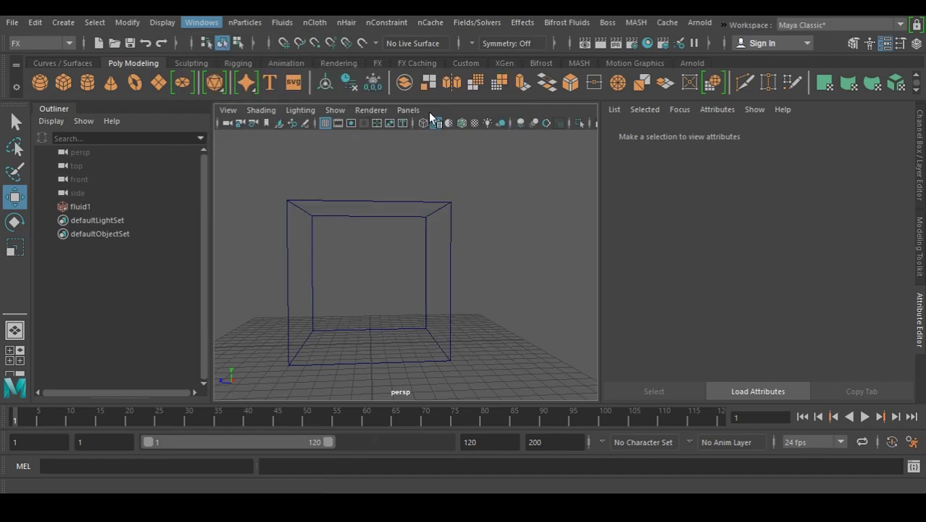
pyautogui.doubleClick(487, 158)
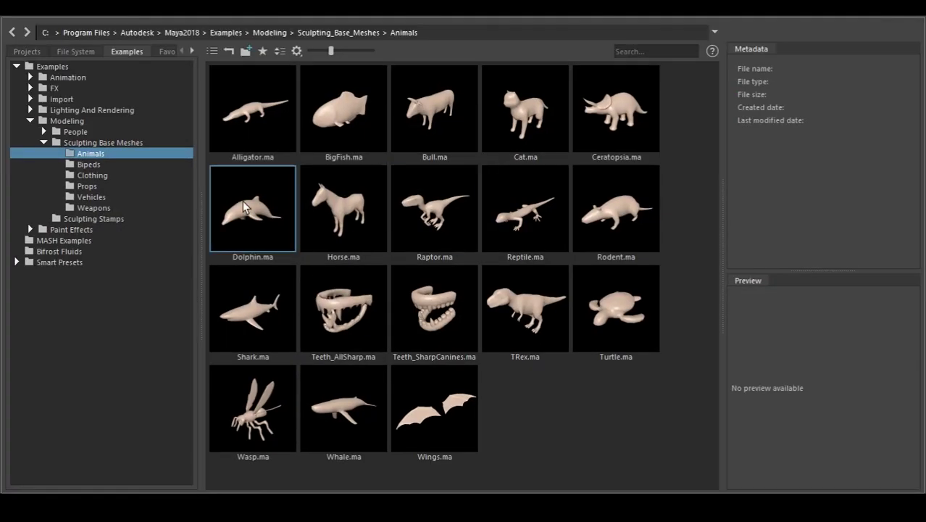
pyautogui.click(87, 187)
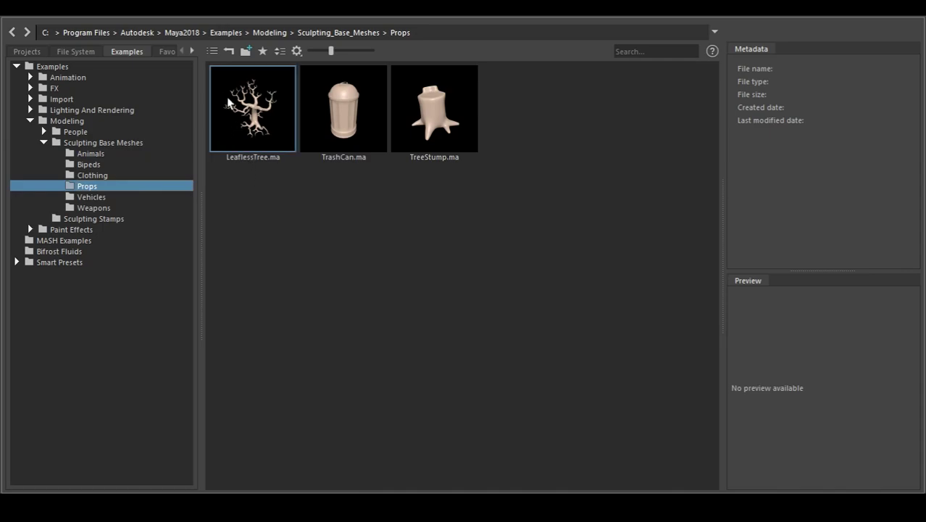
# Import LeaflessTree.ma into the scene and close the Content Browser.
pyautogui.moveTo(283, 17); pyautogui.dragTo(655, 44)
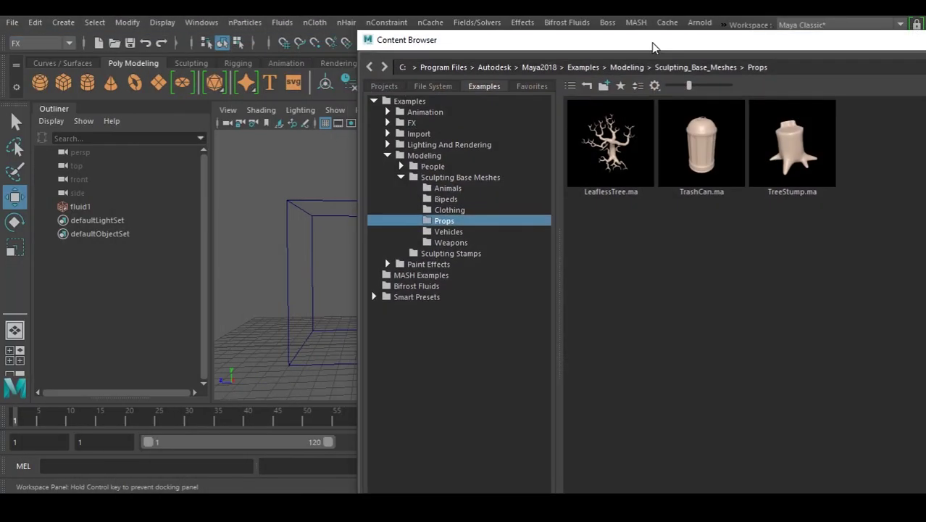
pyautogui.rightClick(620, 130)
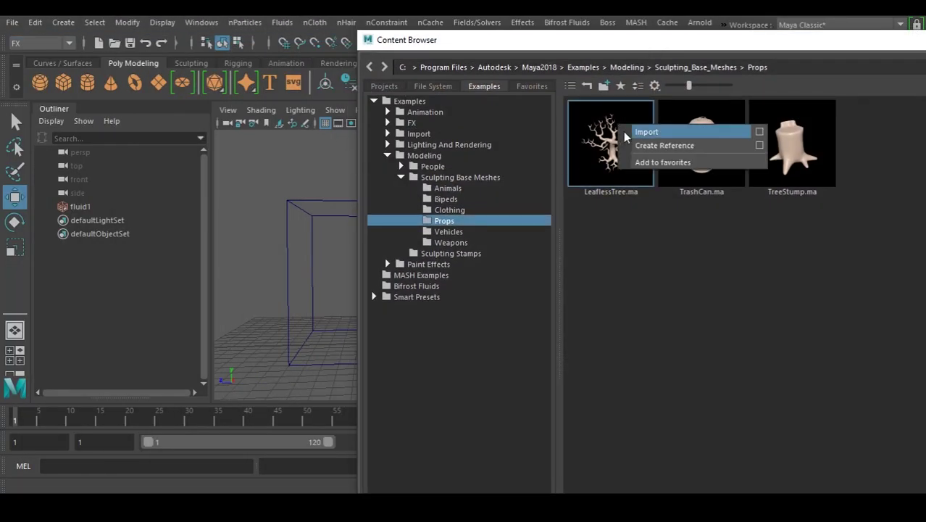
pyautogui.click(663, 132)
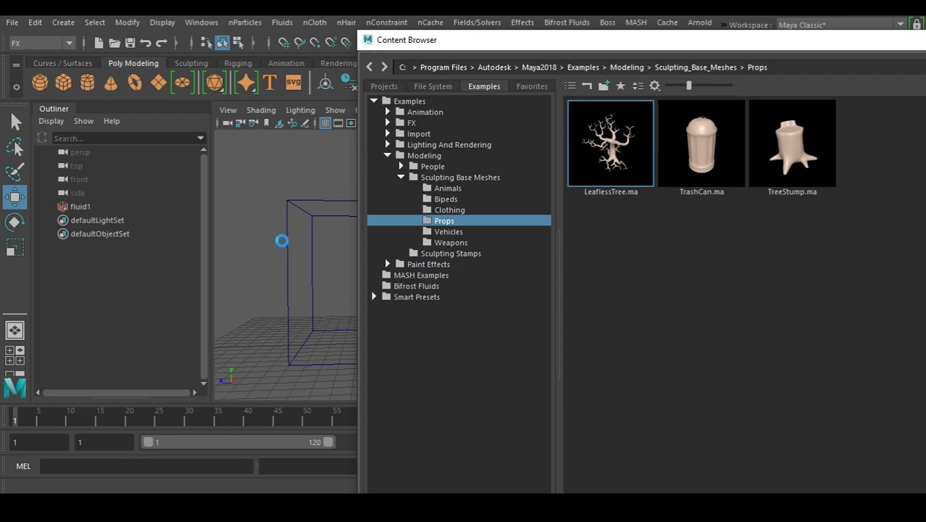
pyautogui.doubleClick(824, 41)
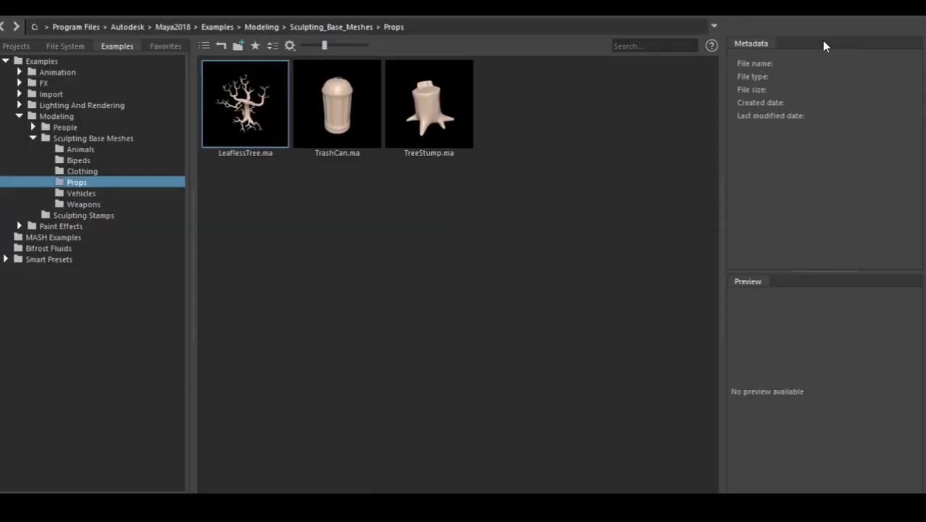
pyautogui.click(885, 18)
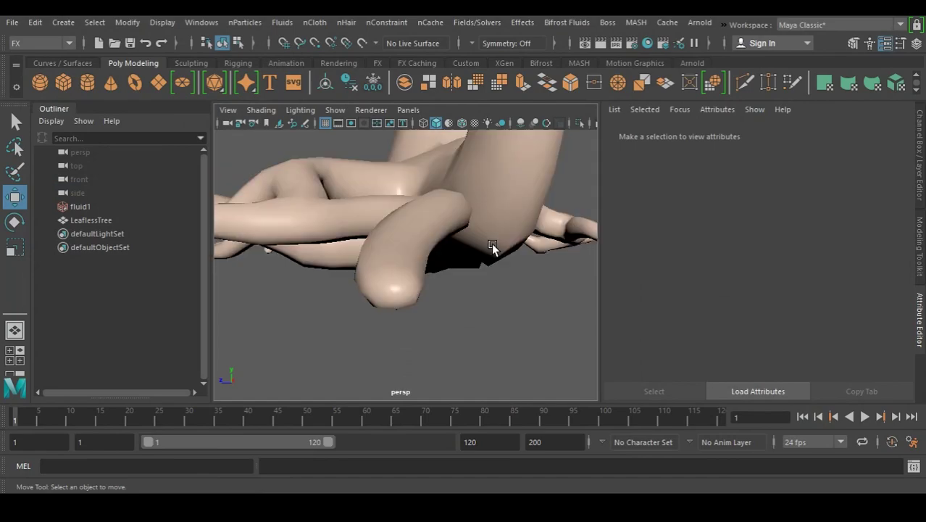
# Scale the imported leafless tree down uniformly to about 0.031, close to the size of the fluid container.
pyautogui.press('a')
pyautogui.keyDown('alt'); pyautogui.moveTo(484, 252); pyautogui.dragTo(429, 279); pyautogui.keyUp('alt')
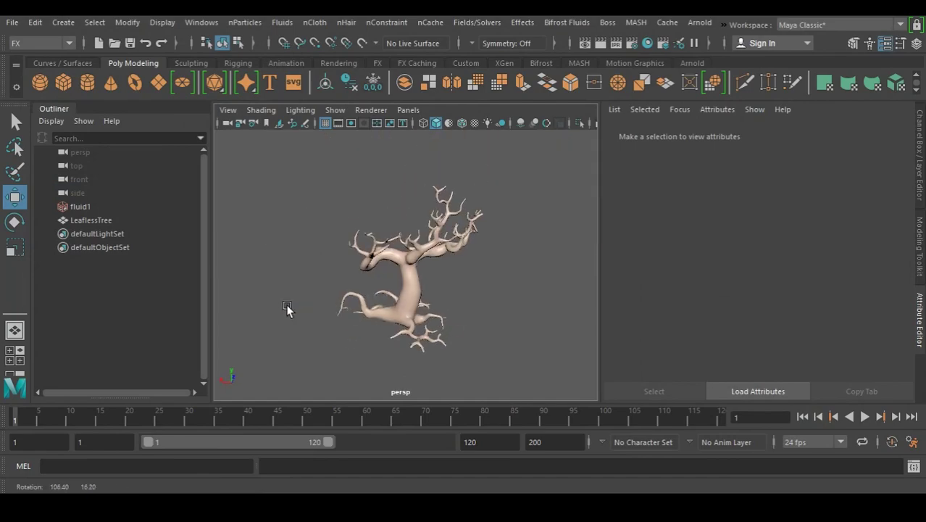
pyautogui.click(422, 223)
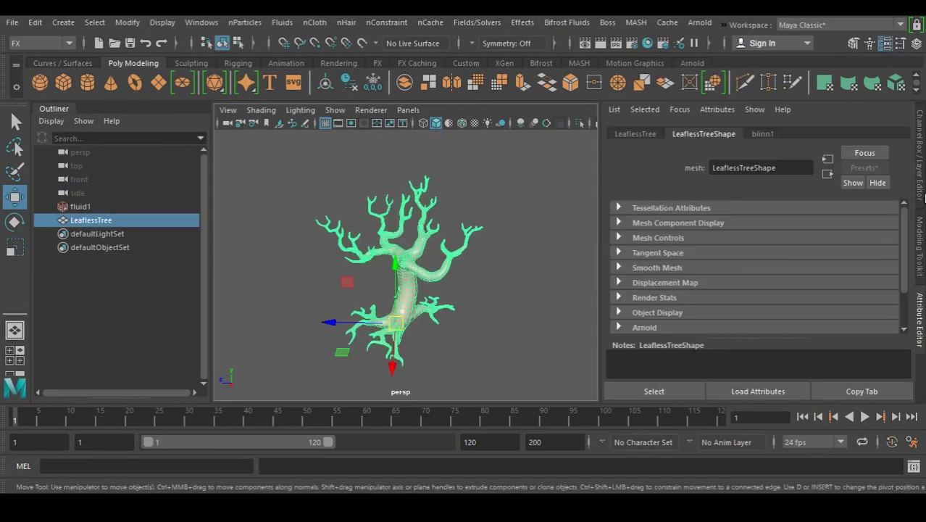
pyautogui.click(918, 154)
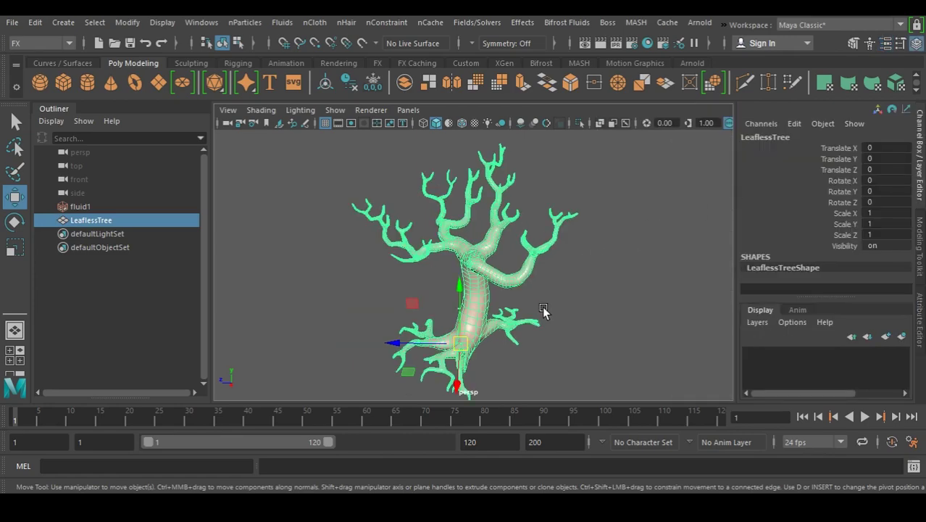
pyautogui.press('r')
pyautogui.moveTo(433, 326); pyautogui.dragTo(223, 304)
pyautogui.press('f')
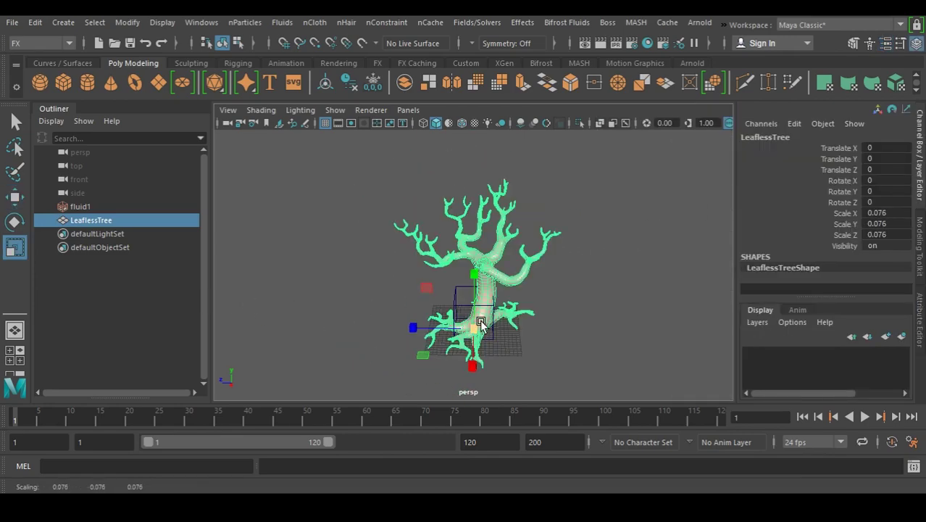
pyautogui.scroll(5, 478, 330)
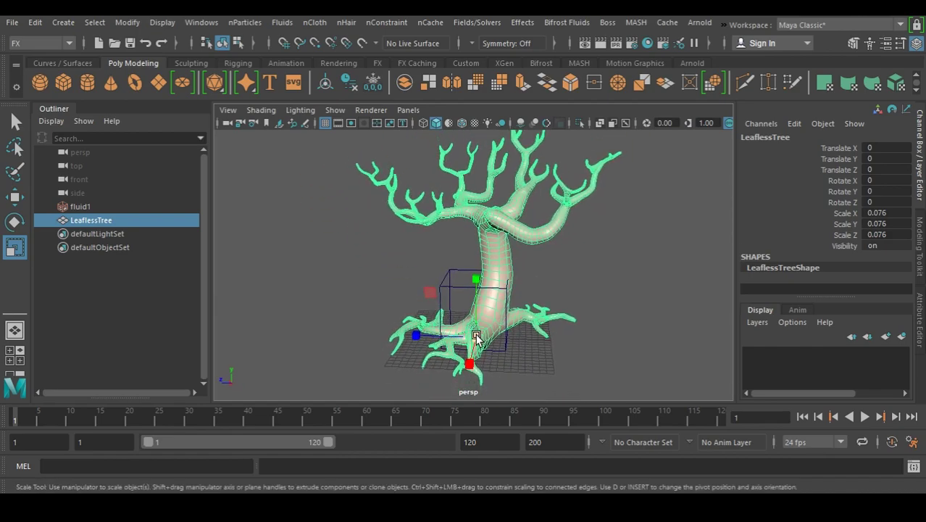
pyautogui.moveTo(476, 337); pyautogui.dragTo(377, 297)
pyautogui.scroll(5, 531, 291)
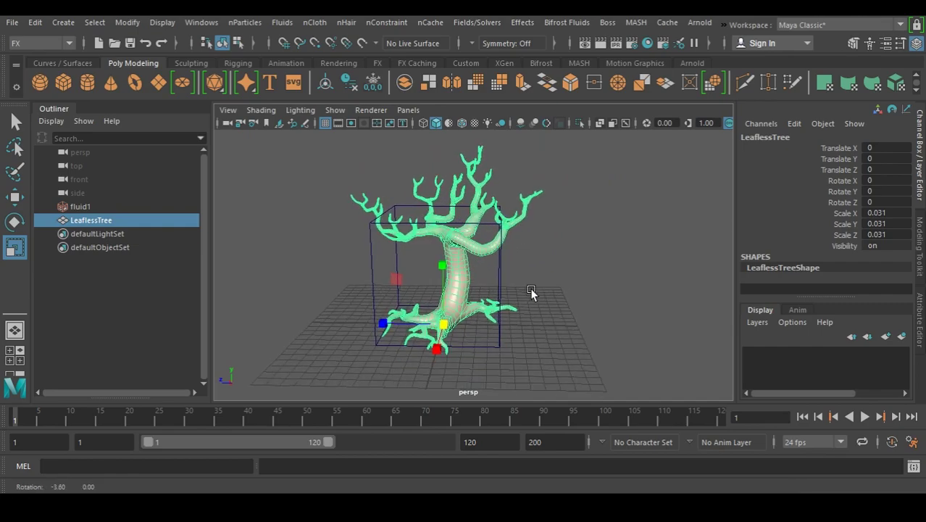
# Move the fluid container up around the tree's branches, to about Translate X -2.33 and Translate Y 11.696.
pyautogui.click(496, 297)
pyautogui.press('w')
pyautogui.keyDown('alt'); pyautogui.moveTo(488, 312); pyautogui.dragTo(453, 253); pyautogui.keyUp('alt')
pyautogui.moveTo(439, 216); pyautogui.dragTo(614, 289)
pyautogui.moveTo(503, 238); pyautogui.dragTo(463, 308)
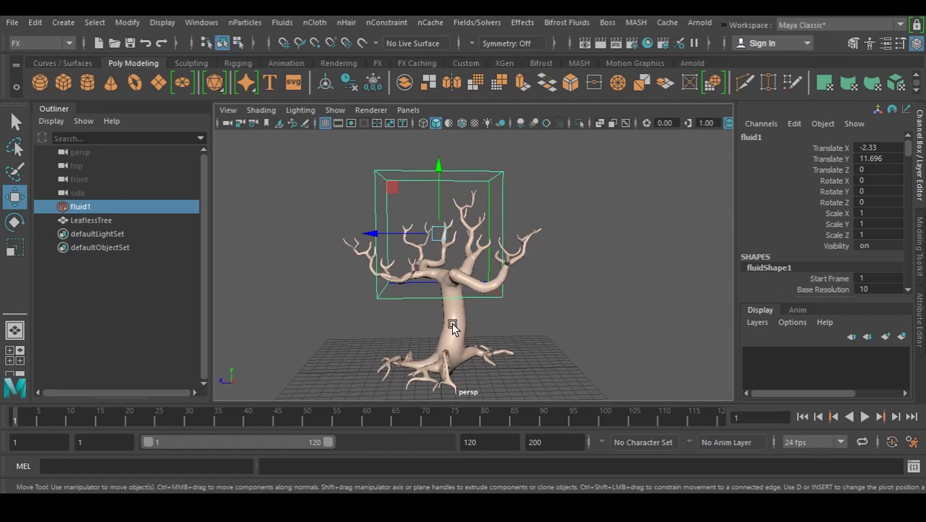
# Scale the leafless tree down slightly further, to about 0.028 on all axes.
pyautogui.click(452, 326)
pyautogui.press('r')
pyautogui.keyDown('alt'); pyautogui.moveTo(478, 377); pyautogui.dragTo(552, 348); pyautogui.keyUp('alt')
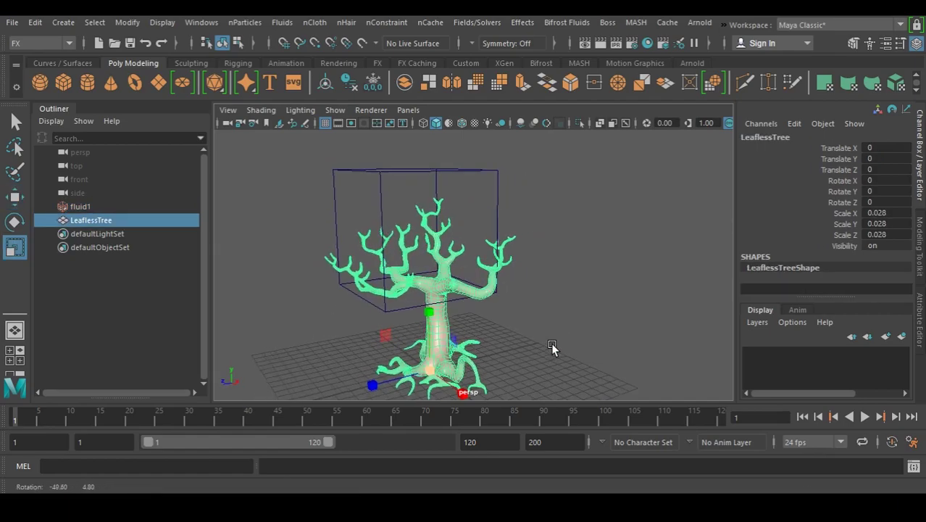
# Shift the fluid container along X to about -1.924 to align it with the tree's crown.
pyautogui.click(473, 162)
pyautogui.keyDown('alt'); pyautogui.moveTo(473, 162); pyautogui.dragTo(634, 271); pyautogui.keyUp('alt')
pyautogui.press('w')
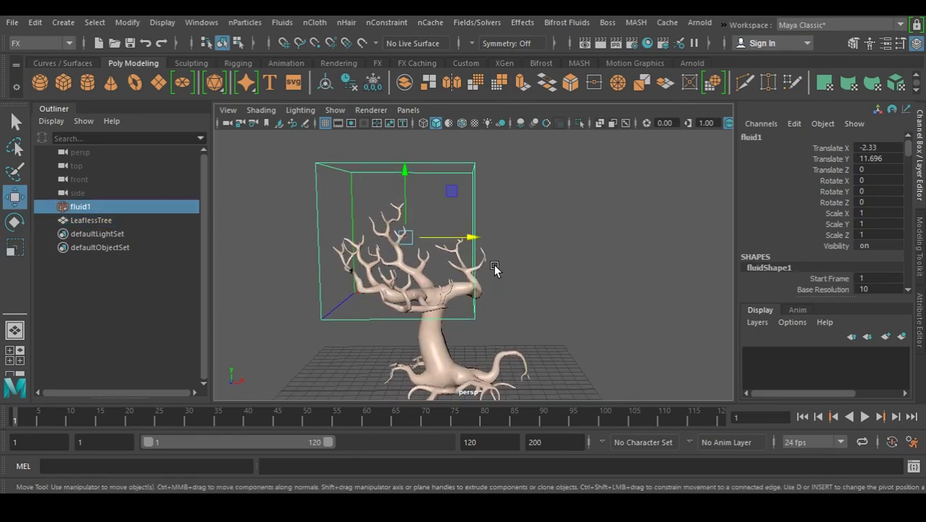
pyautogui.moveTo(493, 264); pyautogui.dragTo(514, 263, button='middle')
pyautogui.keyDown('alt'); pyautogui.moveTo(514, 264); pyautogui.dragTo(406, 293); pyautogui.keyUp('alt')
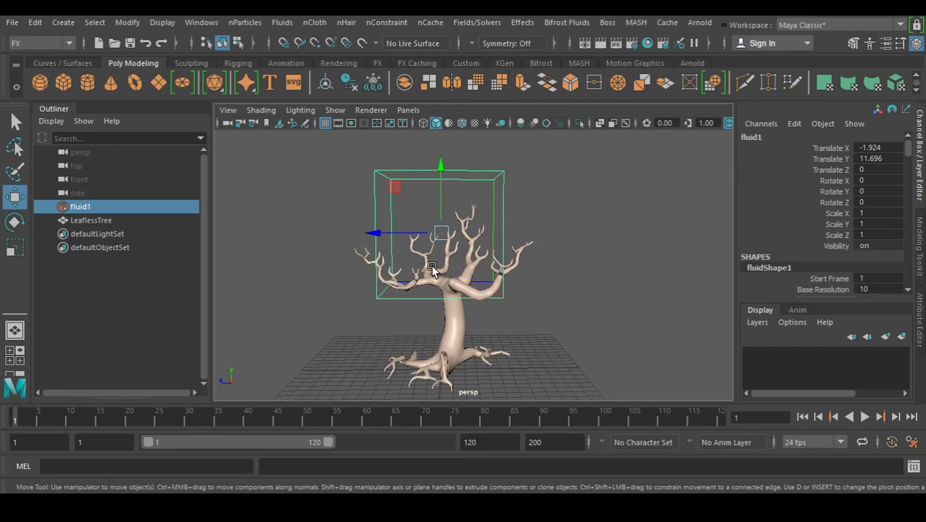
pyautogui.keyDown('alt'); pyautogui.moveTo(461, 330); pyautogui.dragTo(444, 314, button='middle'); pyautogui.keyUp('alt')
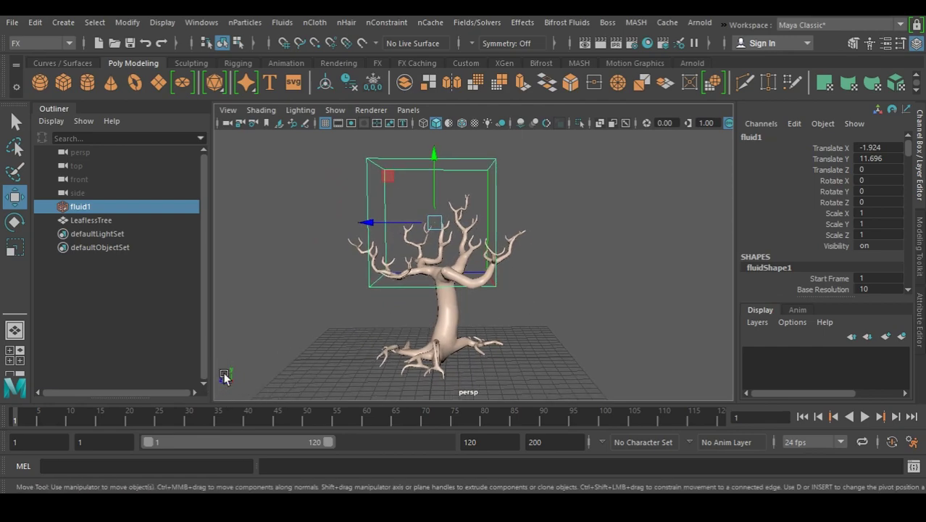
# Create a new perspective camera, display its resolution gate and frame the tree and fluid container from a low angle.
pyautogui.click(409, 110)
pyautogui.moveTo(446, 126)
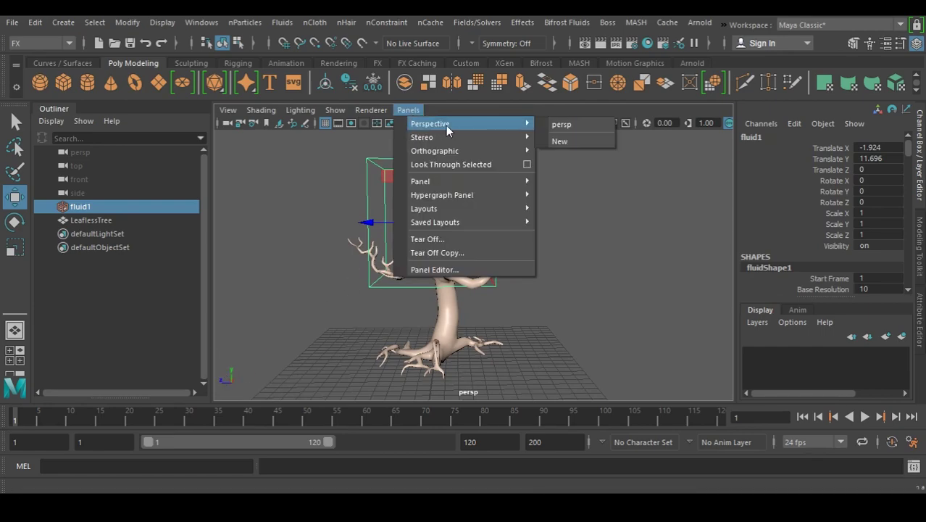
pyautogui.click(566, 139)
pyautogui.keyDown('alt'); pyautogui.moveTo(447, 287); pyautogui.dragTo(413, 319, button='middle'); pyautogui.keyUp('alt')
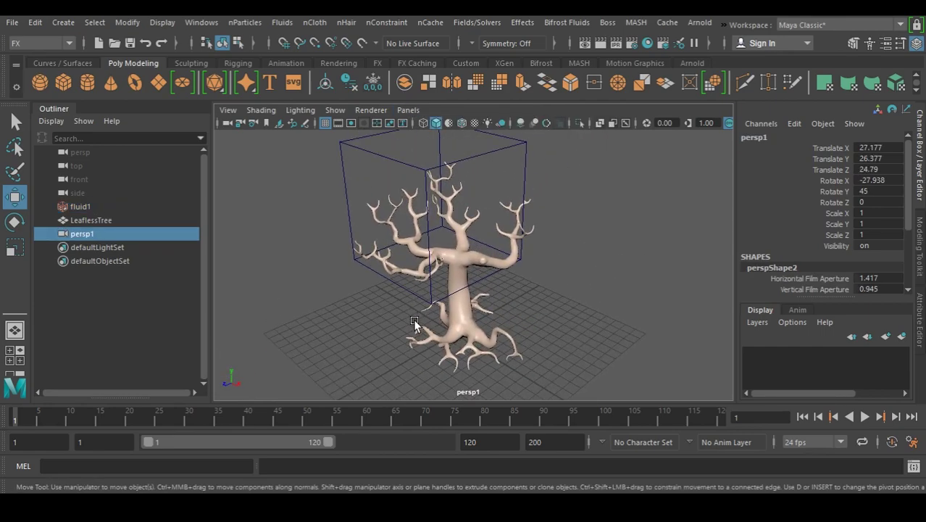
pyautogui.click(353, 124)
pyautogui.keyDown('alt'); pyautogui.moveTo(416, 218); pyautogui.dragTo(368, 161); pyautogui.keyUp('alt')
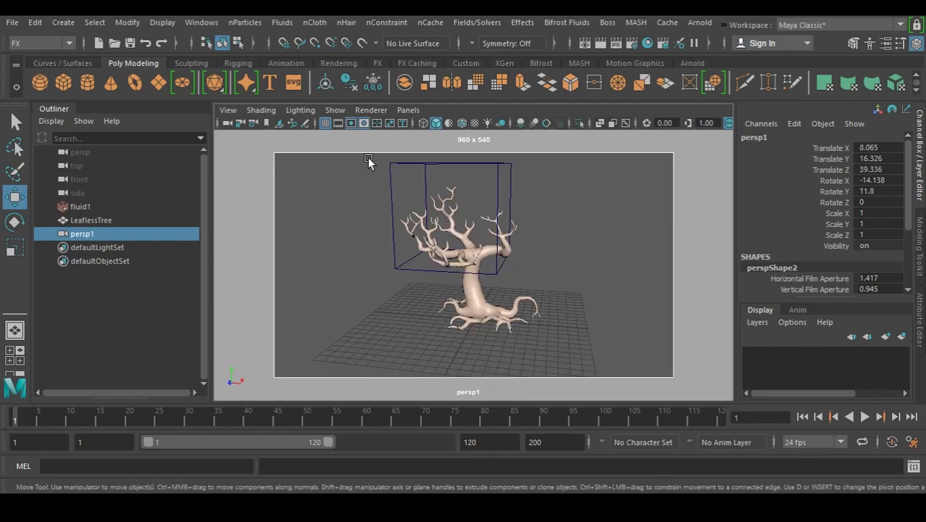
pyautogui.keyDown('alt'); pyautogui.moveTo(411, 331); pyautogui.dragTo(380, 344); pyautogui.keyUp('alt')
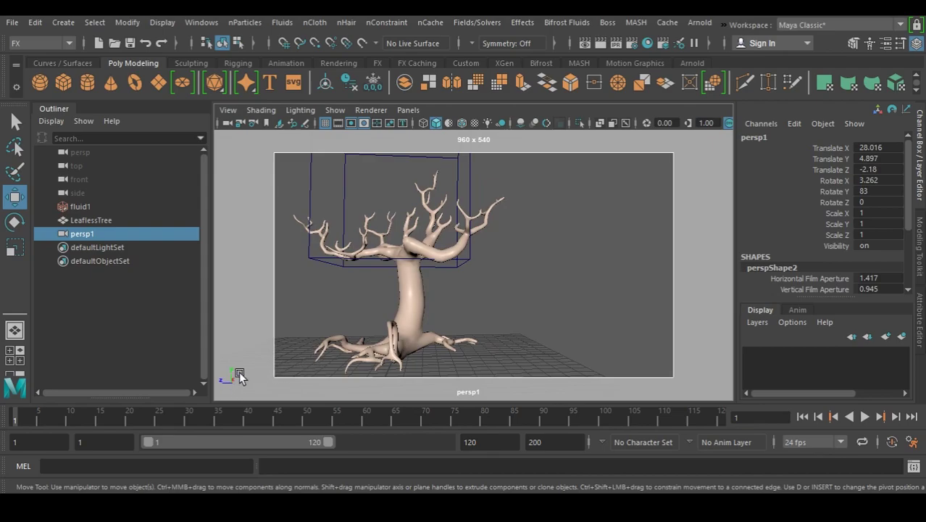
# Rotate the leafless tree about the Y axis to about -71.226 degrees and check its framing in the new camera.
pyautogui.click(435, 327)
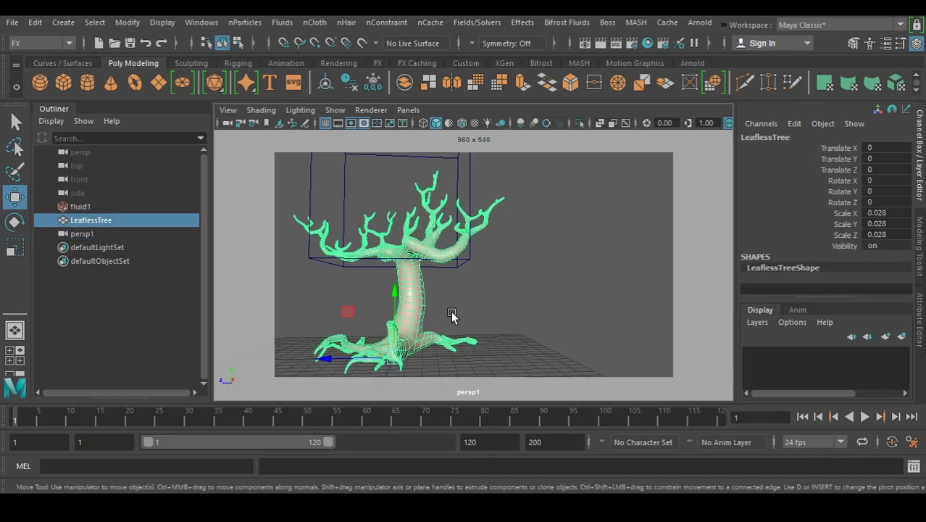
pyautogui.press('e')
pyautogui.moveTo(449, 344); pyautogui.dragTo(404, 321)
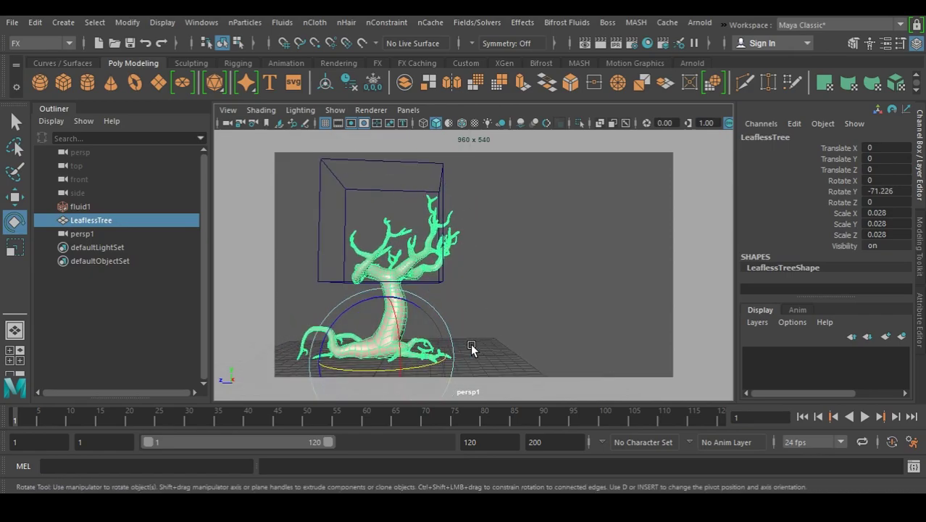
pyautogui.click(508, 320)
pyautogui.keyDown('alt'); pyautogui.moveTo(479, 332); pyautogui.dragTo(480, 336); pyautogui.keyUp('alt')
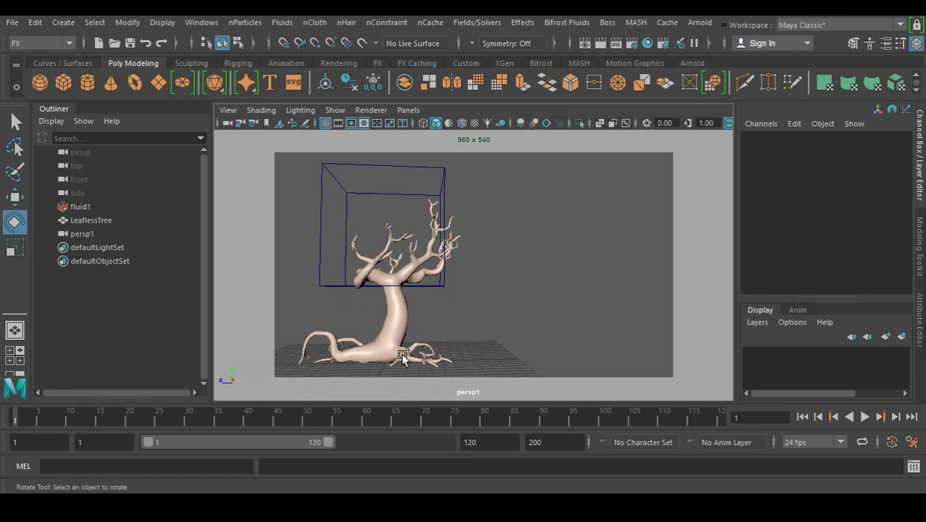
pyautogui.click(399, 320)
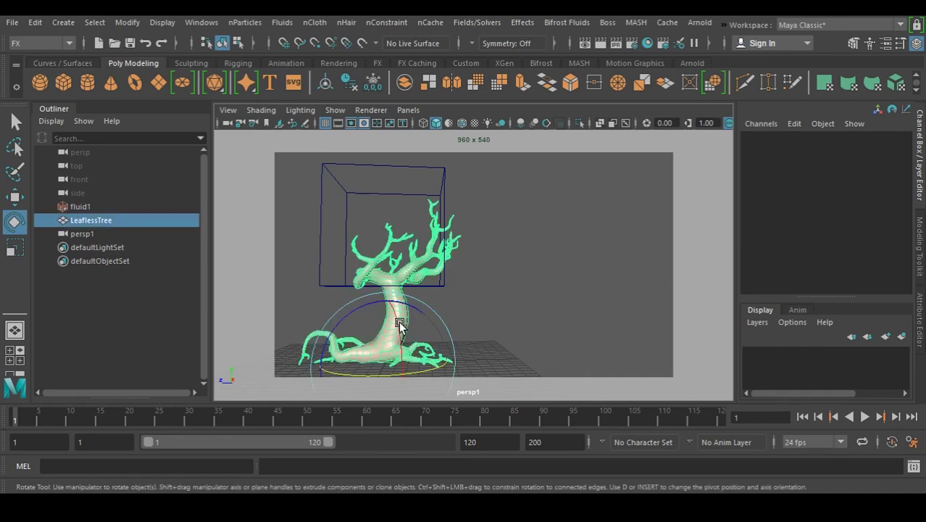
# Shift the fluid container along Z so it sits around the tree's crown in the camera view.
pyautogui.click(443, 204)
pyautogui.press('w')
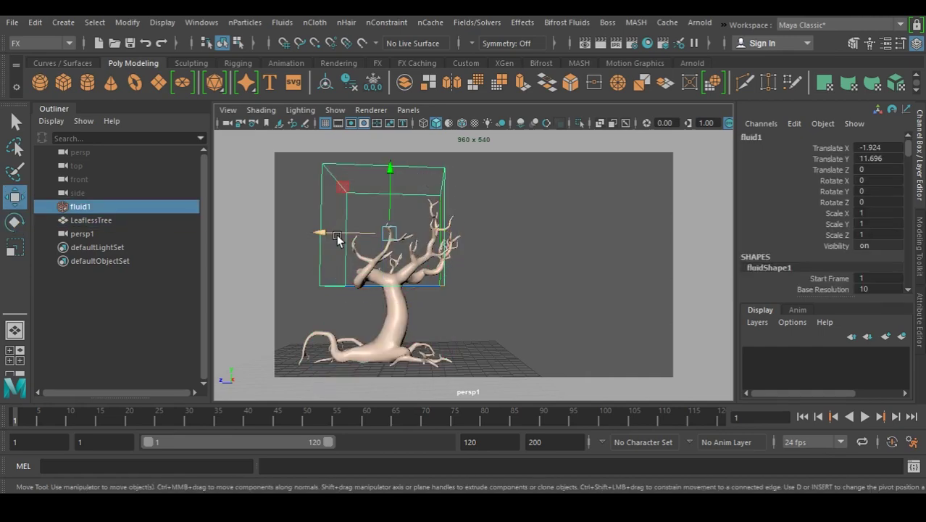
pyautogui.moveTo(326, 232); pyautogui.dragTo(346, 239)
# Freeze the transformations of the leafless tree.
pyautogui.click(395, 328)
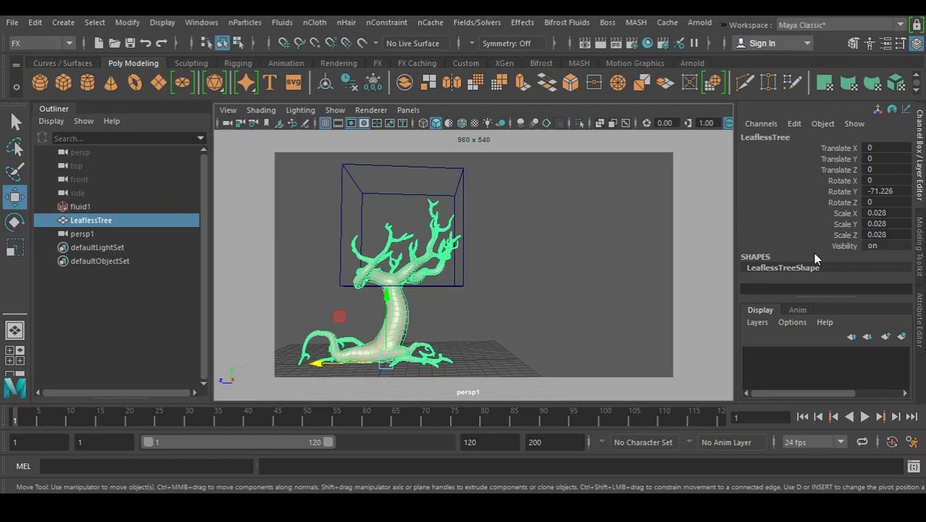
pyautogui.click(127, 23)
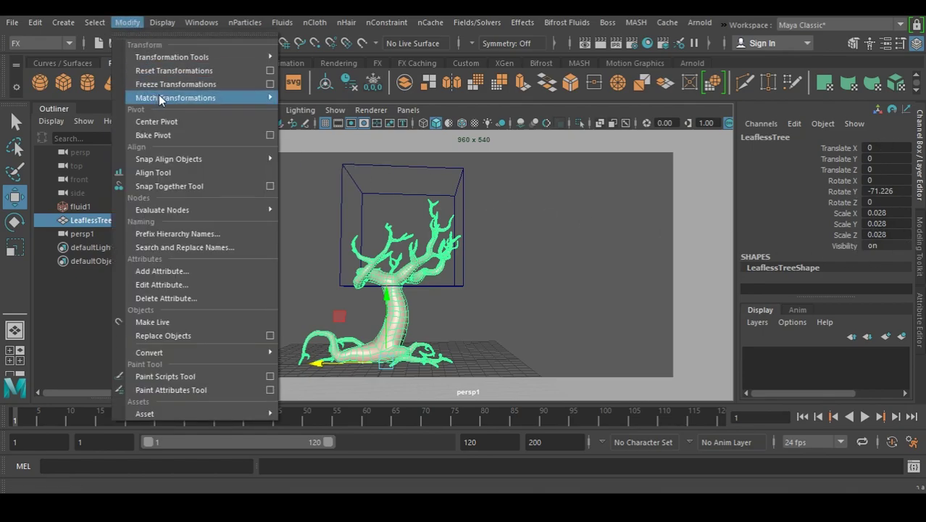
pyautogui.click(237, 86)
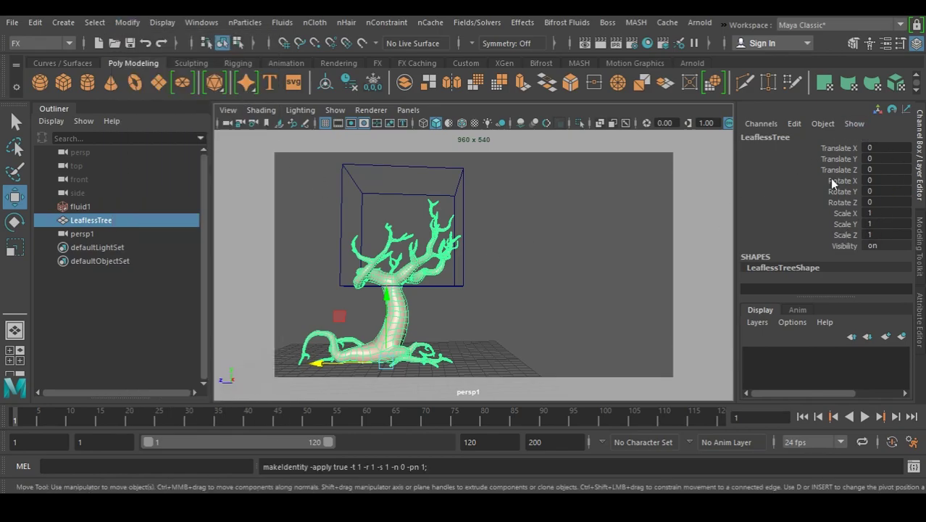
pyautogui.click(554, 272)
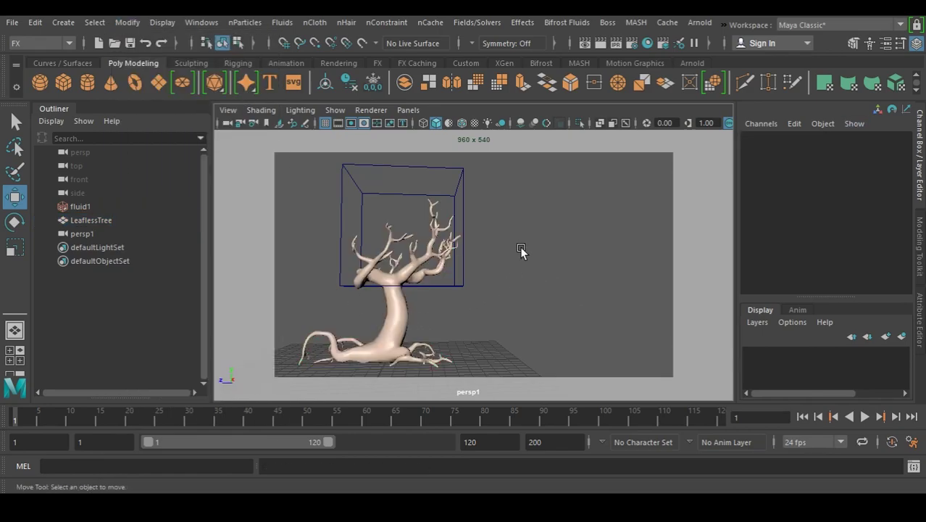
# Duplicate the leafless tree and hide the copy as a backup.
pyautogui.click(399, 312)
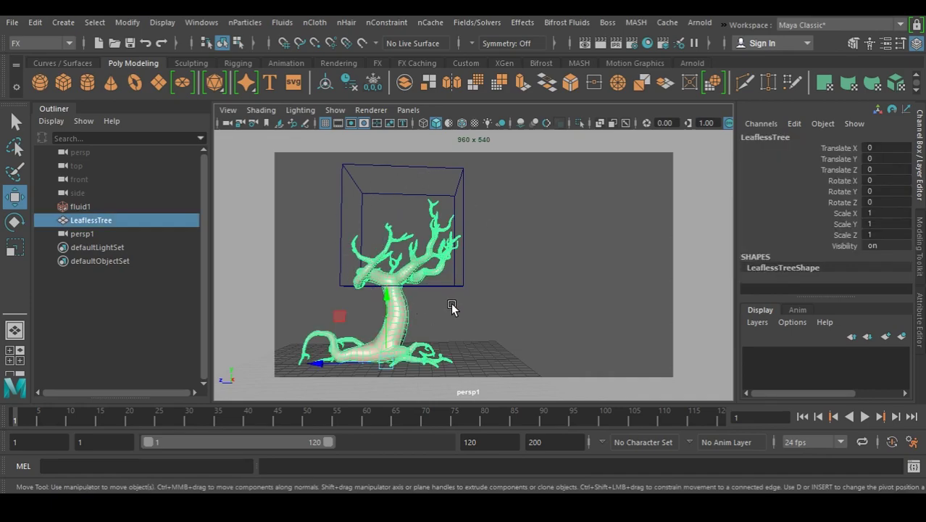
pyautogui.hotkey('ctrl', 'd')
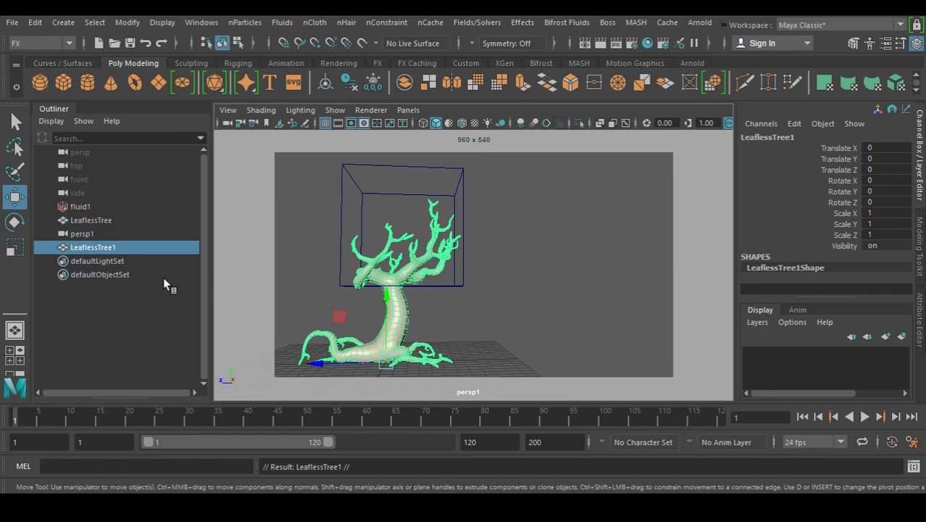
pyautogui.hotkey('ctrl', 'h')
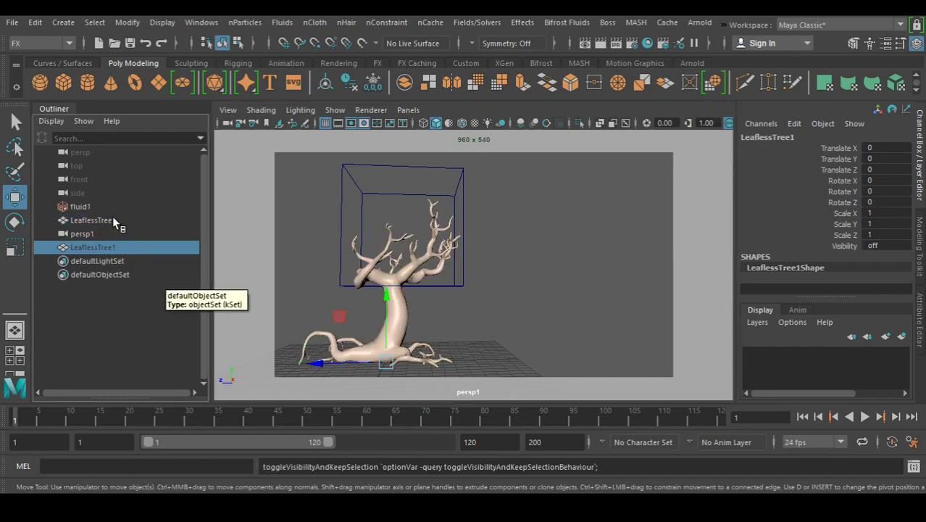
# Delete the faces of the original tree's roots and lower trunk, keeping only the crown, and return to object mode in the persp view.
pyautogui.moveTo(509, 211); pyautogui.dragTo(510, 134, button='right')
pyautogui.moveTo(498, 310); pyautogui.dragTo(218, 388)
pyautogui.moveTo(501, 201); pyautogui.dragTo(510, 143, button='right')
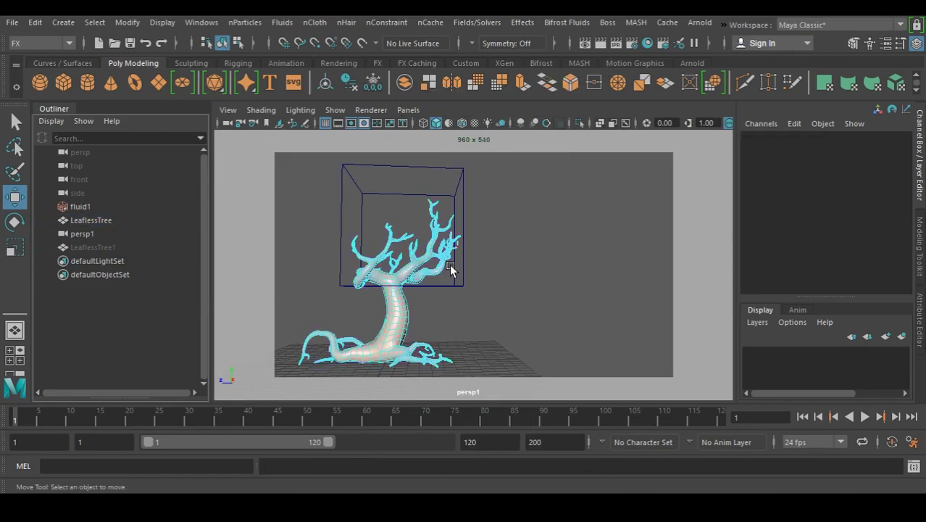
pyautogui.moveTo(513, 299); pyautogui.dragTo(267, 395)
pyautogui.press('Delete')
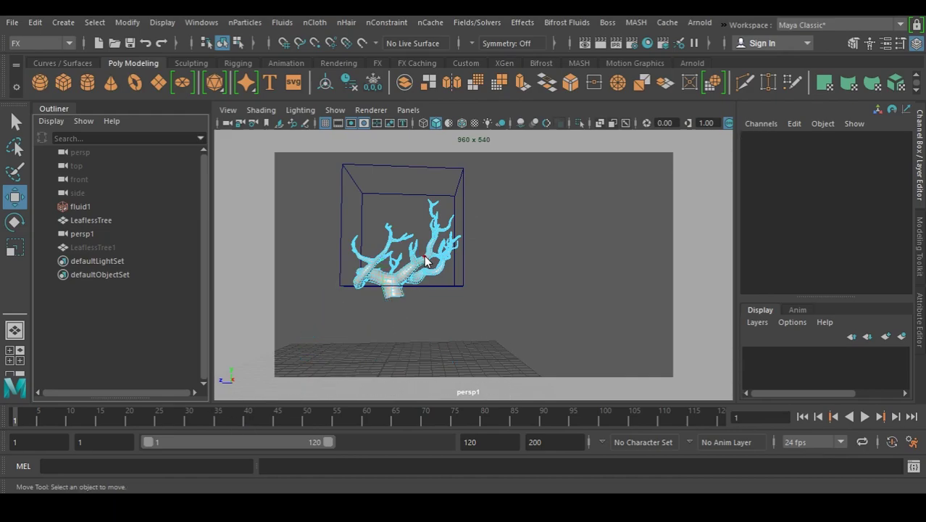
pyautogui.moveTo(425, 120); pyautogui.dragTo(478, 98, button='right')
pyautogui.click(444, 325)
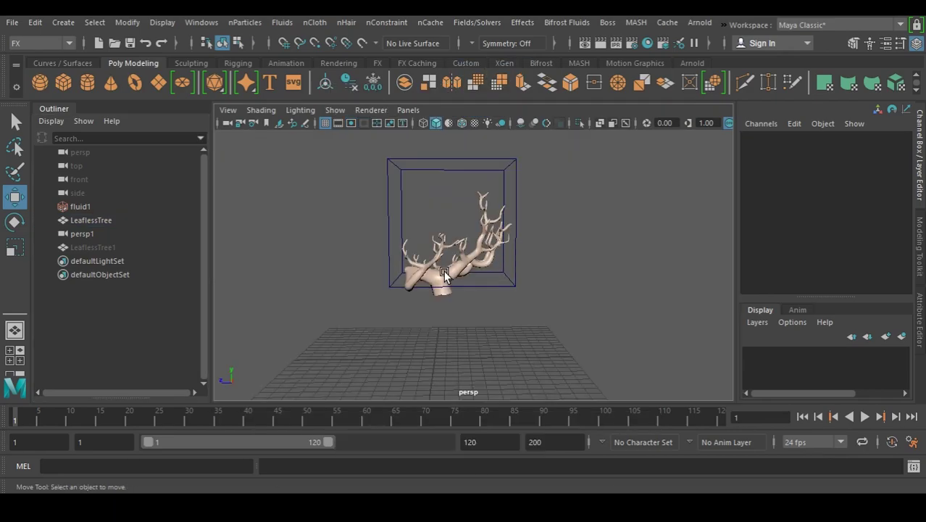
# Examine the remaining branches and their fit inside the fluid container from several angles.
pyautogui.keyDown('alt'); pyautogui.moveTo(444, 274); pyautogui.dragTo(463, 341); pyautogui.keyUp('alt')
pyautogui.scroll(10, 432, 304)
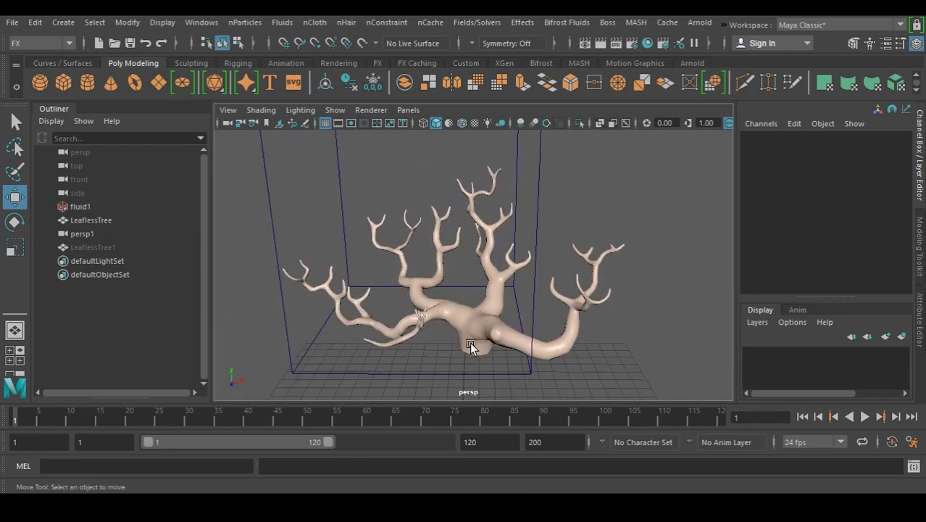
pyautogui.click(449, 373)
pyautogui.moveTo(494, 239); pyautogui.dragTo(424, 291)
pyautogui.click(478, 279)
pyautogui.scroll(8, 435, 246)
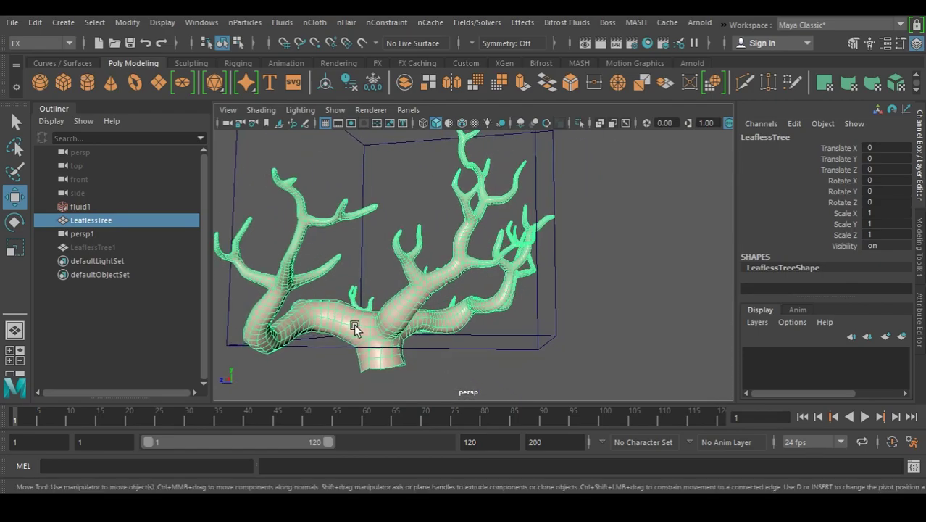
pyautogui.keyDown('alt'); pyautogui.moveTo(354, 327); pyautogui.dragTo(433, 320); pyautogui.keyUp('alt')
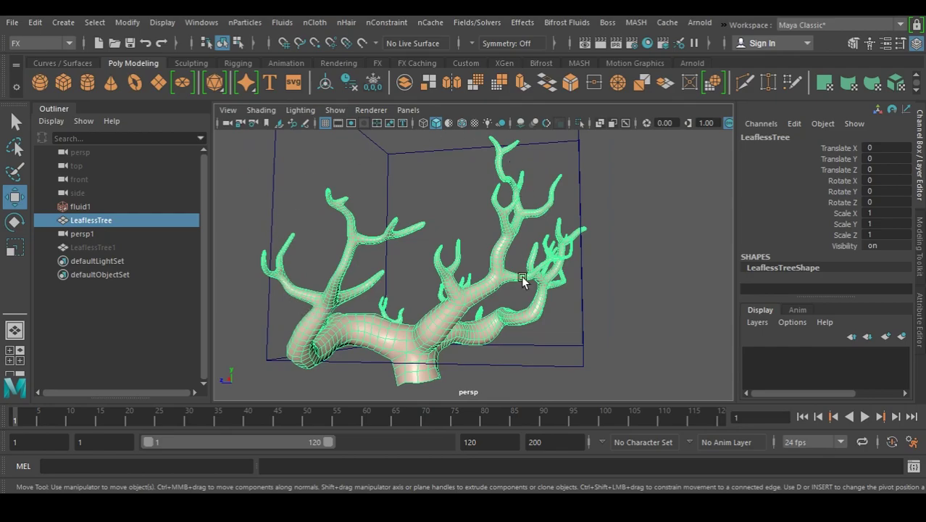
pyautogui.moveTo(509, 303)
pyautogui.keyDown('alt'); pyautogui.mouseDown()
pyautogui.moveTo(420, 287)
pyautogui.moveTo(525, 304)
pyautogui.mouseUp(); pyautogui.keyUp('alt')
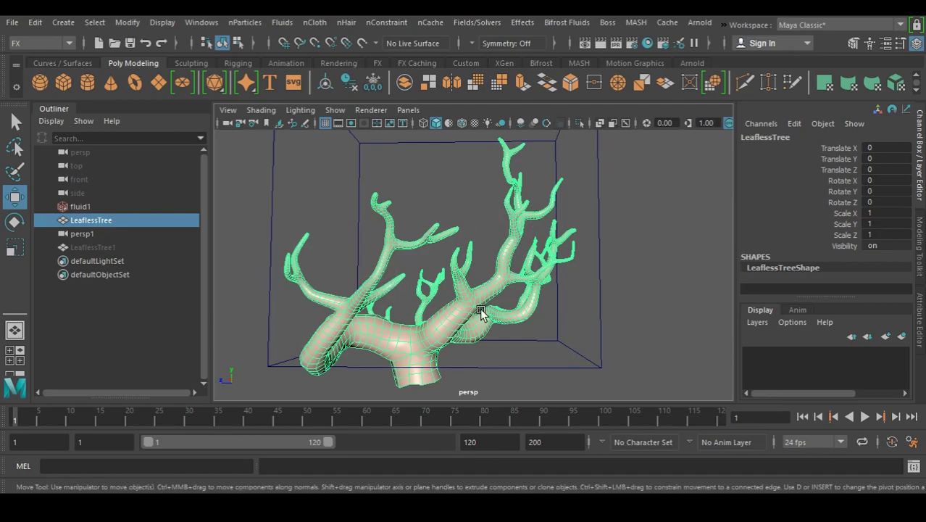
pyautogui.keyDown('alt'); pyautogui.moveTo(485, 317); pyautogui.dragTo(421, 289); pyautogui.keyUp('alt')
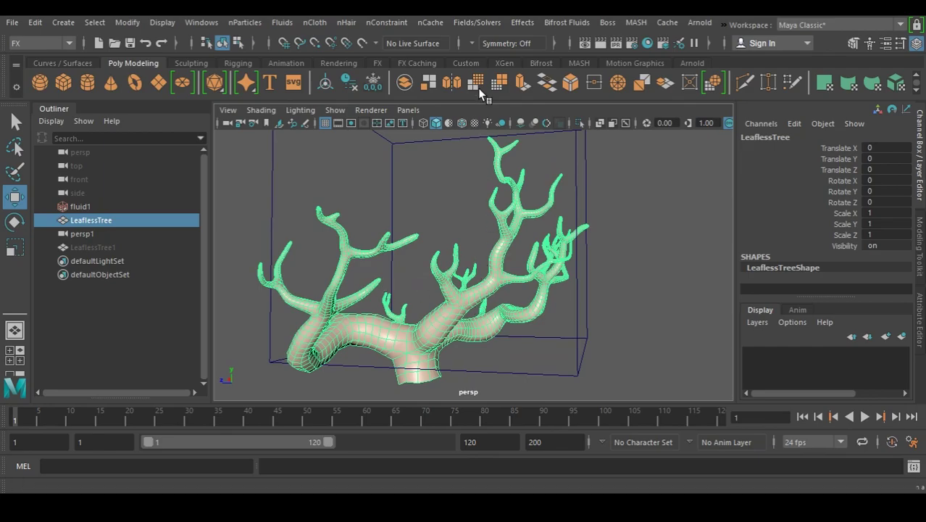
# Switch to the Modeling menu set and inspect the trimmed tree's UV layout in the UV Editor.
pyautogui.click(62, 45)
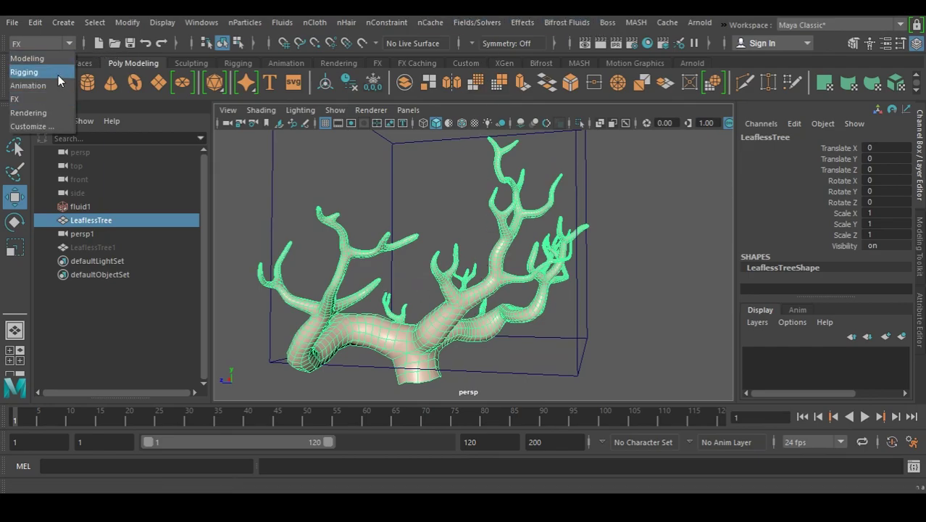
pyautogui.click(58, 58)
pyautogui.click(520, 22)
pyautogui.click(536, 44)
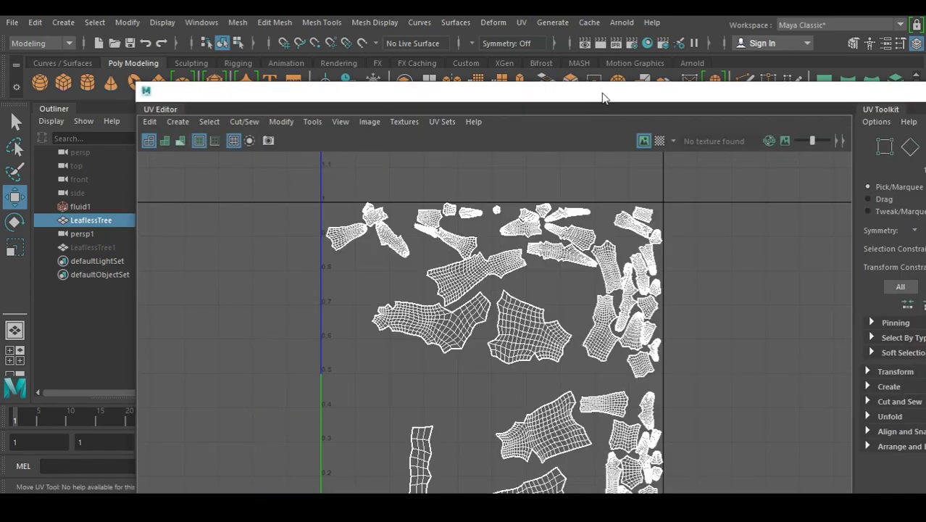
pyautogui.doubleClick(603, 96)
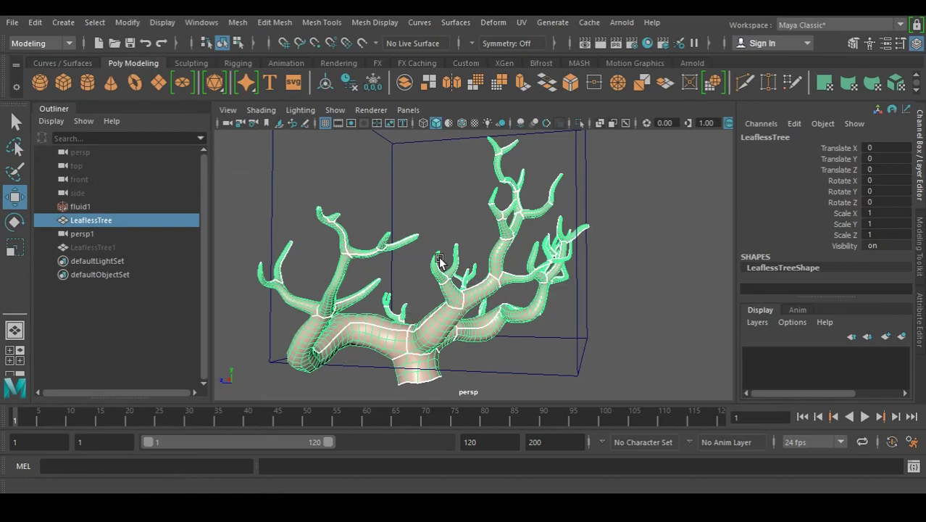
pyautogui.click(627, 287)
pyautogui.keyDown('alt'); pyautogui.moveTo(410, 321); pyautogui.dragTo(451, 352); pyautogui.keyUp('alt')
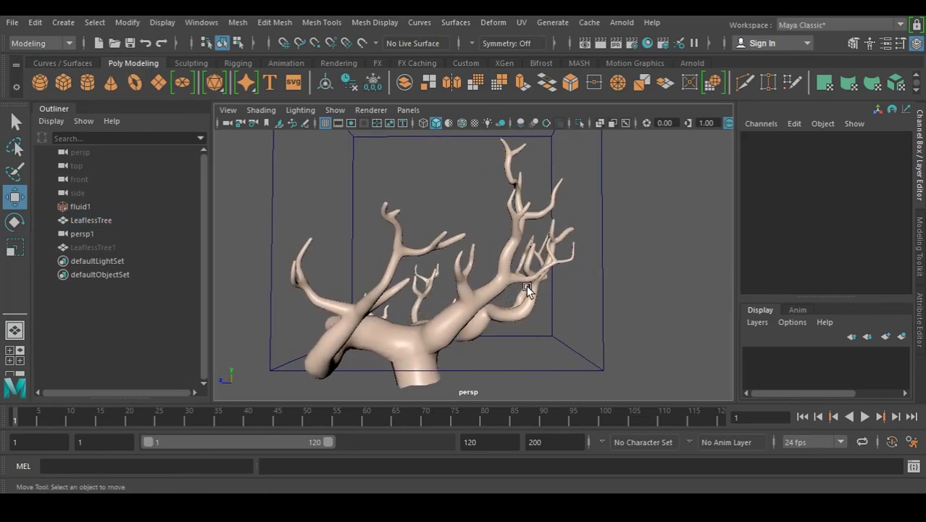
pyautogui.keyDown('alt'); pyautogui.moveTo(541, 294); pyautogui.dragTo(495, 276); pyautogui.keyUp('alt')
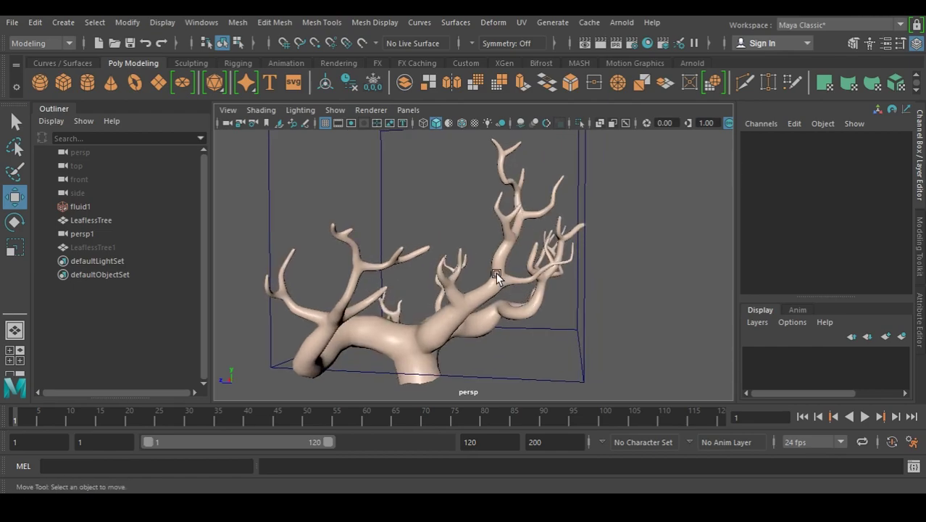
# Check the trimmed tree's current material and assign a new Blinn material to it.
pyautogui.click(510, 214)
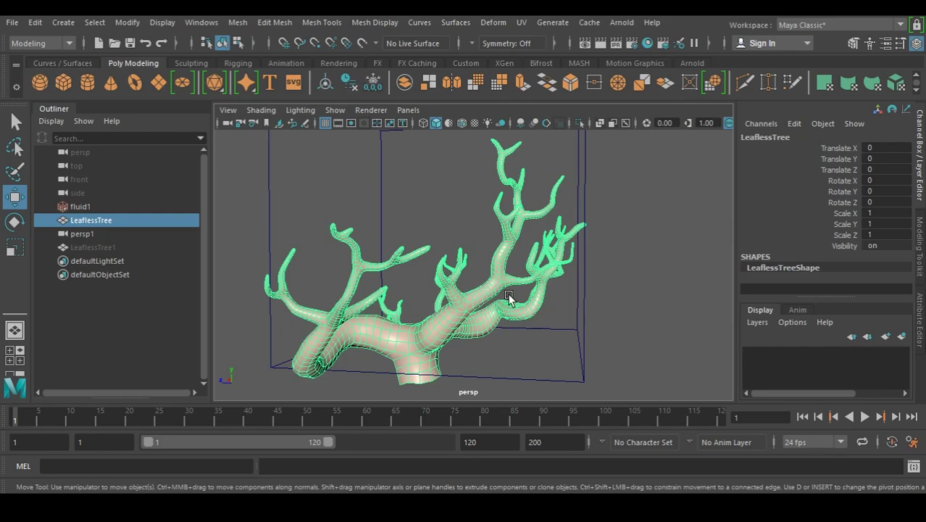
pyautogui.click(920, 337)
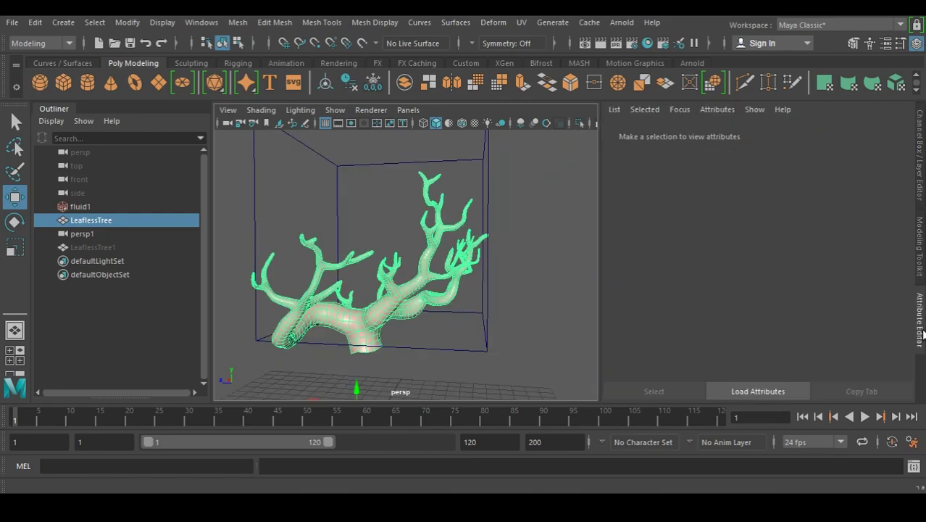
pyautogui.click(763, 135)
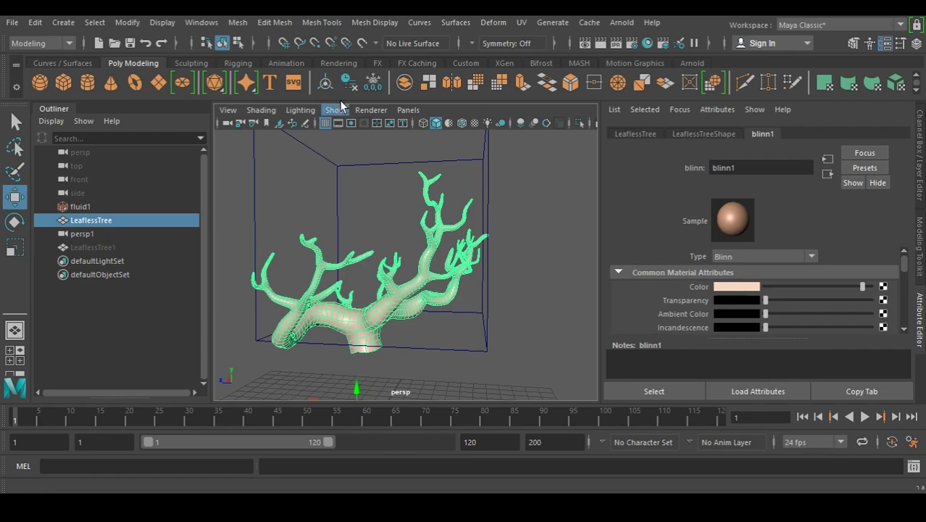
pyautogui.click(338, 63)
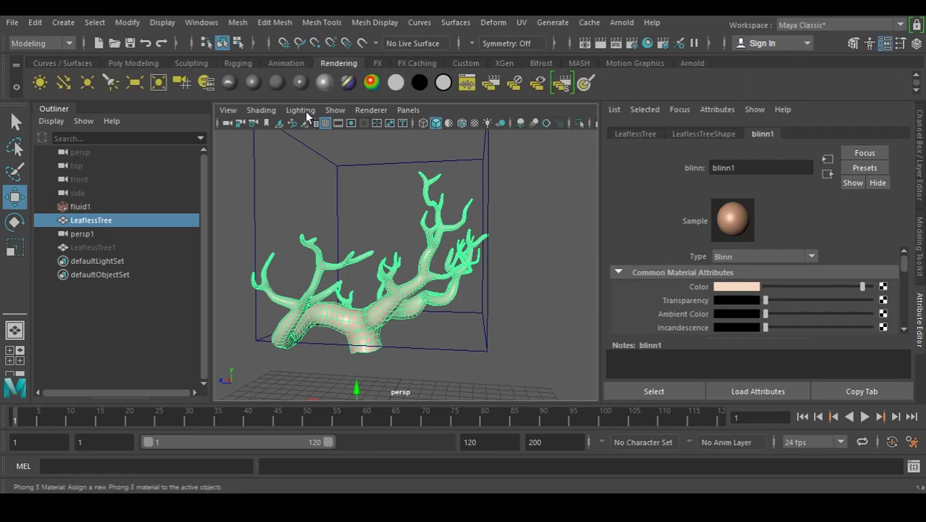
pyautogui.click(253, 82)
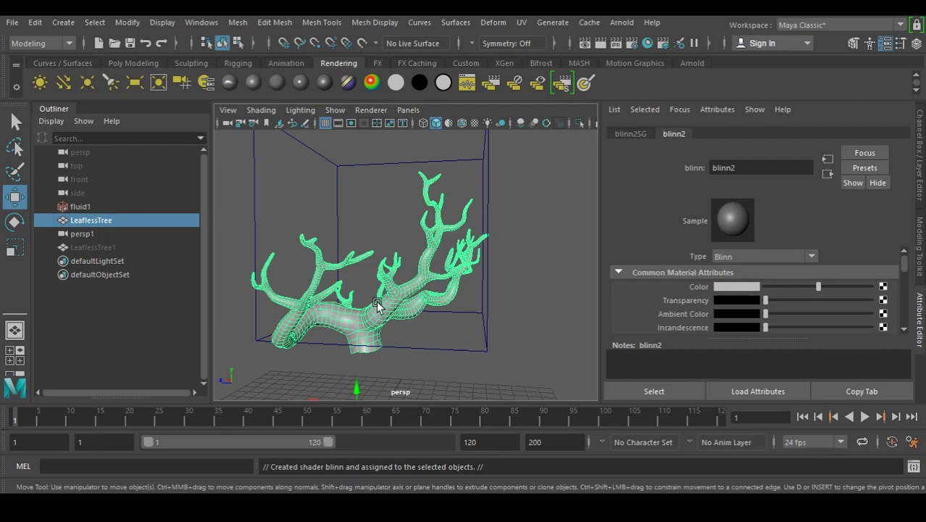
# Map a 2D Noise texture to the new Blinn's color and set the noise amplitude to 4.
pyautogui.click(882, 287)
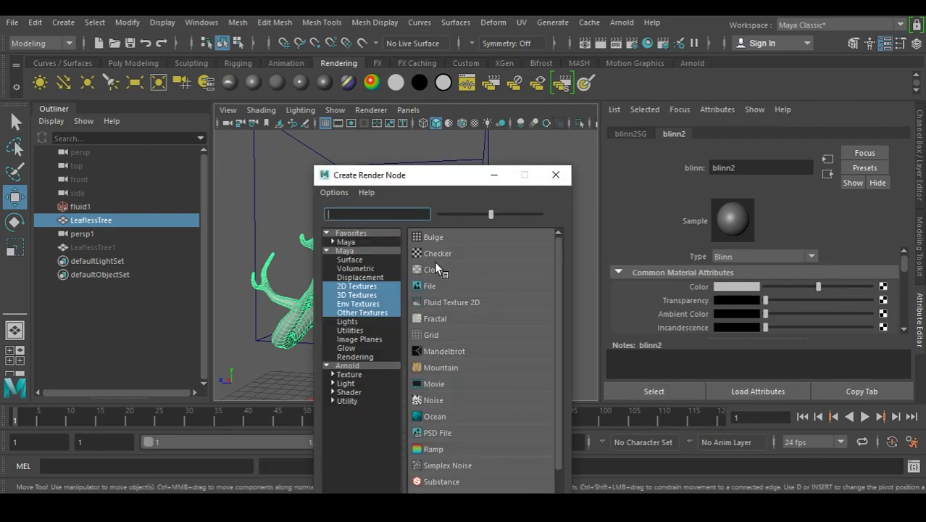
pyautogui.click(454, 399)
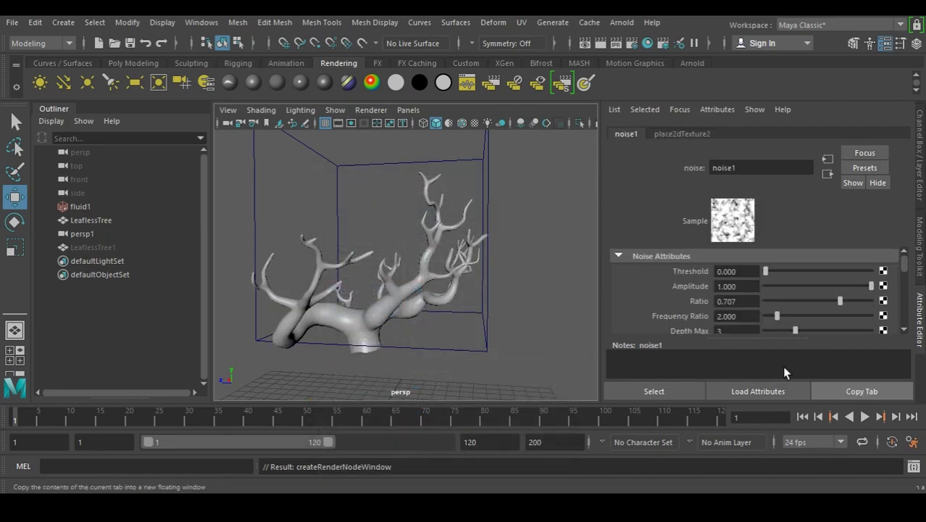
pyautogui.click(862, 392)
pyautogui.click(651, 212)
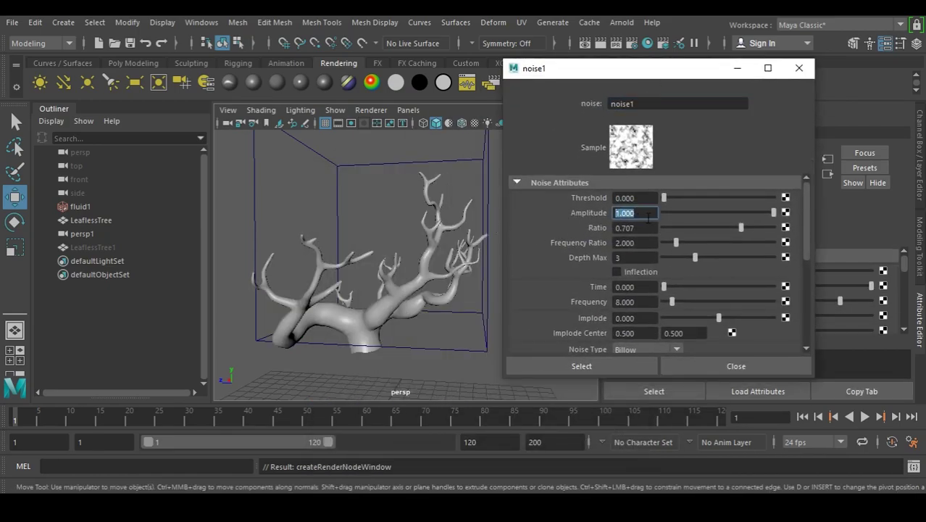
pyautogui.press('Return')
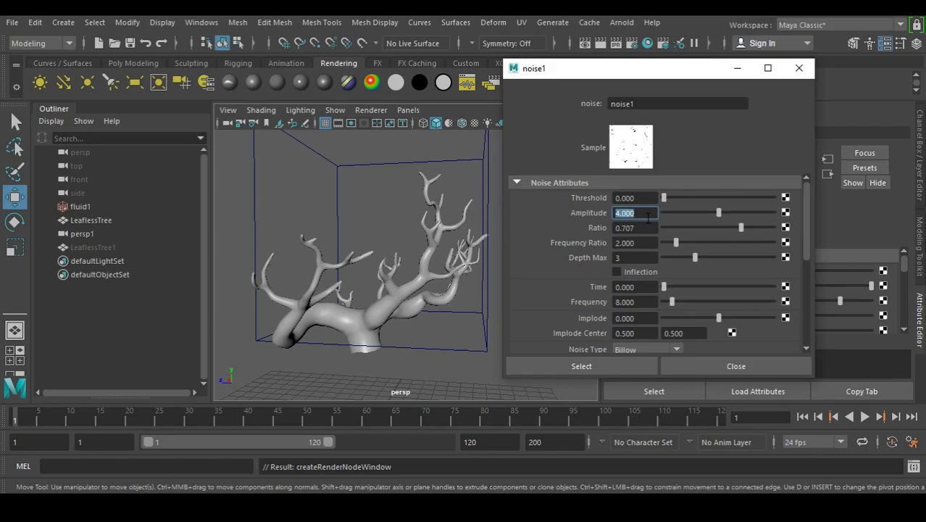
# Create the expression "noise1.time = time*2" on the noise texture's Time attribute.
pyautogui.rightClick(640, 288)
pyautogui.click(695, 300)
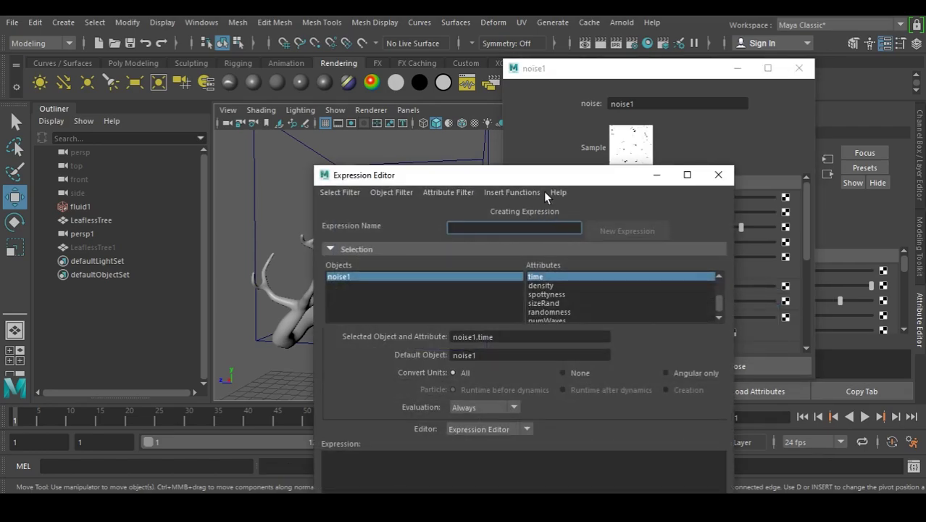
pyautogui.moveTo(542, 174); pyautogui.dragTo(523, 81)
pyautogui.tripleClick(466, 243)
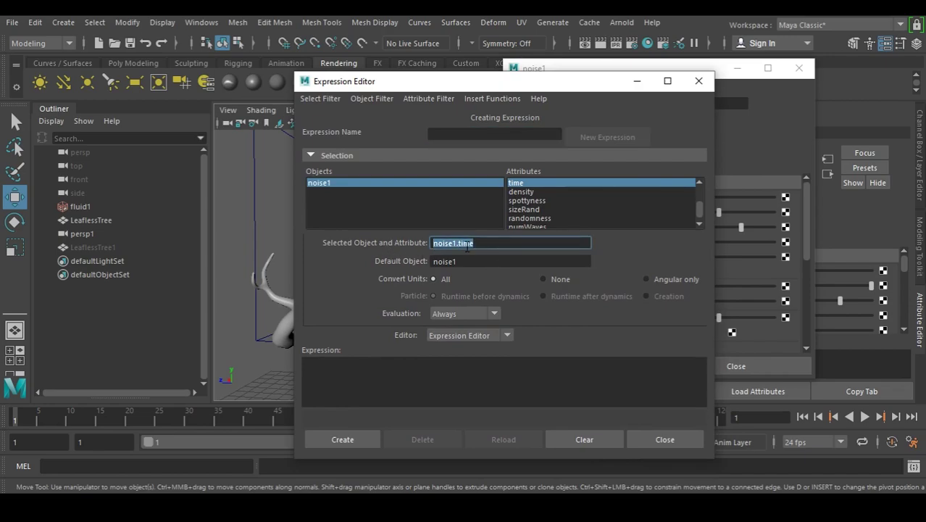
pyautogui.moveTo(468, 248); pyautogui.dragTo(410, 329)
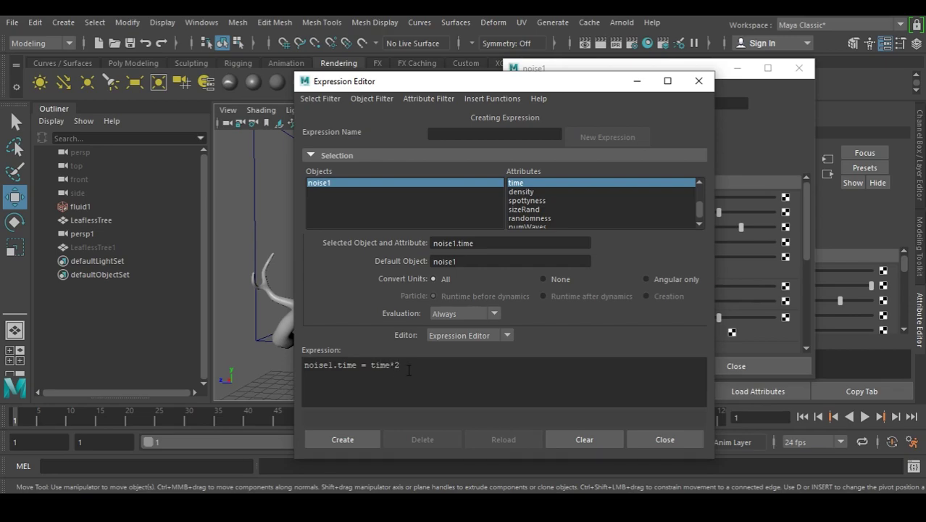
pyautogui.click(358, 437)
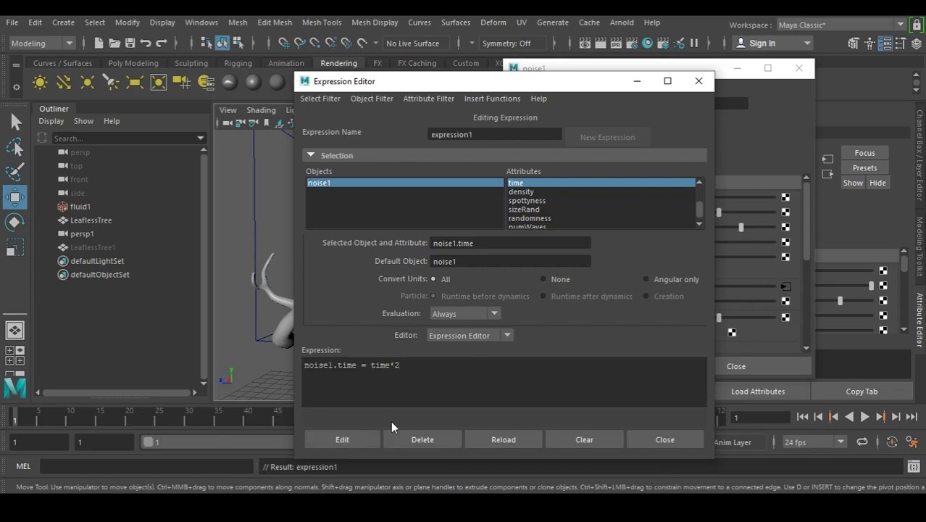
pyautogui.click(492, 98)
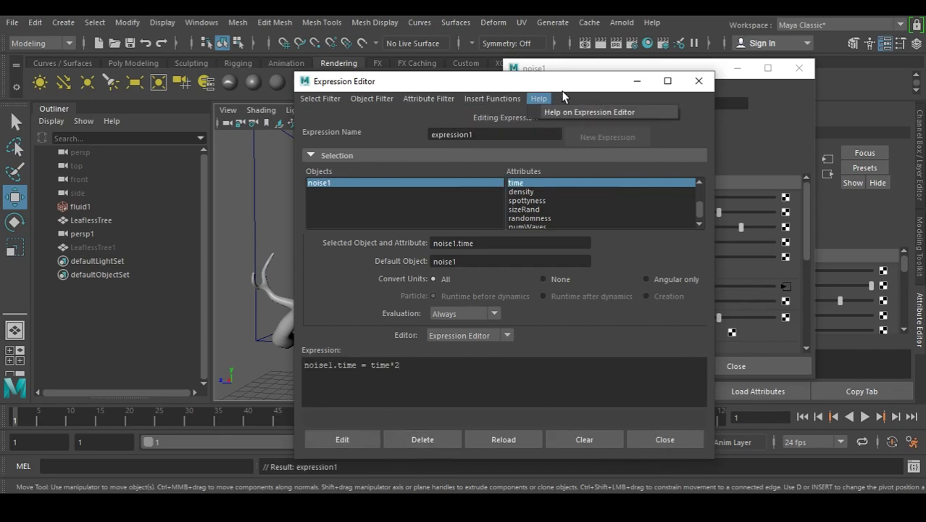
# Close the Expression Editor and set the noise texture's Noise Type to Perlin Noise.
pyautogui.click(583, 85)
pyautogui.moveTo(595, 89); pyautogui.dragTo(352, 78)
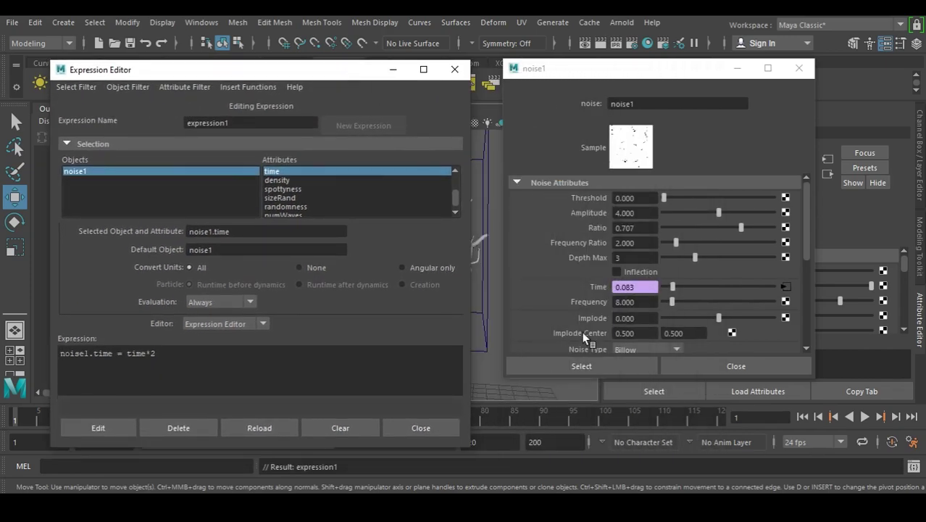
pyautogui.click(423, 426)
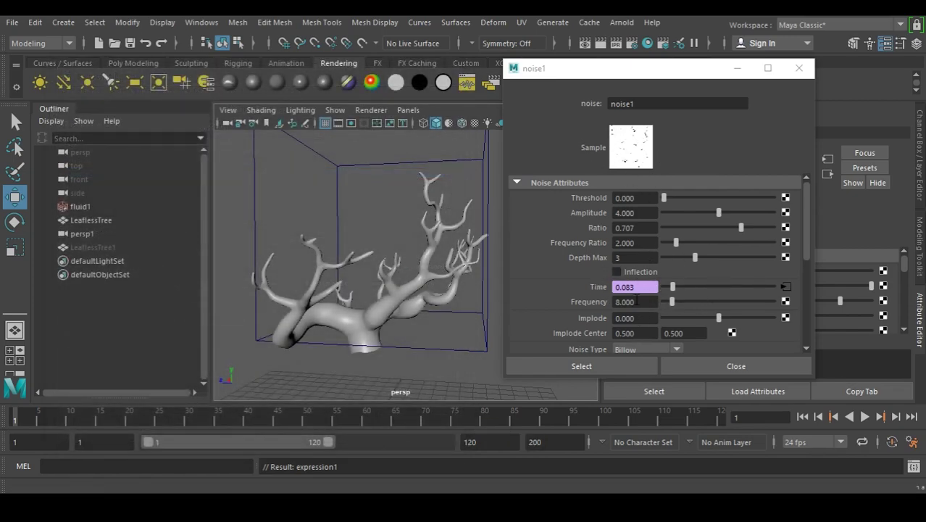
pyautogui.scroll(-2, 636, 302)
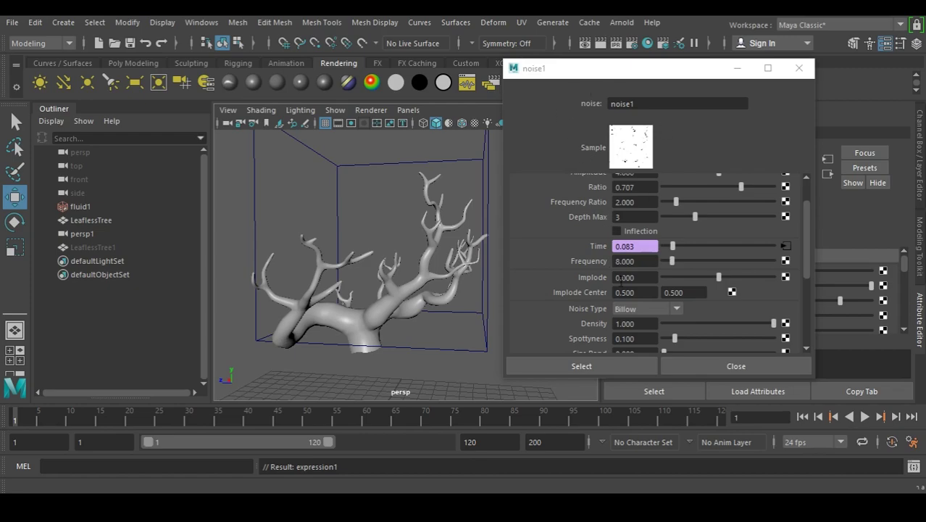
pyautogui.click(641, 309)
pyautogui.click(651, 323)
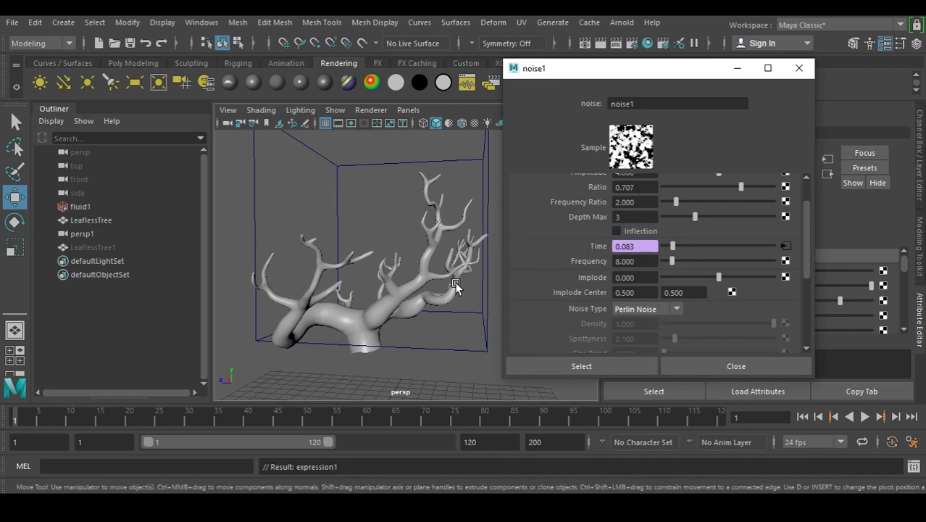
# Turn on textured display in the viewport and play the animation to check the noise moving over the tree.
pyautogui.keyDown('alt'); pyautogui.moveTo(455, 285); pyautogui.dragTo(405, 317); pyautogui.keyUp('alt')
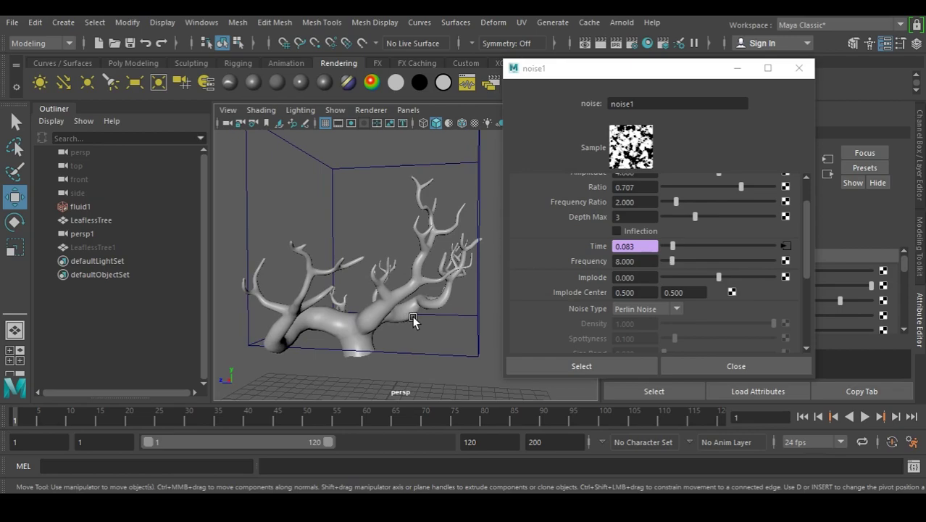
pyautogui.press('6')
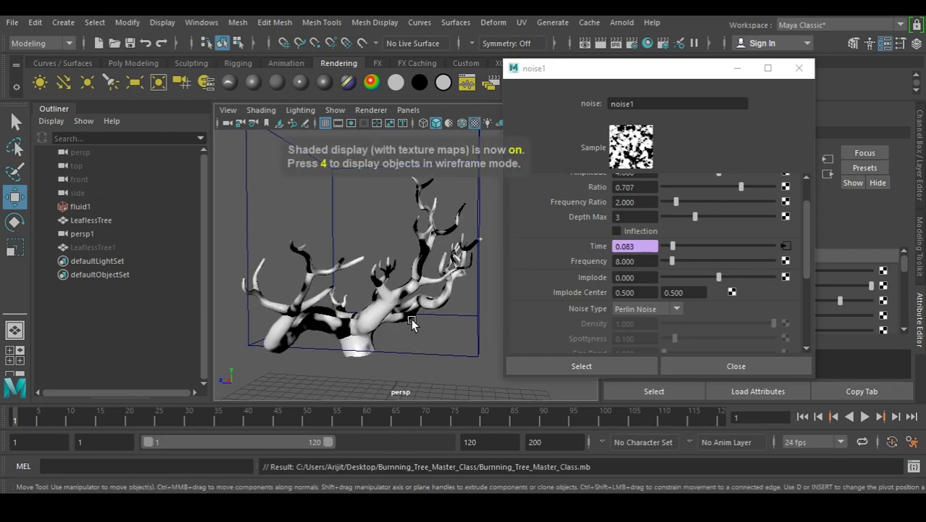
pyautogui.keyDown('alt'); pyautogui.moveTo(418, 336); pyautogui.dragTo(554, 363); pyautogui.keyUp('alt')
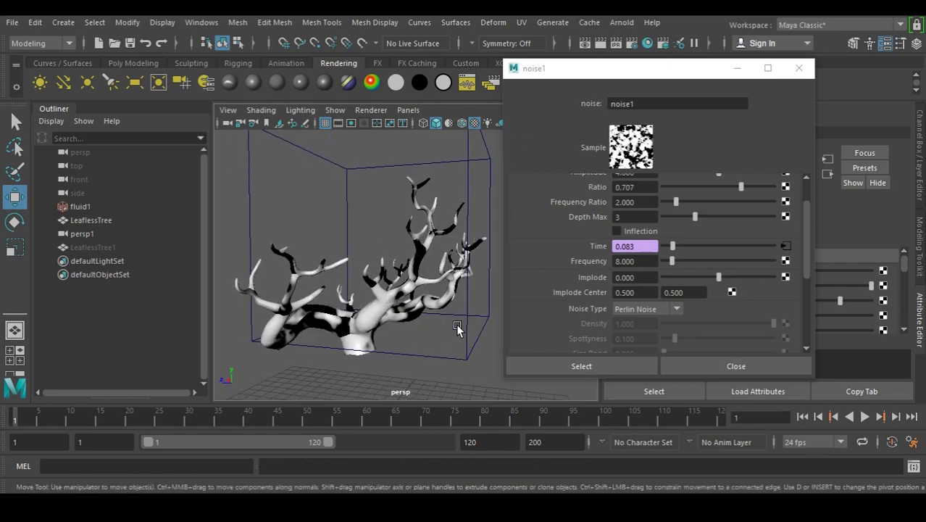
pyautogui.click(865, 416)
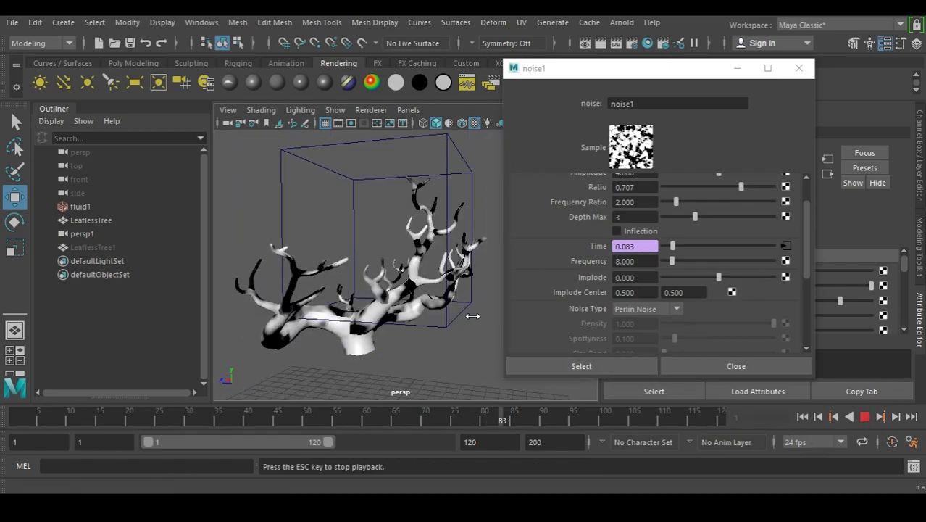
# Set the playback speed to 24 fps x 1 in the Time Slider preferences and save them.
pyautogui.click(911, 441)
pyautogui.click(530, 417)
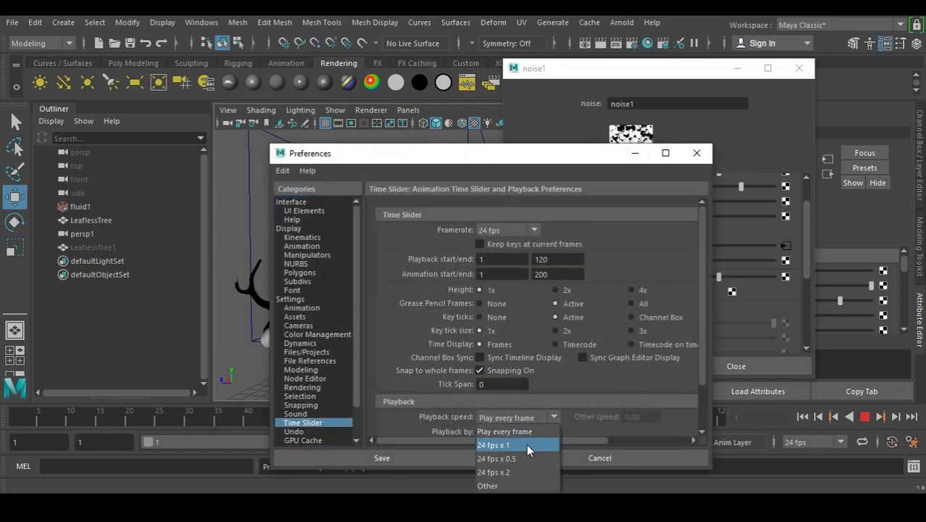
pyautogui.click(525, 445)
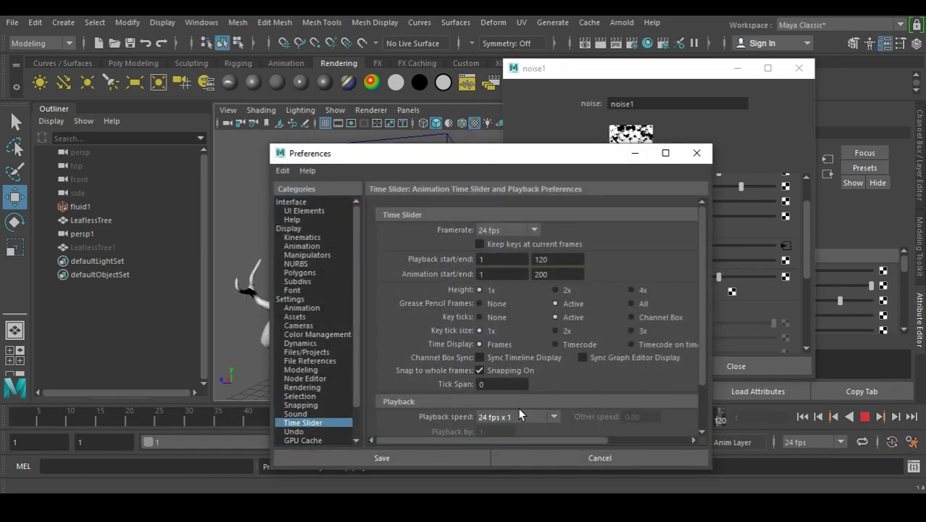
pyautogui.click(384, 457)
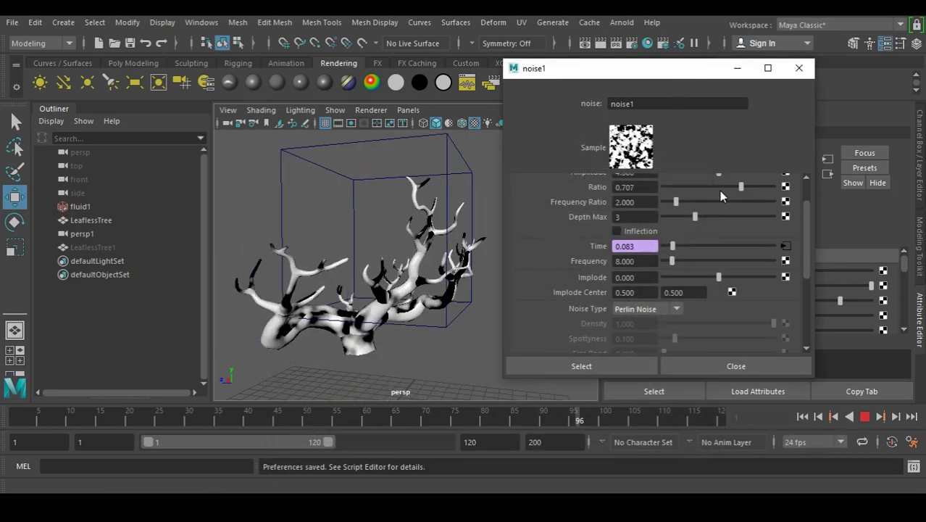
# Stop the playback, inspect the noise pattern on the tree, and return the timeline to frame 1.
pyautogui.moveTo(676, 68); pyautogui.dragTo(716, 37)
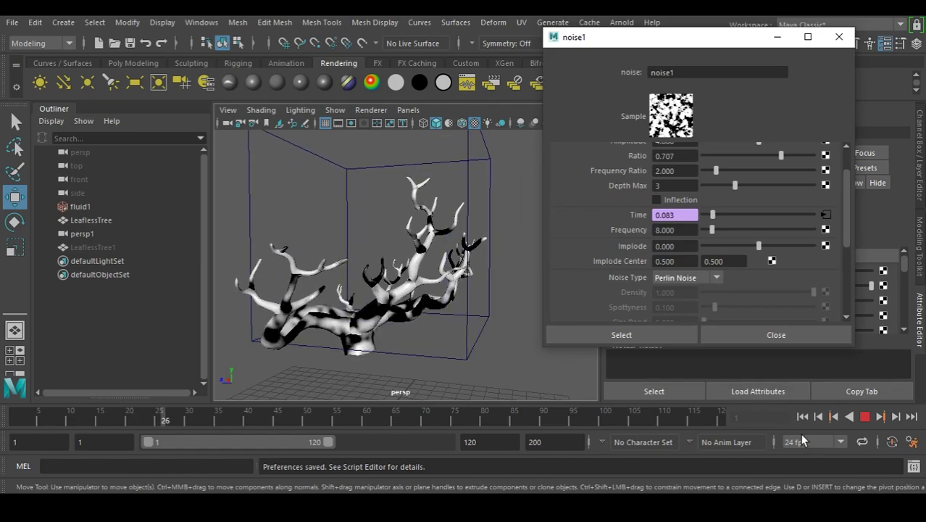
pyautogui.click(863, 416)
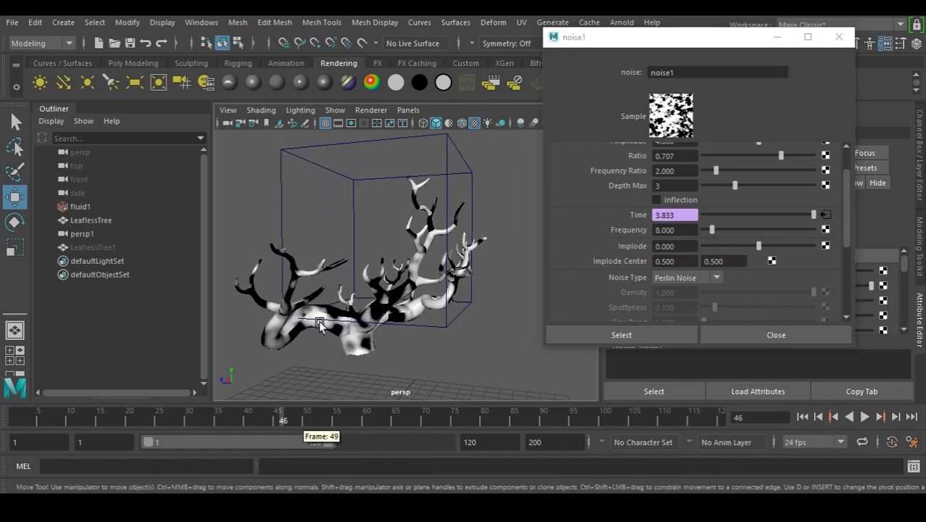
pyautogui.keyDown('alt'); pyautogui.moveTo(389, 334); pyautogui.dragTo(418, 315); pyautogui.keyUp('alt')
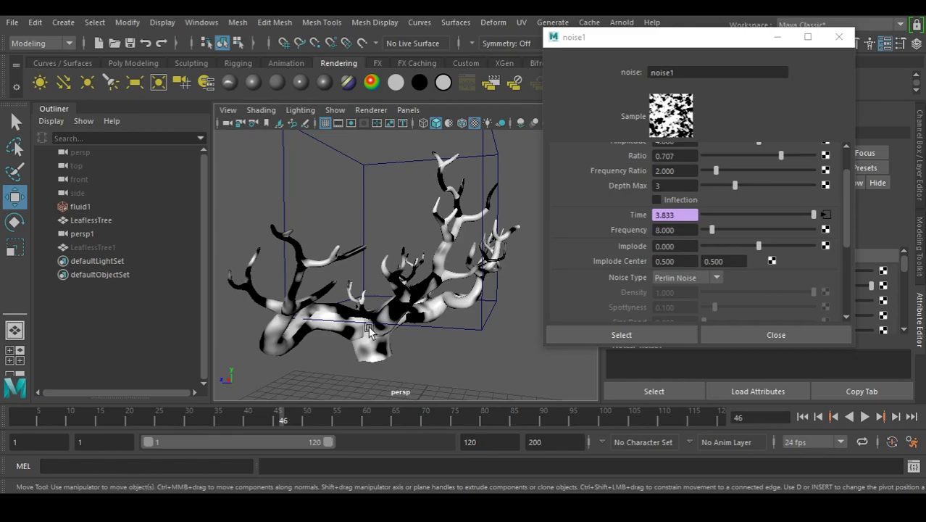
pyautogui.moveTo(283, 416); pyautogui.dragTo(16, 420)
pyautogui.keyDown('alt'); pyautogui.moveTo(435, 342); pyautogui.dragTo(496, 344); pyautogui.keyUp('alt')
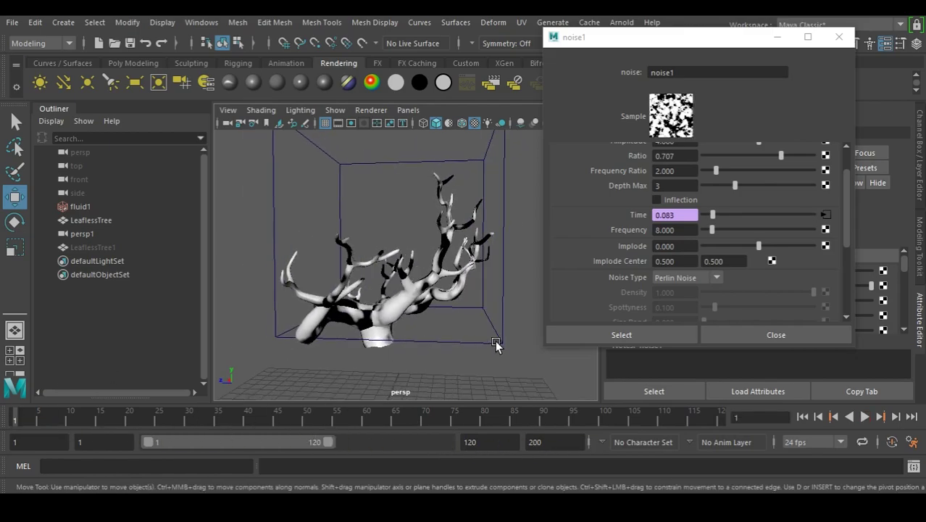
# Copy the noise texture's node name and close its attribute window.
pyautogui.click(695, 73)
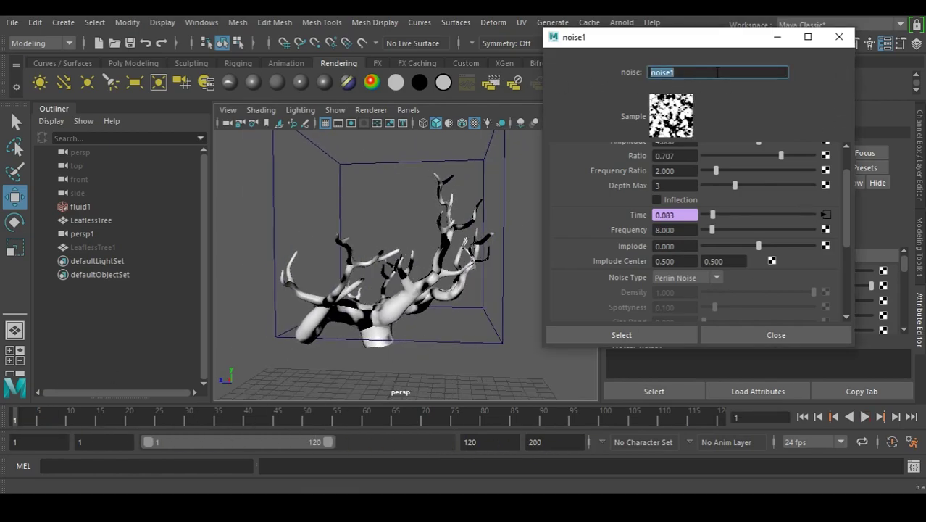
pyautogui.click(838, 37)
pyautogui.click(512, 276)
pyautogui.keyDown('alt'); pyautogui.moveTo(511, 276); pyautogui.dragTo(458, 305); pyautogui.keyUp('alt')
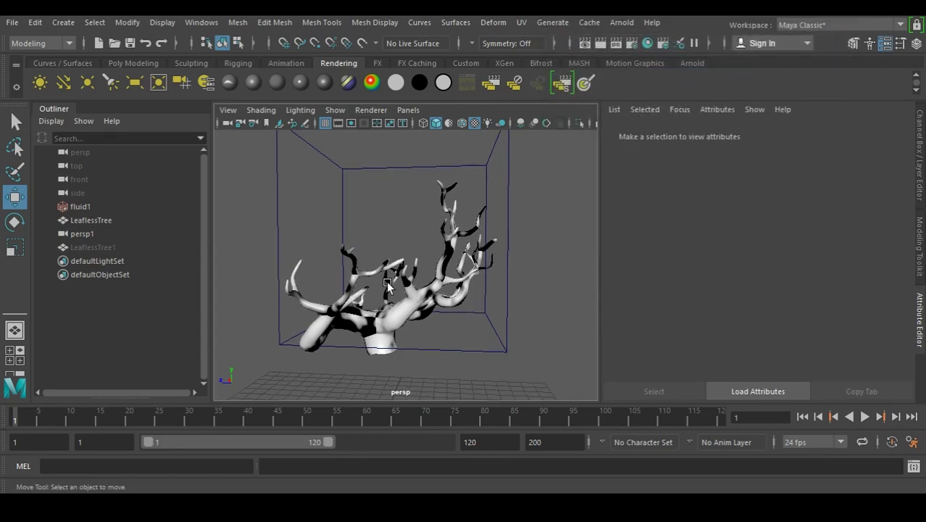
# Make the tree a surface emitter for the fluid container, using Emit from Object with its default settings from the FX menu set.
pyautogui.moveTo(253, 189); pyautogui.dragTo(286, 215)
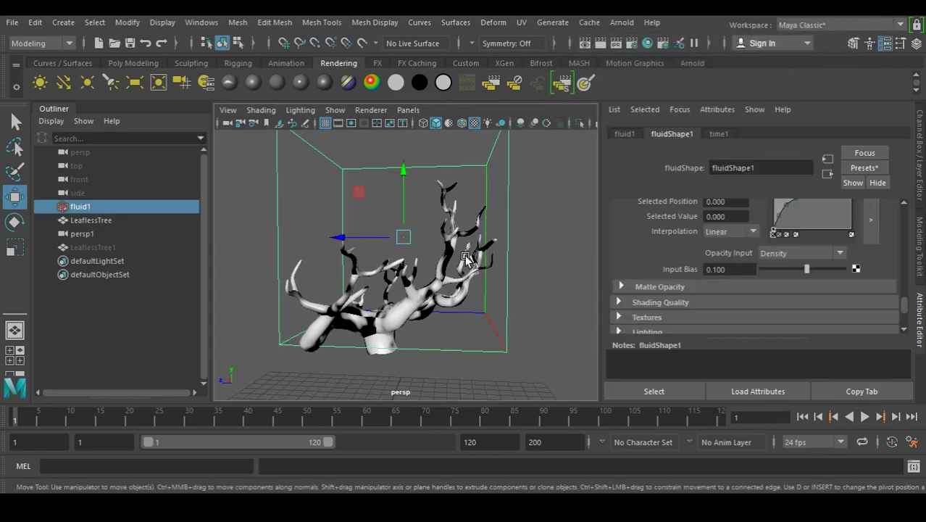
pyautogui.keyDown('shift'); pyautogui.click(449, 205); pyautogui.keyUp('shift')
pyautogui.click(56, 42)
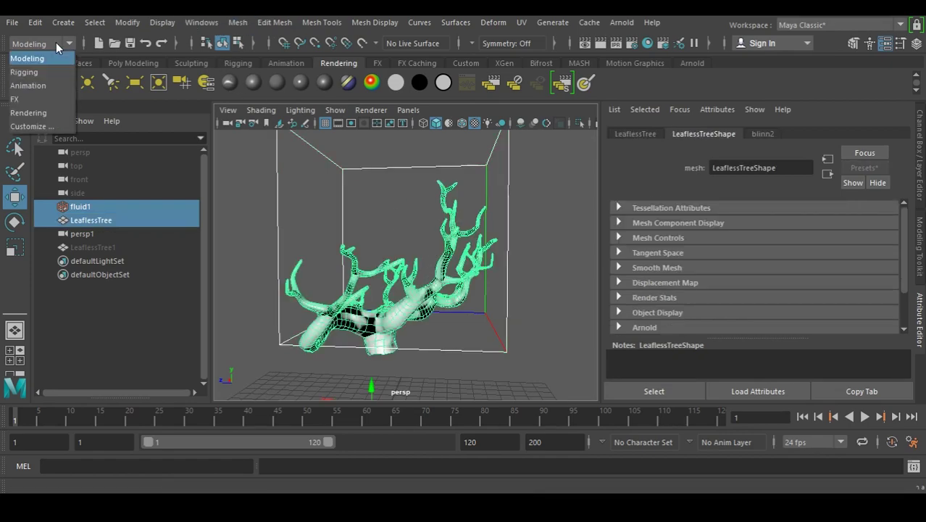
pyautogui.click(55, 99)
pyautogui.click(283, 22)
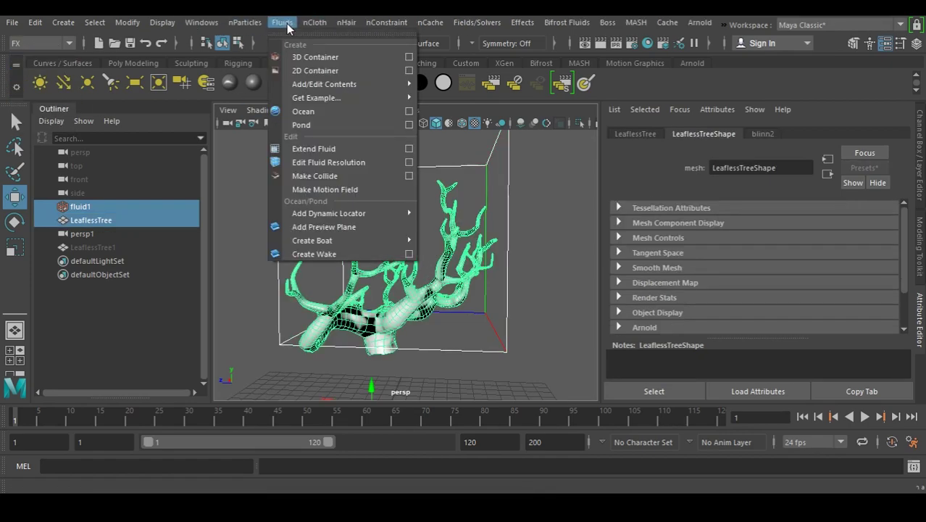
pyautogui.moveTo(353, 88)
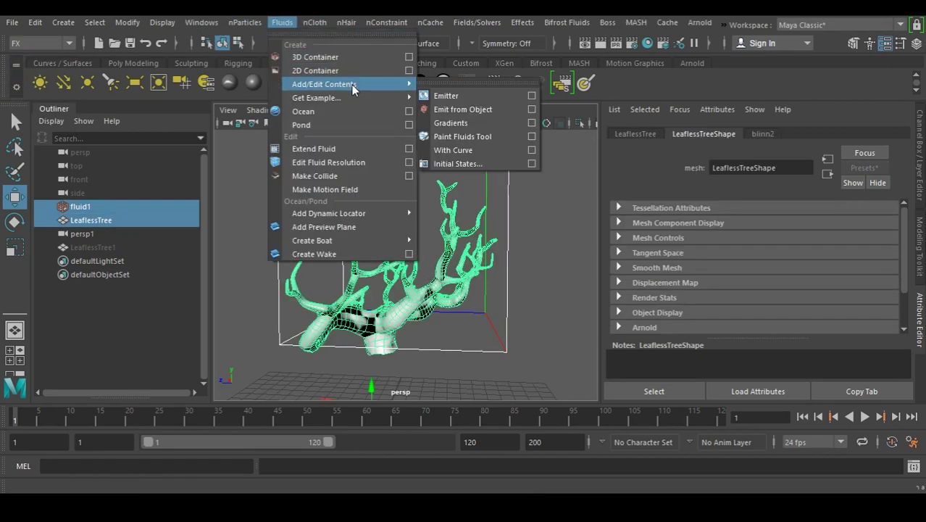
pyautogui.click(534, 110)
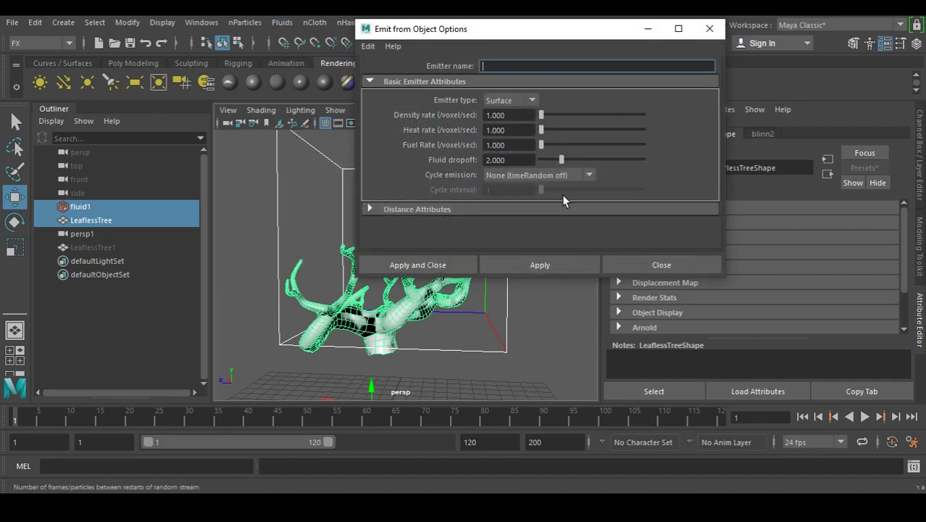
pyautogui.click(368, 46)
pyautogui.click(408, 69)
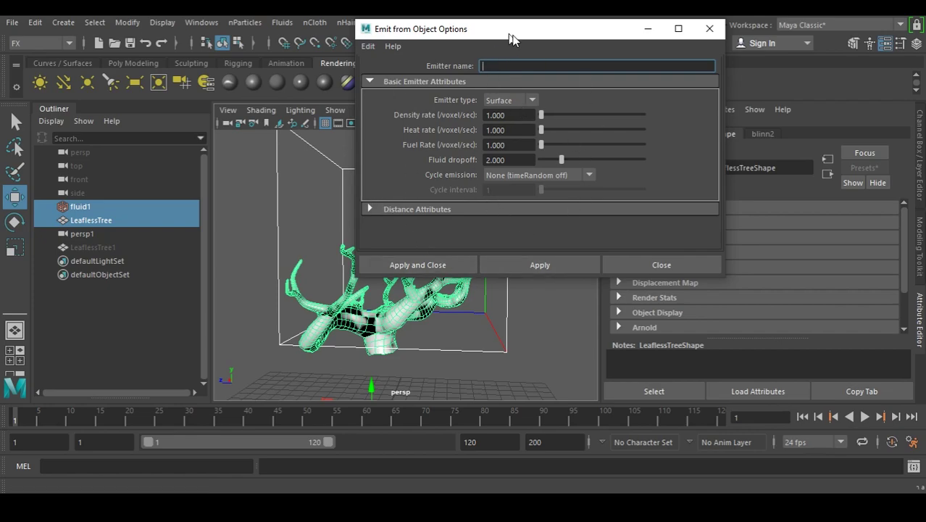
pyautogui.moveTo(510, 34); pyautogui.dragTo(532, 66)
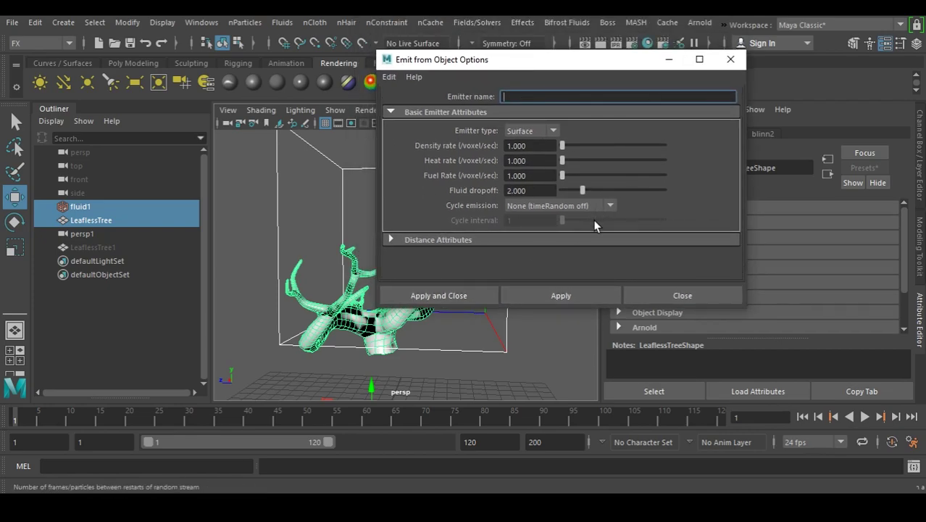
pyautogui.click(456, 294)
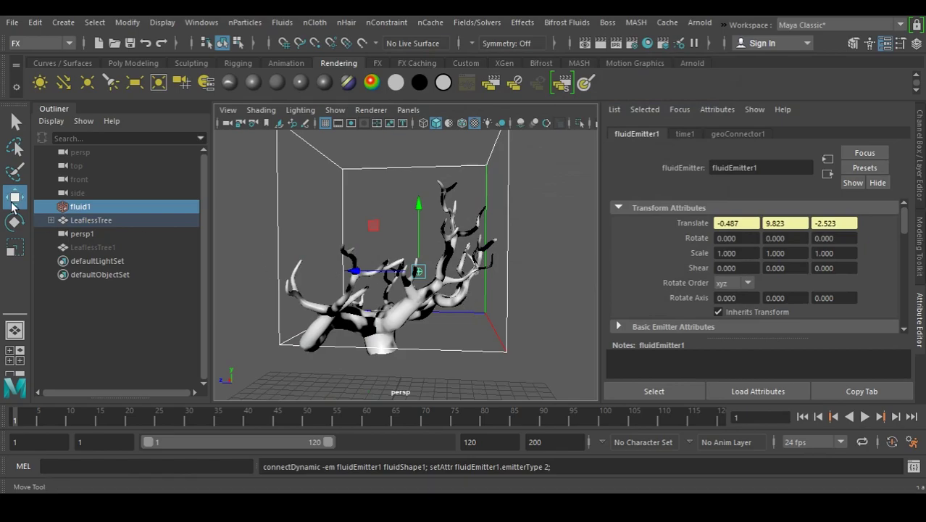
# Open the tree's fluid emitter attributes in a separate window and assign noise1 as both its density and heat emission maps.
pyautogui.click(51, 220)
pyautogui.click(114, 234)
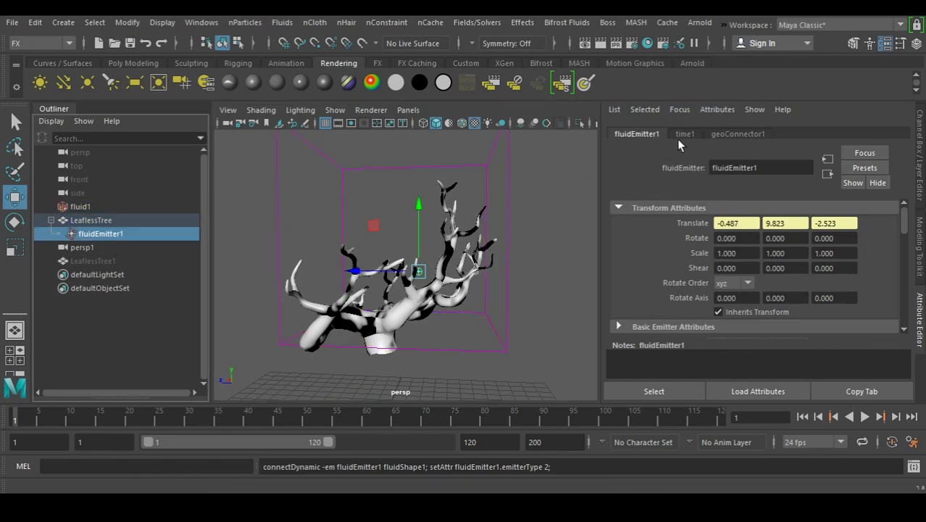
pyautogui.click(858, 389)
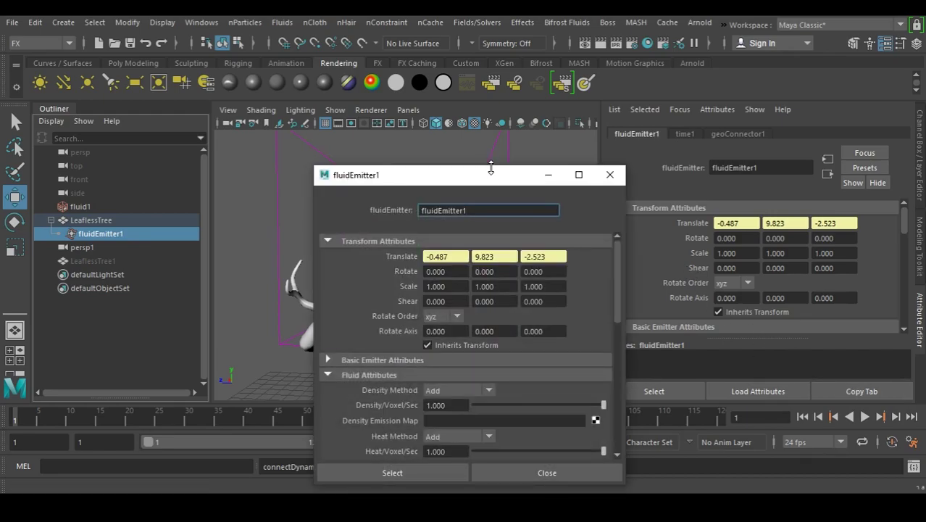
pyautogui.moveTo(491, 168); pyautogui.dragTo(587, 22)
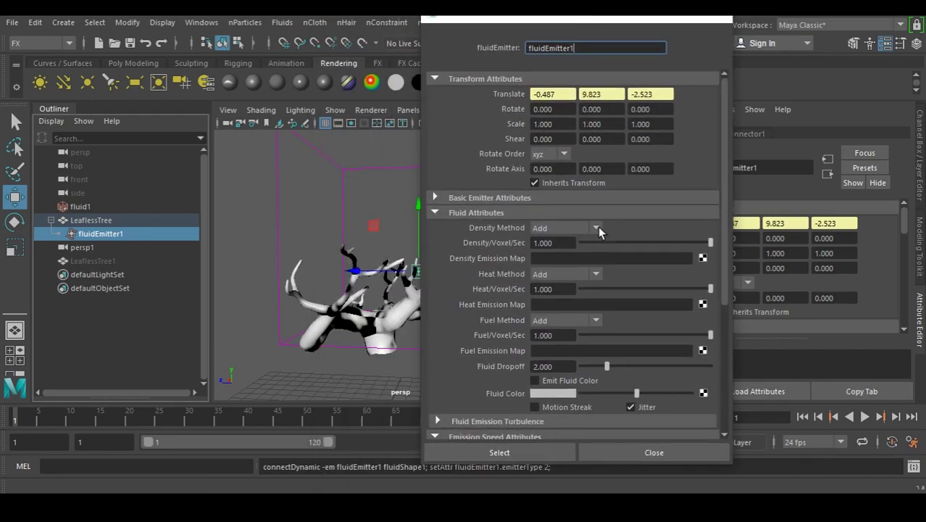
pyautogui.click(560, 257)
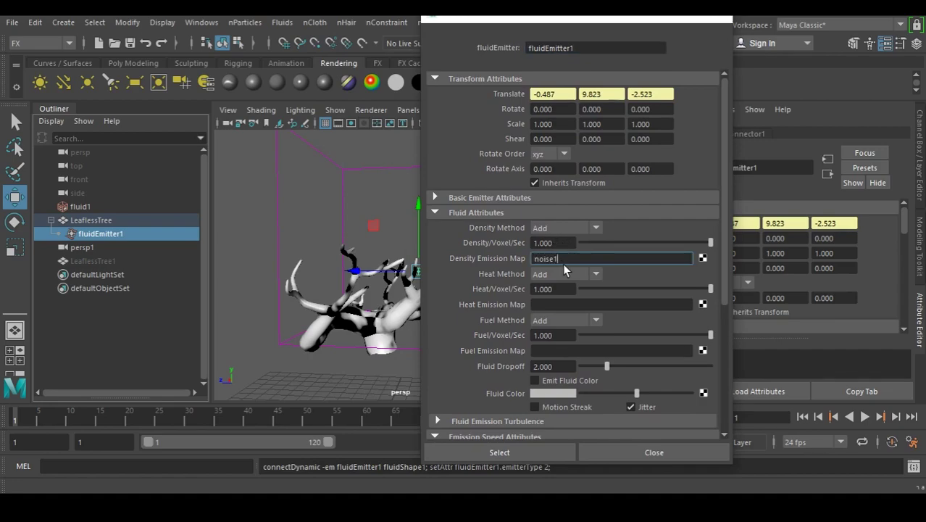
pyautogui.press('Return')
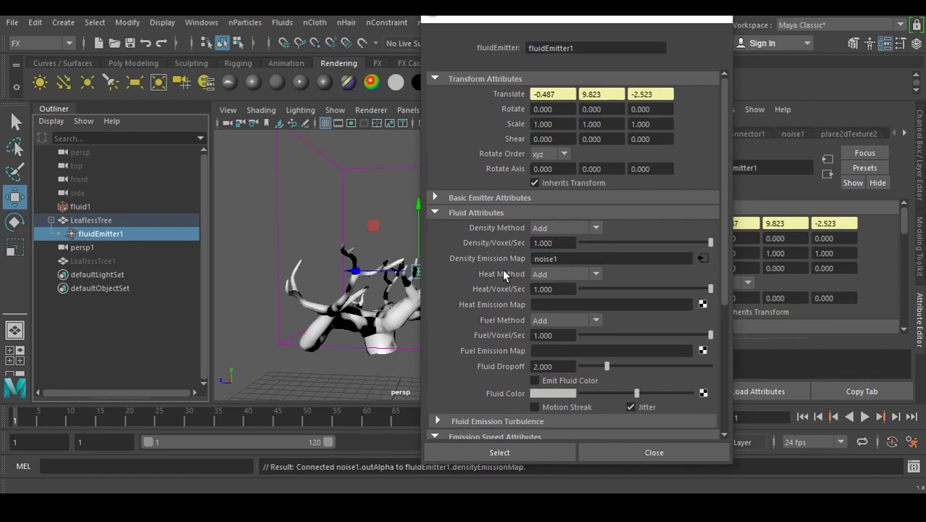
pyautogui.click(578, 301)
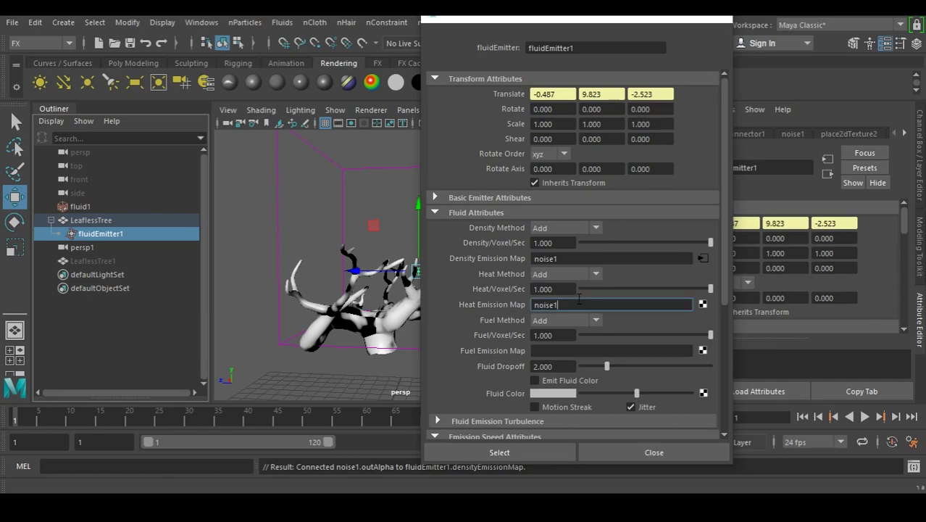
pyautogui.press('Return')
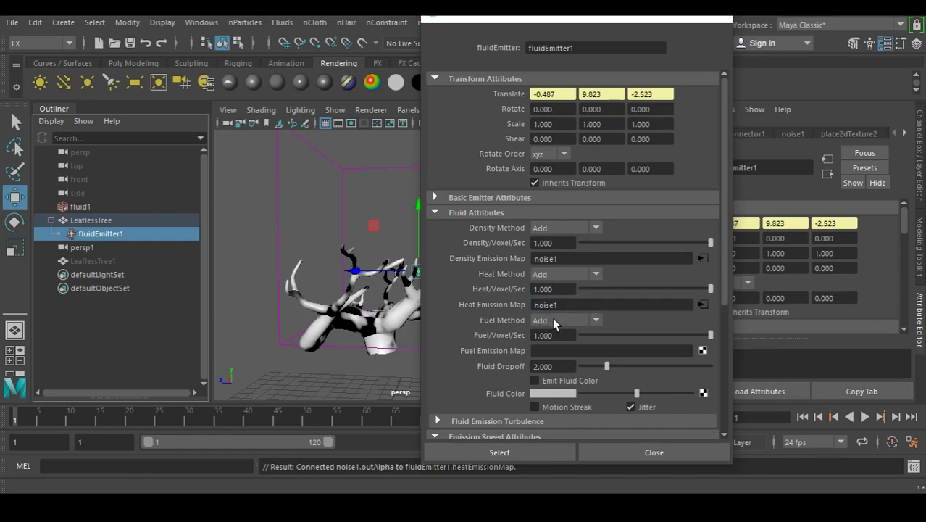
# Set the emitter's Fuel Method to No Emission and both Density/Voxel/Sec and Heat/Voxel/Sec to 10.
pyautogui.click(553, 321)
pyautogui.click(572, 334)
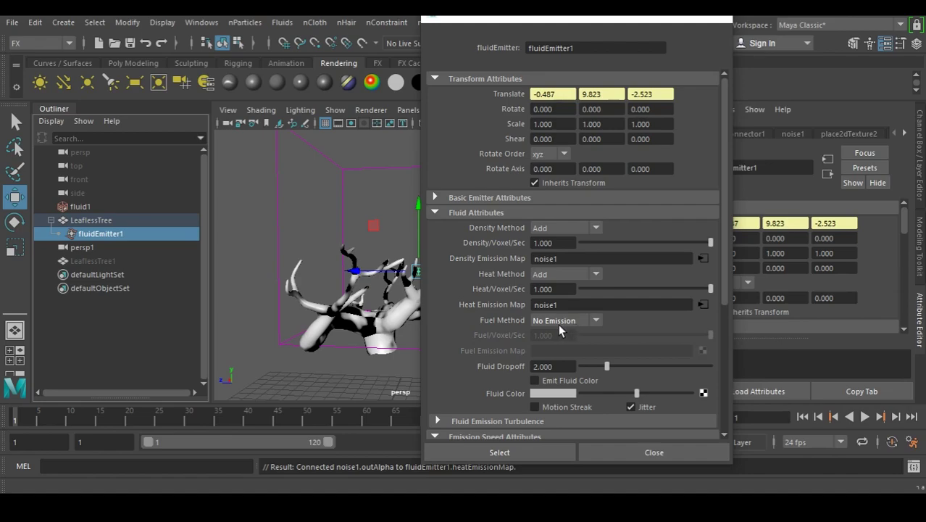
pyautogui.click(543, 243)
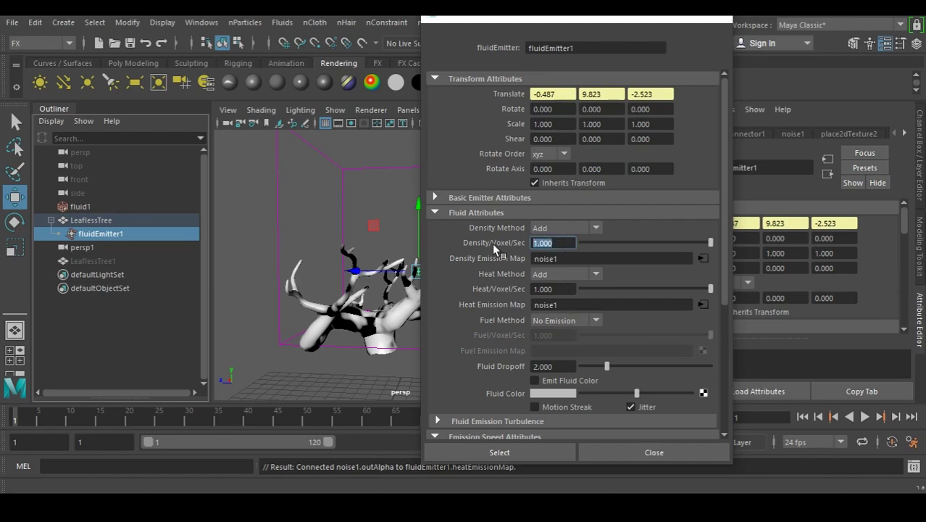
pyautogui.write('10')
pyautogui.click(548, 288)
pyautogui.write('10')
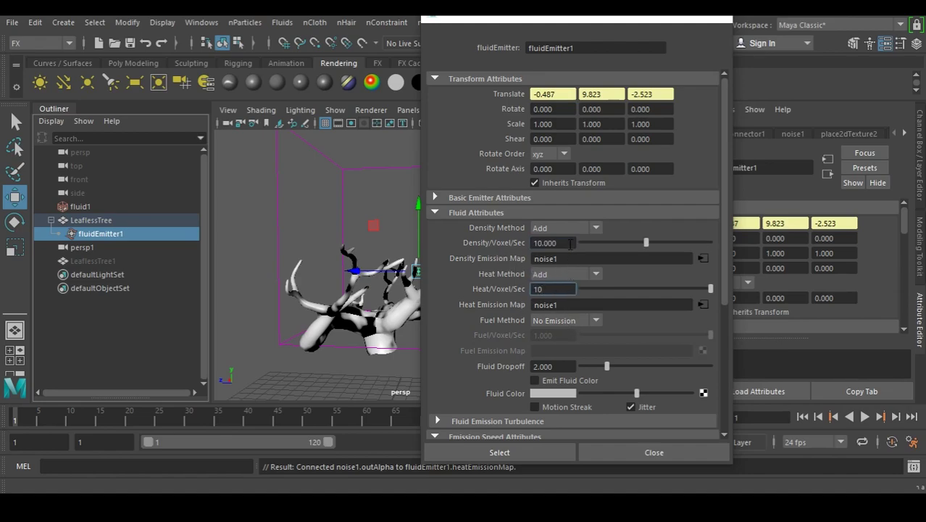
pyautogui.click(561, 244)
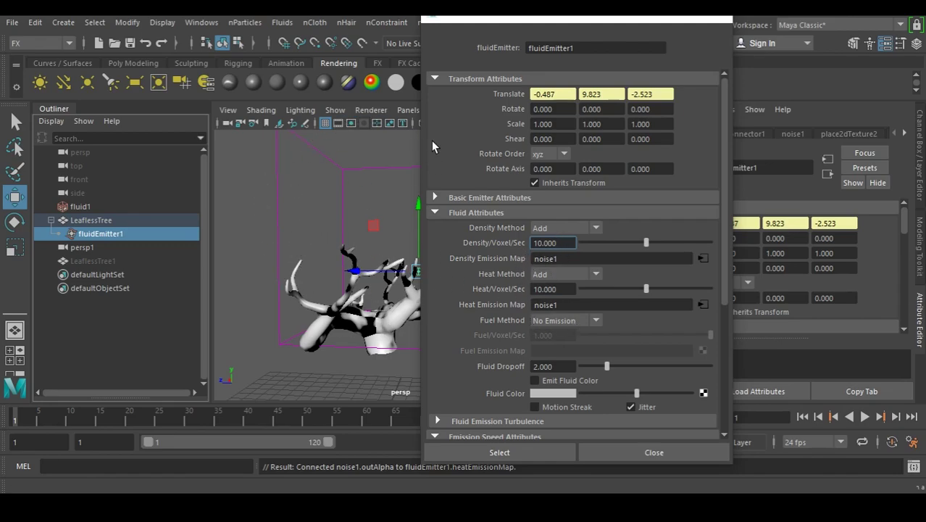
pyautogui.moveTo(523, 24); pyautogui.dragTo(678, 37)
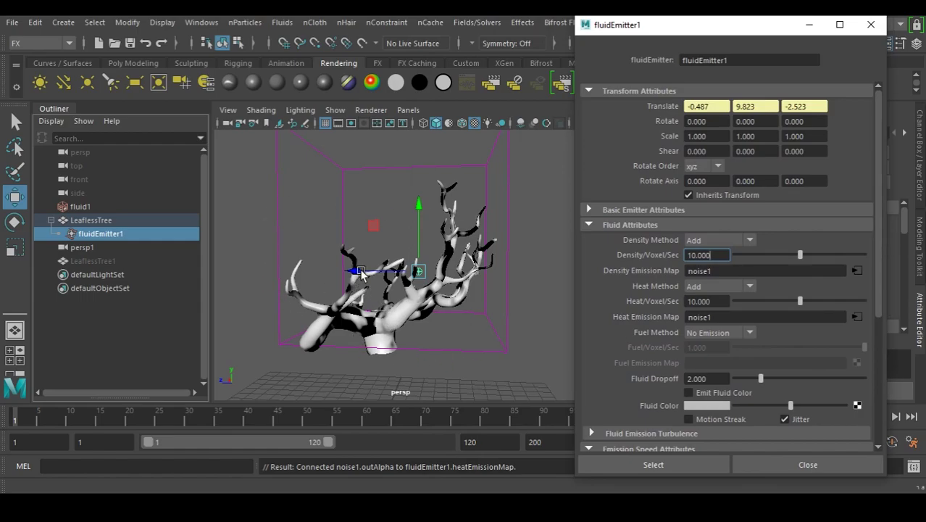
pyautogui.moveTo(702, 34); pyautogui.dragTo(548, 36)
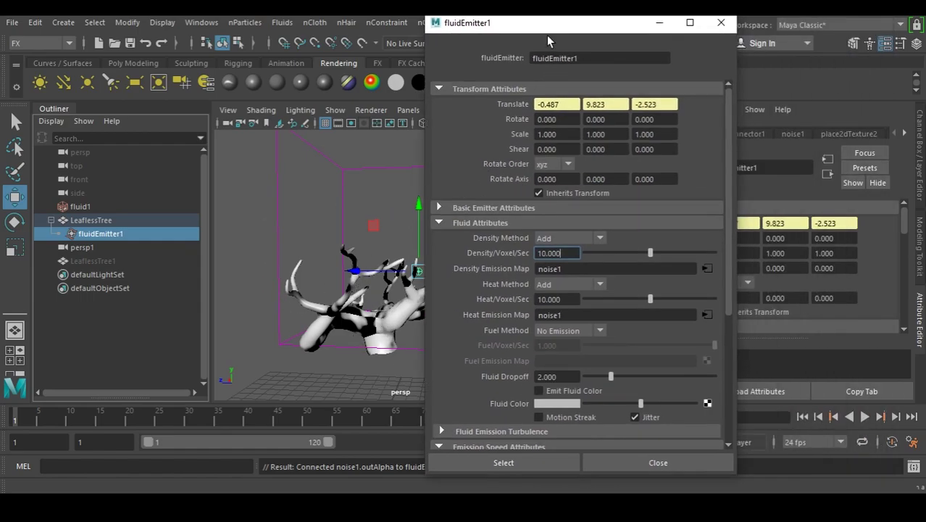
pyautogui.click(569, 300)
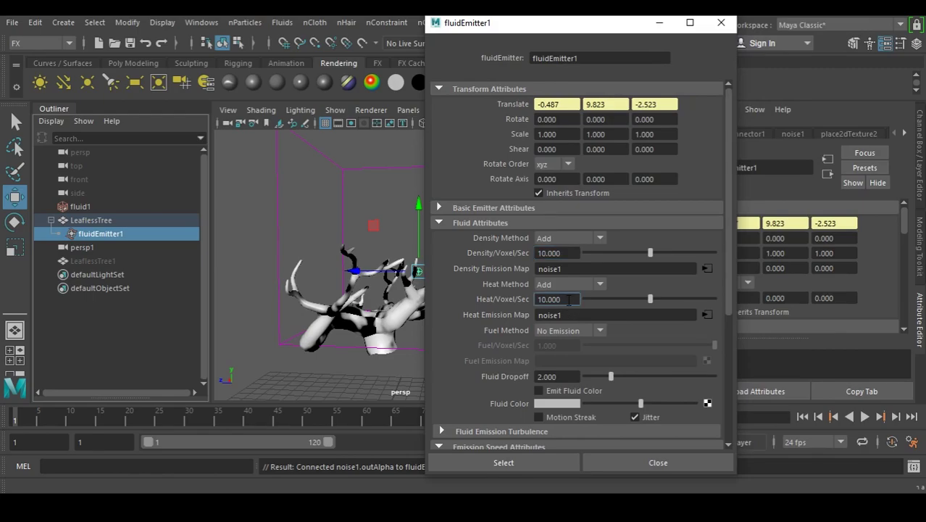
# Set the fluid emitter's Speed Method to Add and its Inherit Velocity to 50.
pyautogui.scroll(-2, 569, 300)
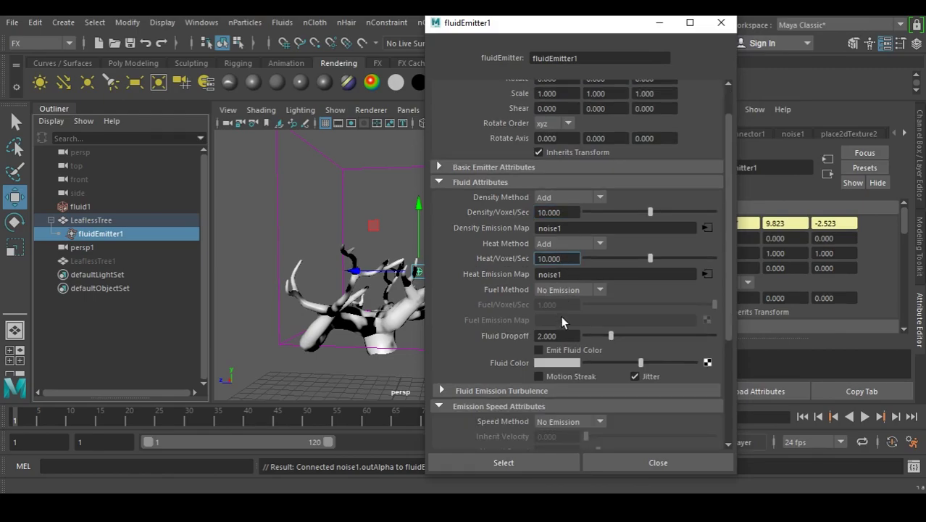
pyautogui.scroll(-2, 561, 315)
pyautogui.scroll(-4, 520, 384)
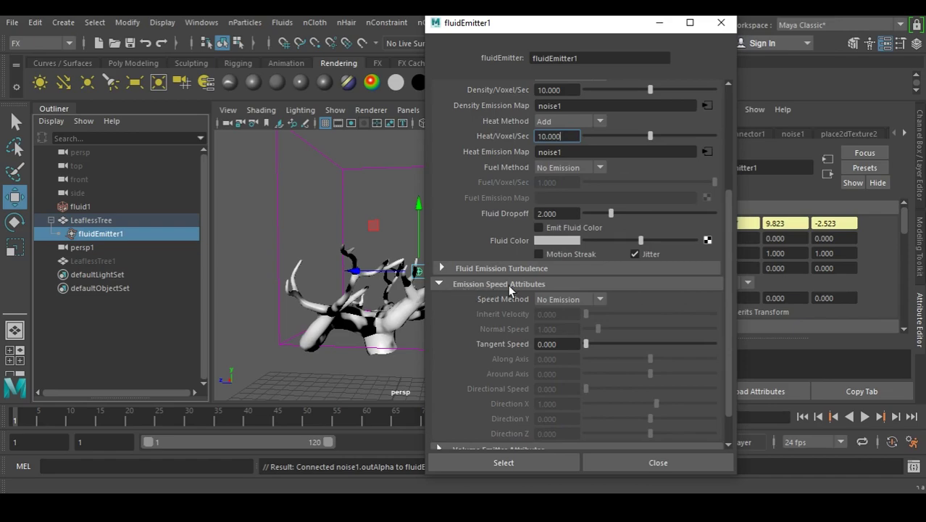
pyautogui.click(589, 300)
pyautogui.click(583, 328)
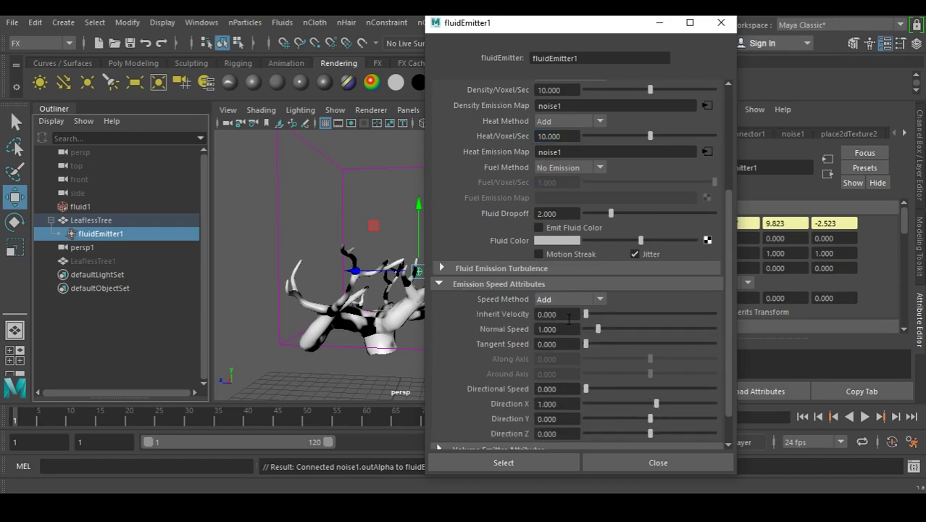
pyautogui.write('50')
pyautogui.press('Return')
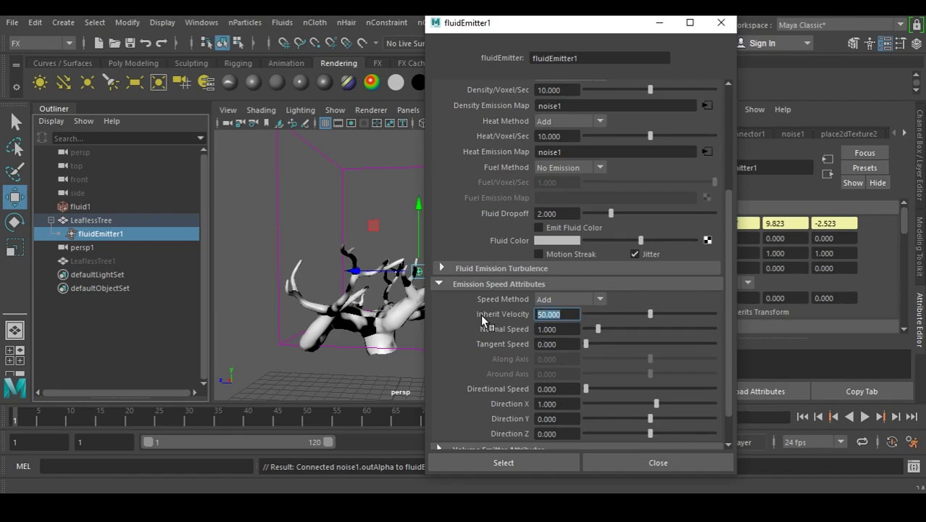
pyautogui.click(558, 315)
# Set the emitter's fluid emission Turbulence to 10 and Detail Turbulence to 1.
pyautogui.click(471, 269)
pyautogui.click(552, 298)
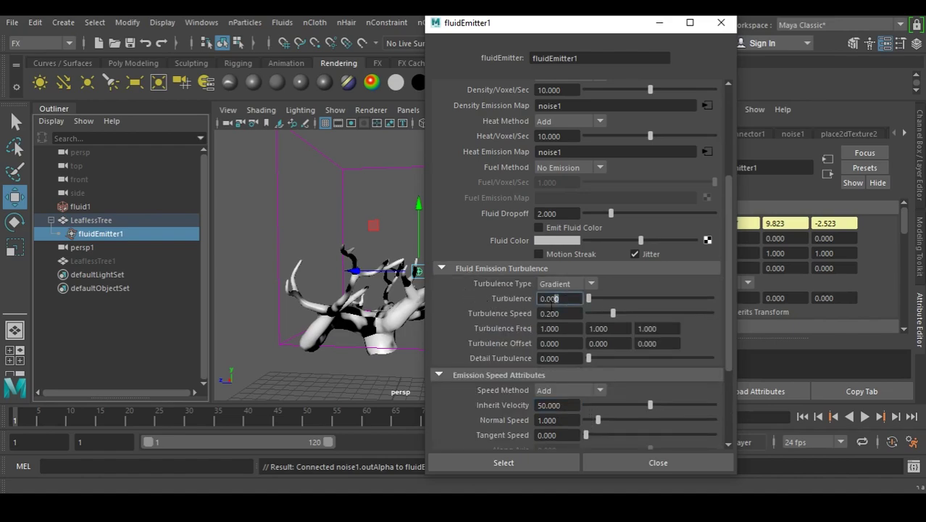
pyautogui.write('10')
pyautogui.press('Return')
pyautogui.click(558, 358)
pyautogui.write('1')
pyautogui.press('Return')
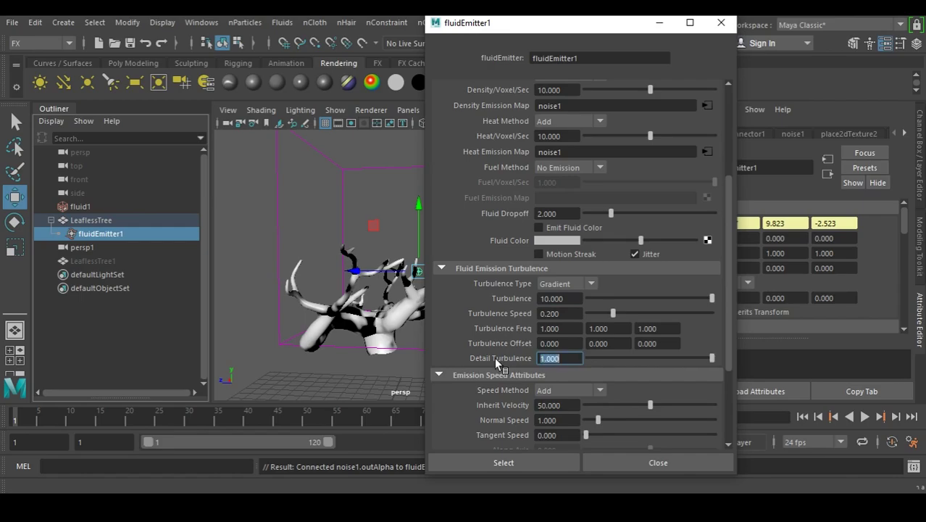
# Review the emitter settings, close the attribute window, clear the selection and save the scene.
pyautogui.scroll(-4, 531, 309)
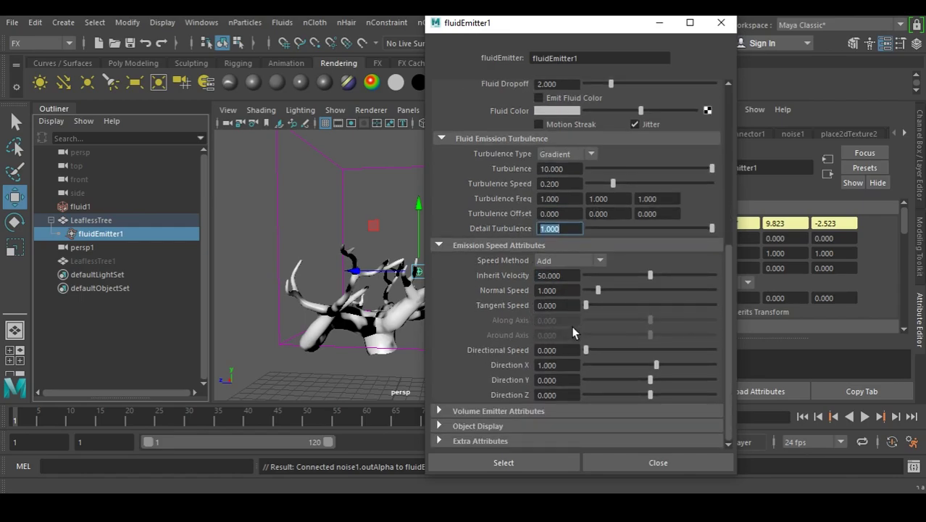
pyautogui.scroll(6, 571, 327)
pyautogui.scroll(2, 572, 327)
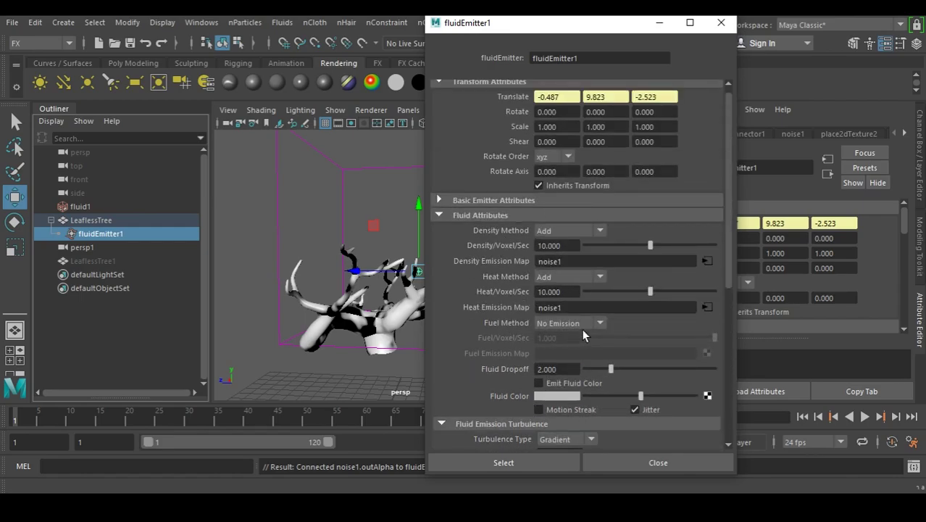
pyautogui.scroll(-2, 584, 334)
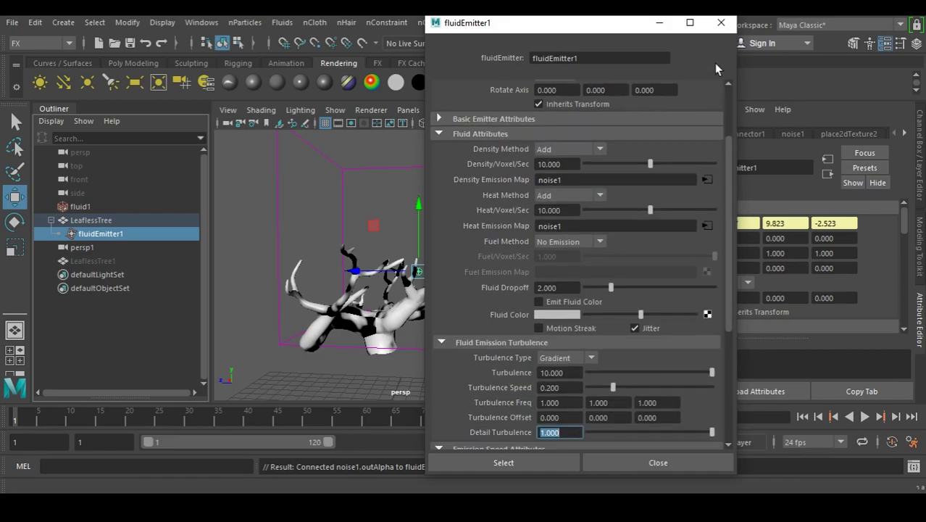
pyautogui.click(721, 23)
pyautogui.click(239, 181)
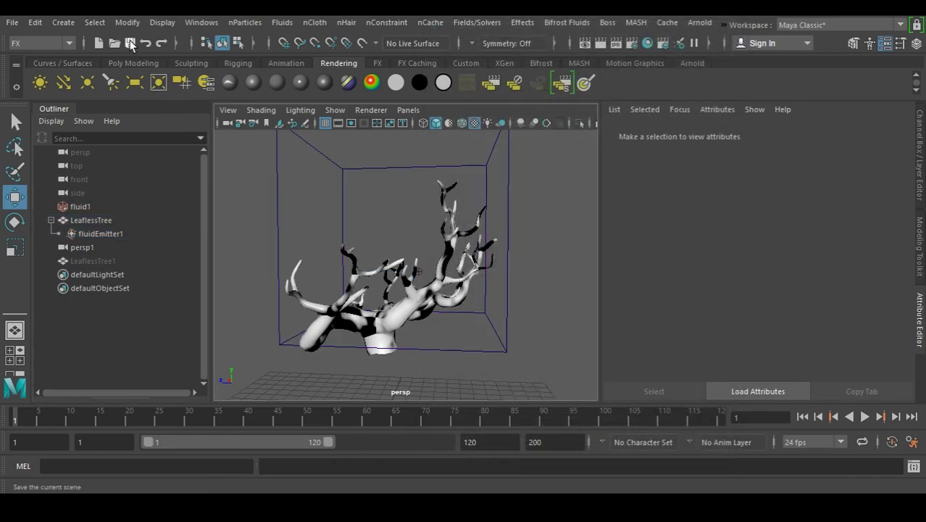
pyautogui.click(129, 41)
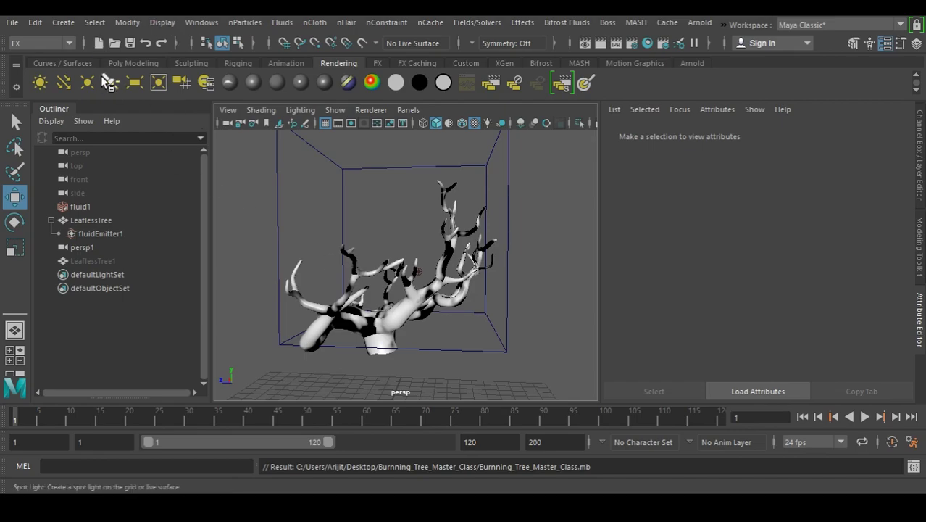
# Collapse the Attribute Editor and switch the viewport to look through the persp1 camera.
pyautogui.click(920, 322)
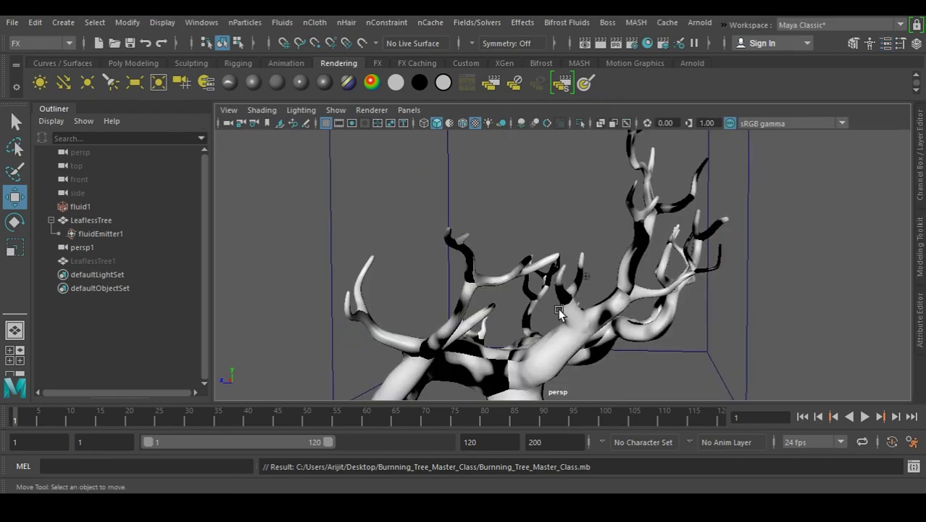
pyautogui.keyDown('alt'); pyautogui.moveTo(601, 343); pyautogui.dragTo(464, 276); pyautogui.keyUp('alt')
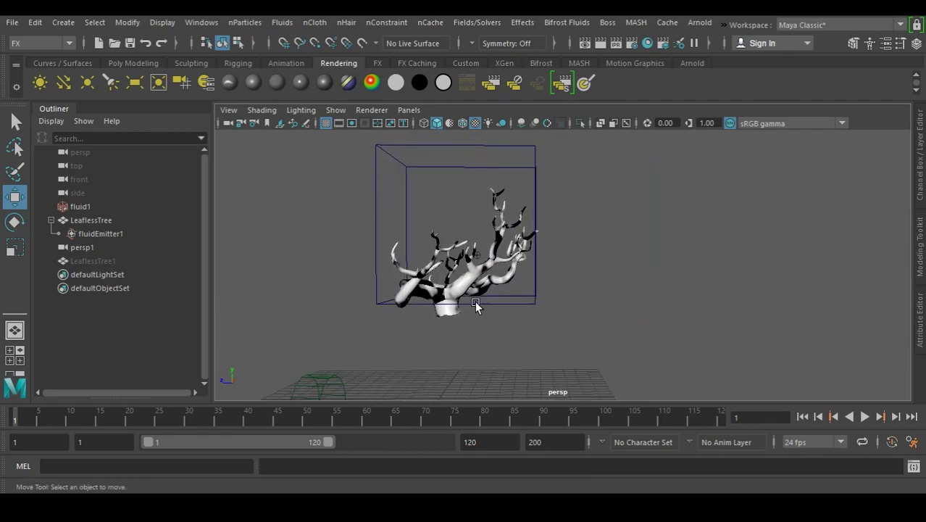
pyautogui.click(409, 109)
pyautogui.moveTo(441, 124)
pyautogui.click(563, 138)
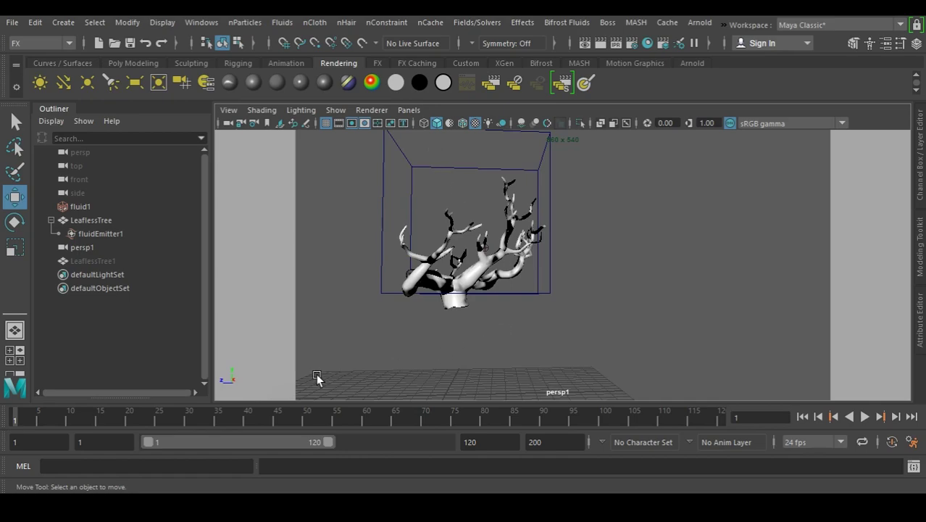
# Select the persp1 camera from its own view and display its attributes in the Channel Box.
pyautogui.click(229, 110)
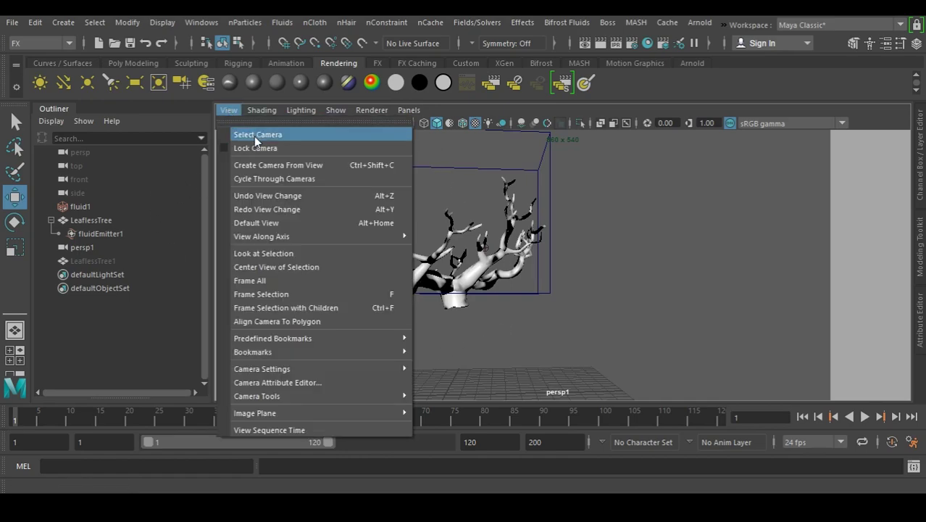
pyautogui.click(253, 135)
pyautogui.click(919, 332)
pyautogui.click(920, 178)
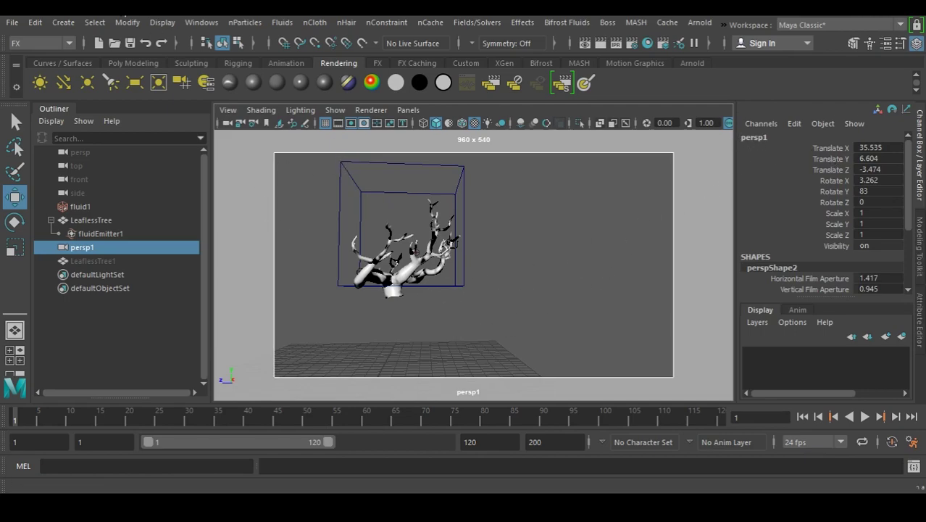
# Show all hidden objects in the scene.
pyautogui.click(202, 23)
pyautogui.moveTo(236, 111)
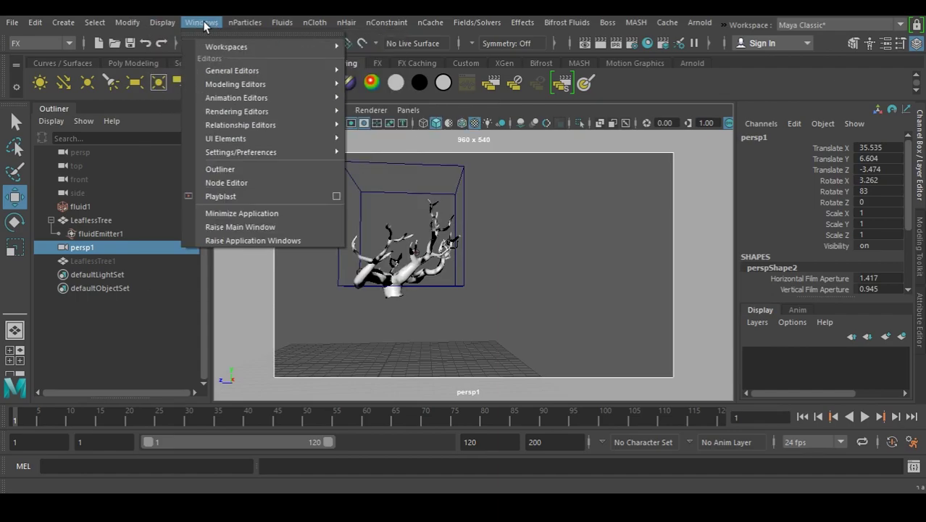
pyautogui.moveTo(162, 23)
pyautogui.moveTo(206, 107)
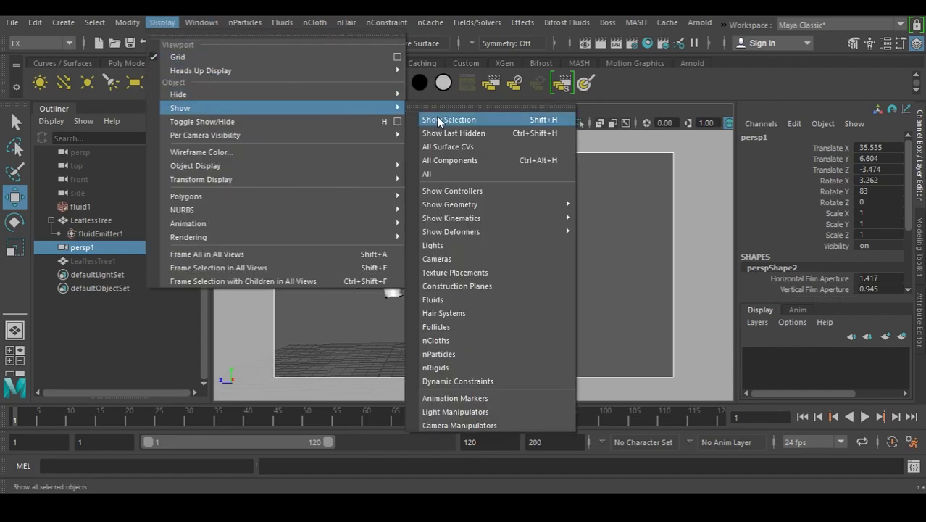
pyautogui.click(455, 170)
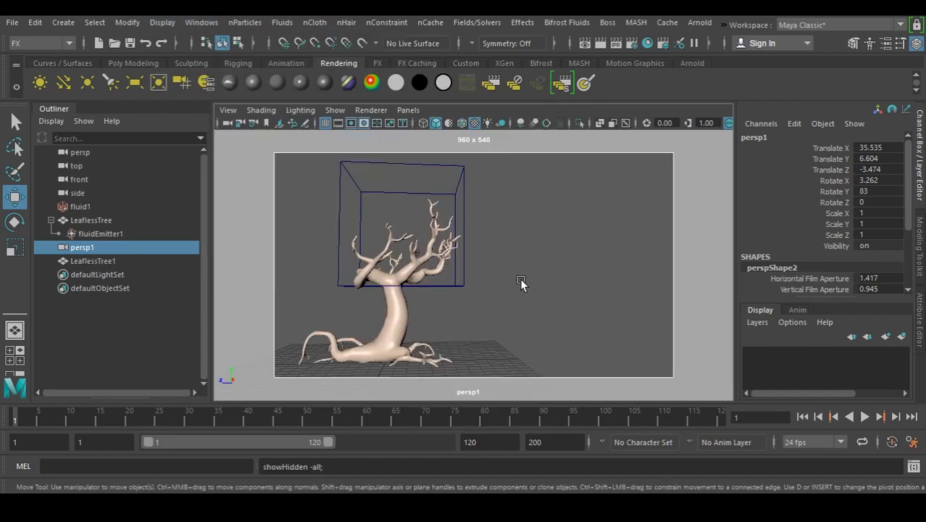
# Turn off the Visibility of the emitting LeaflessTree branch mesh, lock that attribute and deselect the mesh.
pyautogui.click(105, 221)
pyautogui.doubleClick(891, 246)
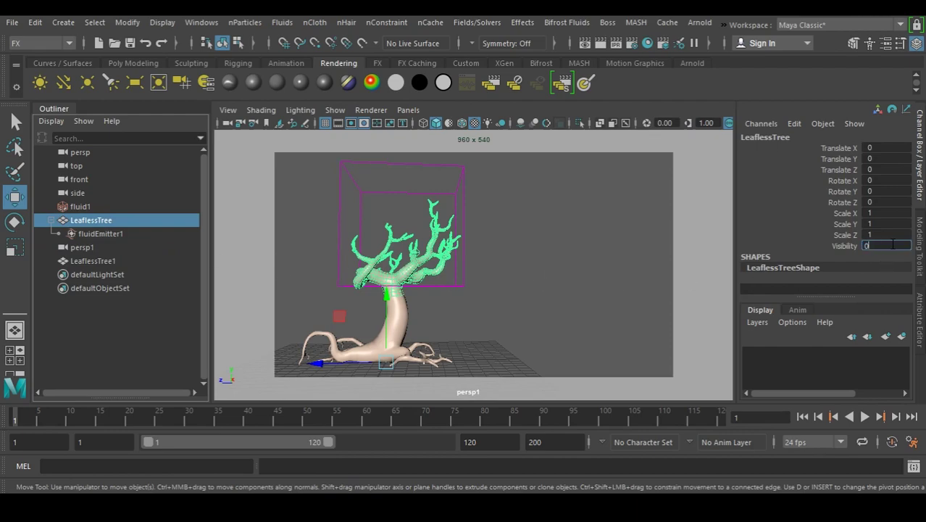
pyautogui.press('Return')
pyautogui.click(843, 245)
pyautogui.rightClick(841, 245)
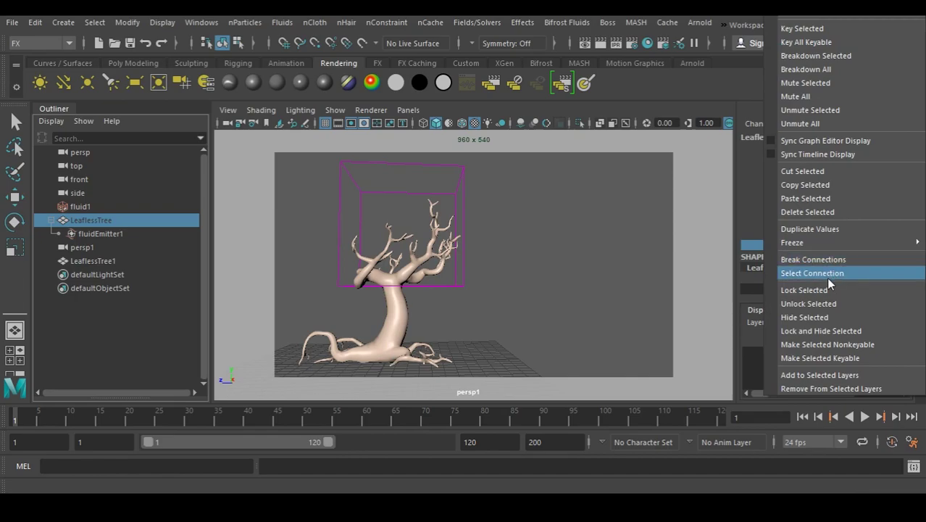
pyautogui.click(824, 275)
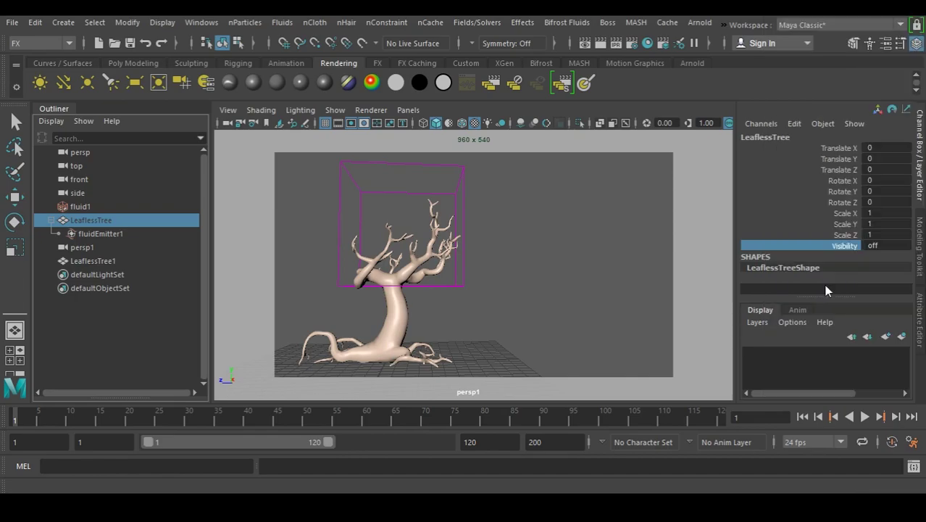
pyautogui.click(571, 261)
pyautogui.press('w')
# Turn off the Visibility of the persp, top, front and side cameras and lock that attribute.
pyautogui.click(87, 154)
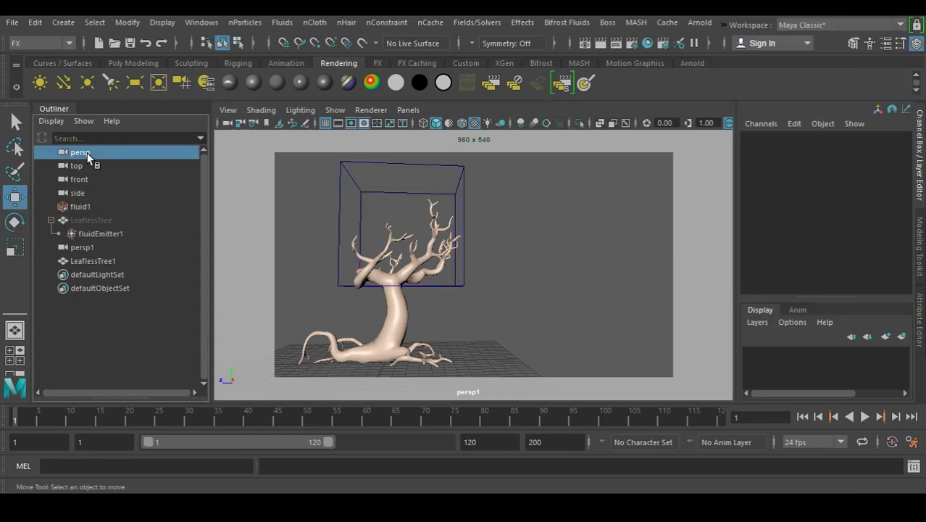
pyautogui.keyDown('shift'); pyautogui.click(83, 194); pyautogui.keyUp('shift')
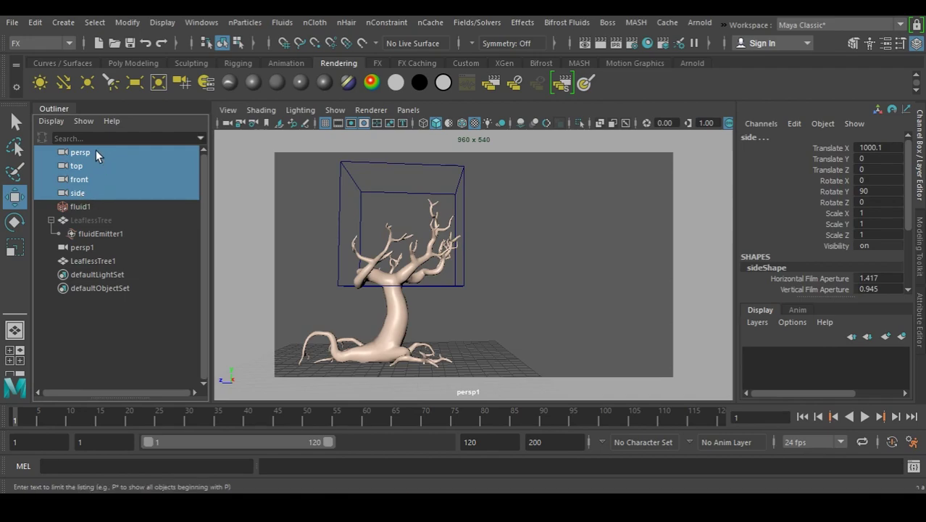
pyautogui.click(891, 246)
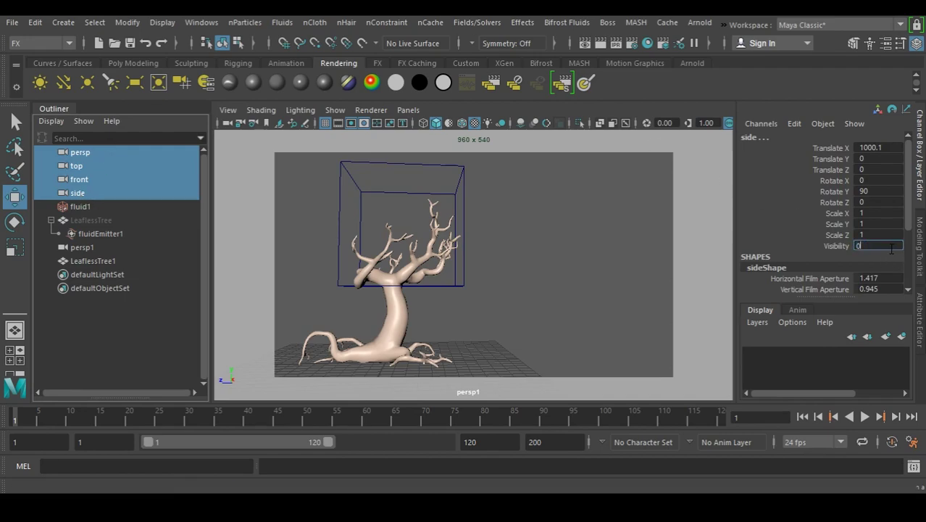
pyautogui.write('0')
pyautogui.press('Return')
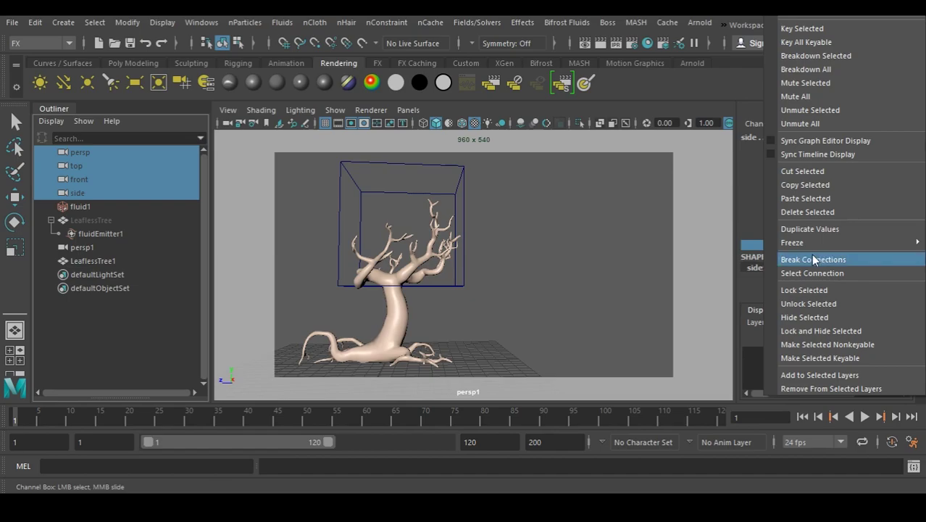
pyautogui.click(802, 289)
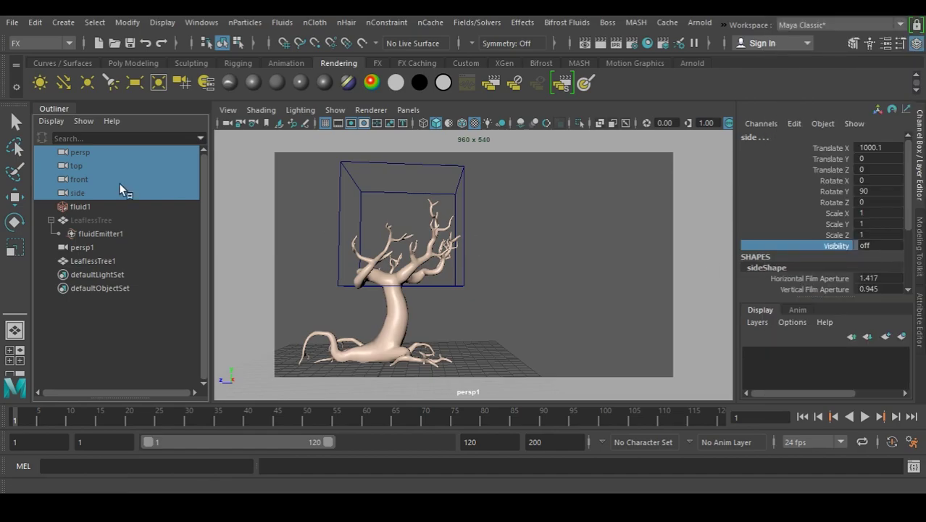
# Hide the persp, top, front and side cameras from the Outliner list.
pyautogui.click(83, 121)
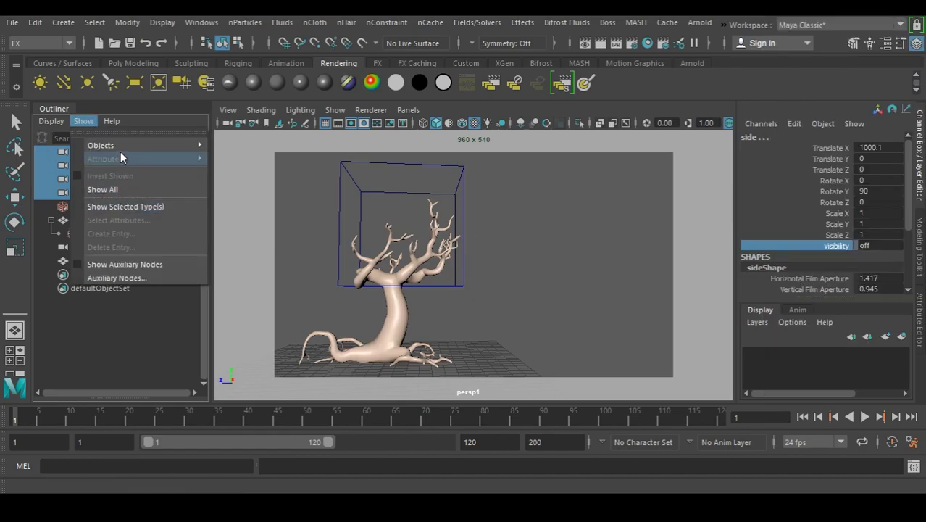
pyautogui.click(81, 121)
pyautogui.rightClick(84, 152)
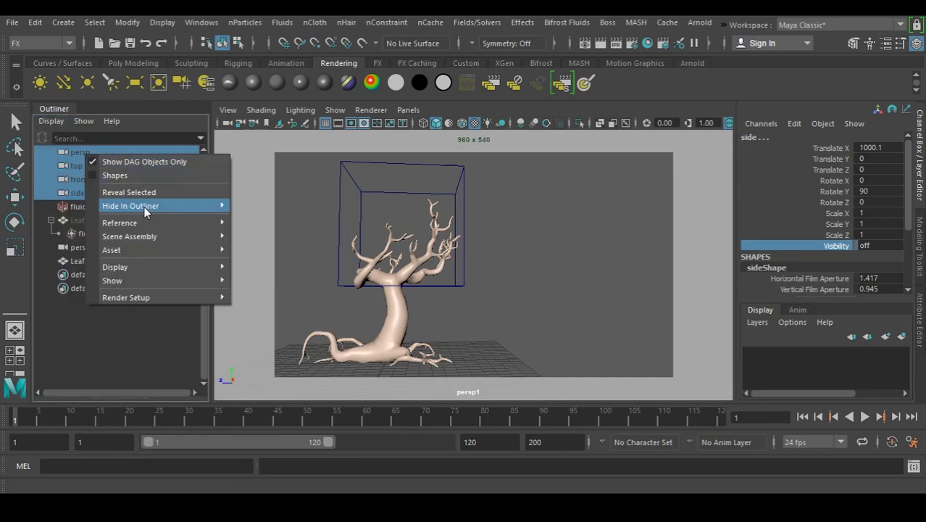
pyautogui.moveTo(143, 206)
pyautogui.click(277, 206)
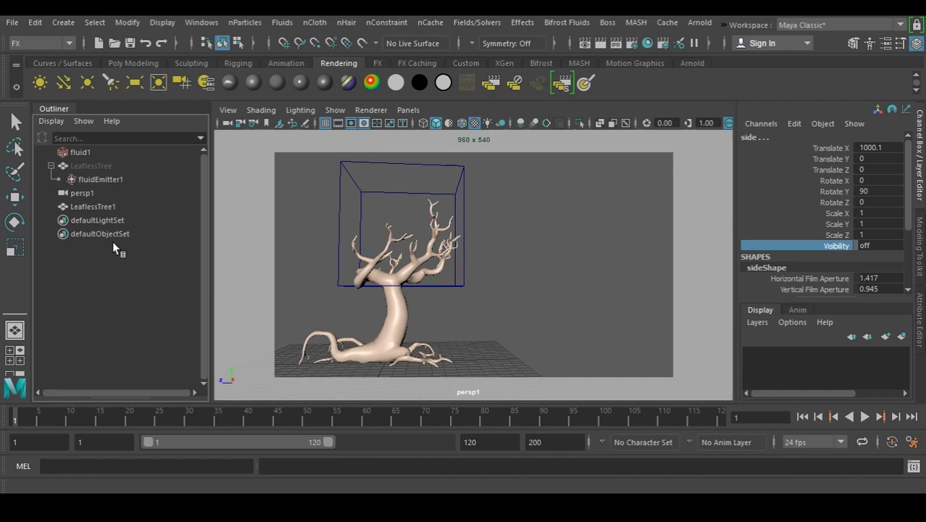
# Hide the persp1 camera from the Outliner list.
pyautogui.click(85, 194)
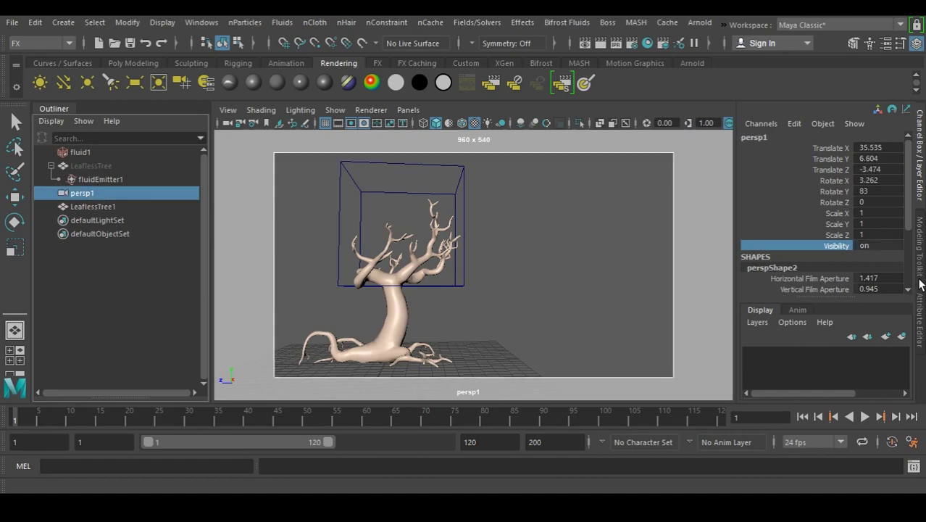
pyautogui.rightClick(96, 192)
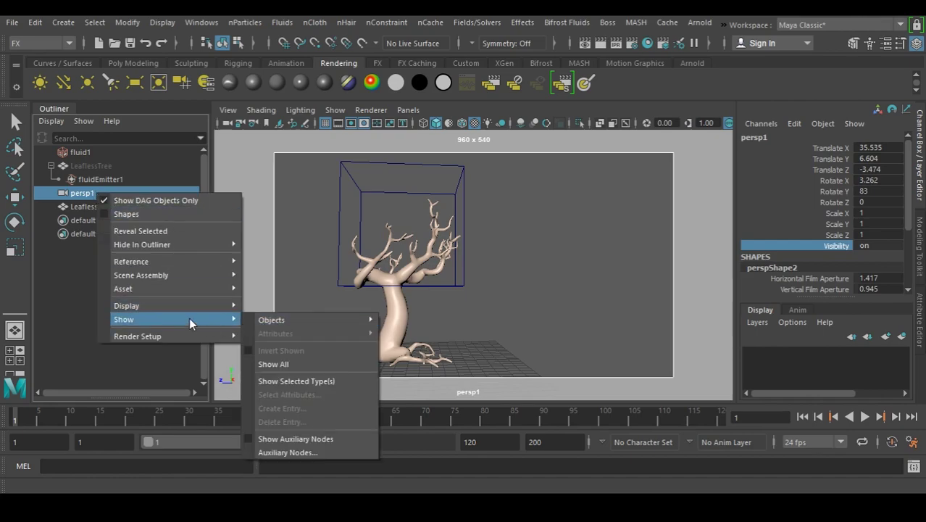
pyautogui.moveTo(238, 331)
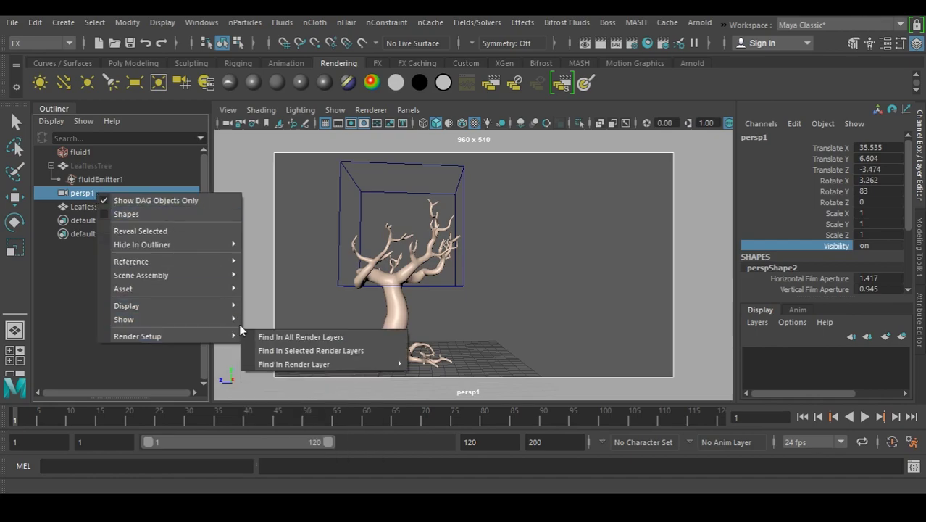
pyautogui.moveTo(226, 245)
pyautogui.click(265, 245)
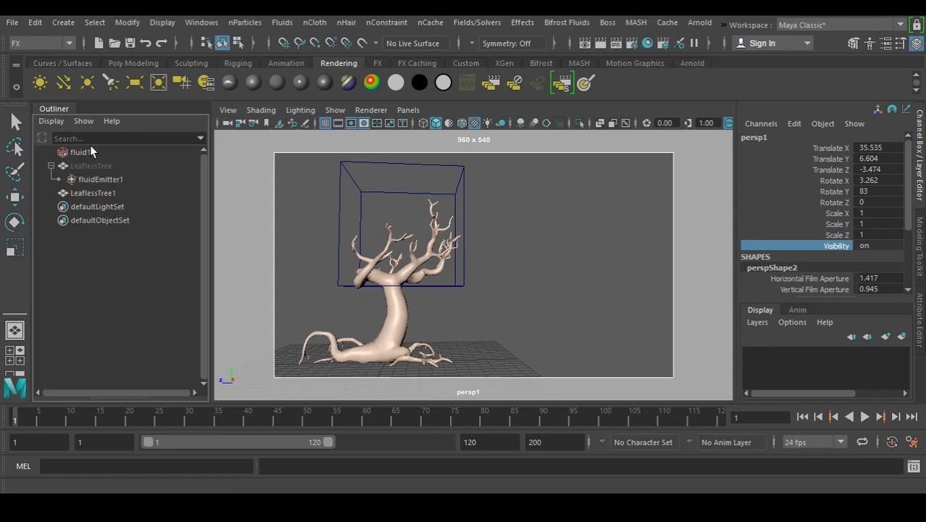
# Select the fluid1 container with the Move tool active and save the scene.
pyautogui.click(507, 261)
pyautogui.press('w')
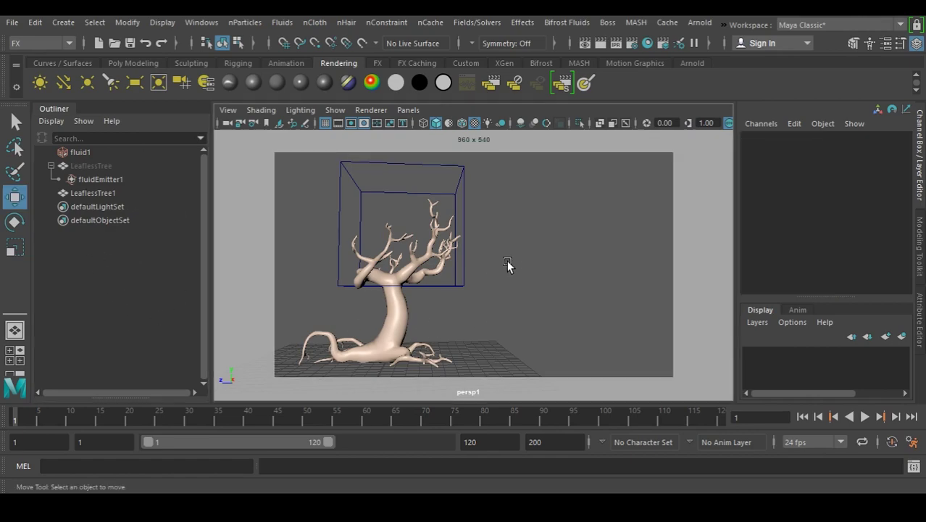
pyautogui.click(466, 178)
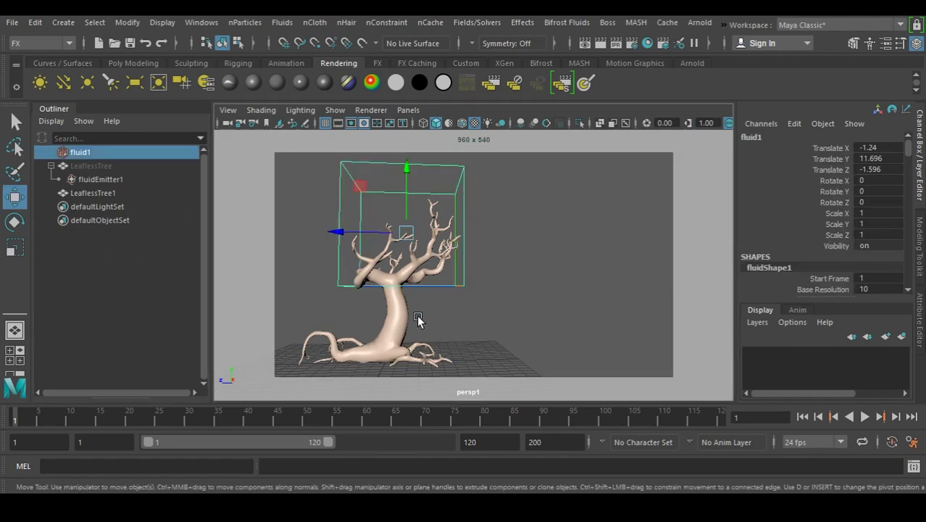
pyautogui.hotkey('ctrl', 's')
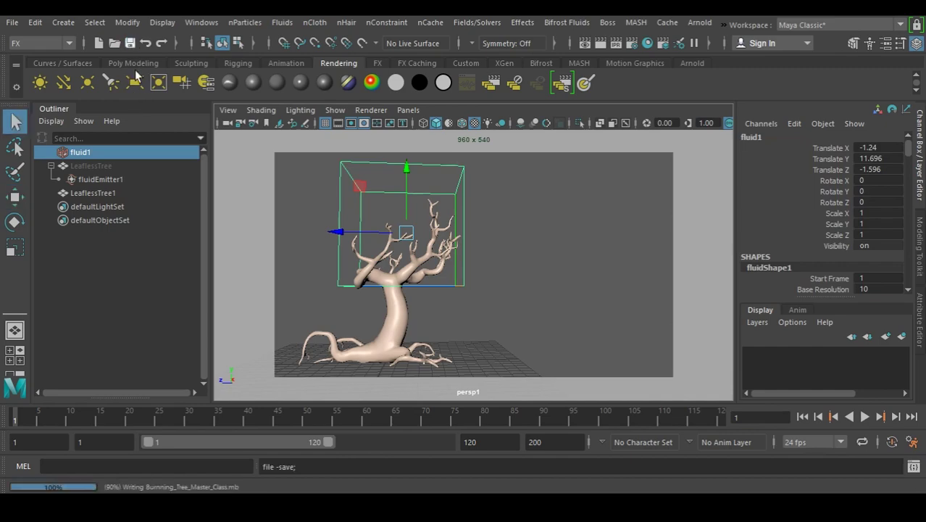
# Run a playblast of the fluid simulation with image format, maya encoding and a scale of 1.00, interrupting it partway.
pyautogui.rightClick(174, 419)
pyautogui.click(307, 410)
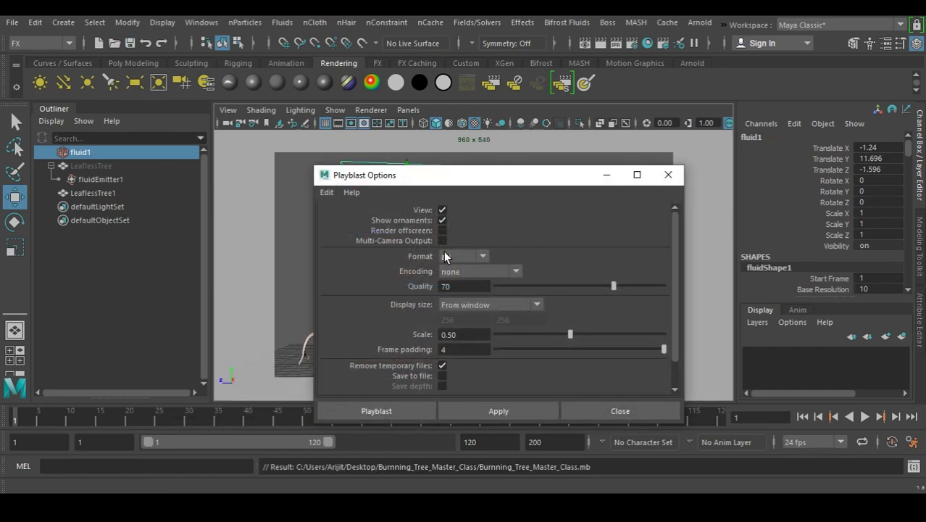
pyautogui.click(465, 285)
pyautogui.click(476, 274)
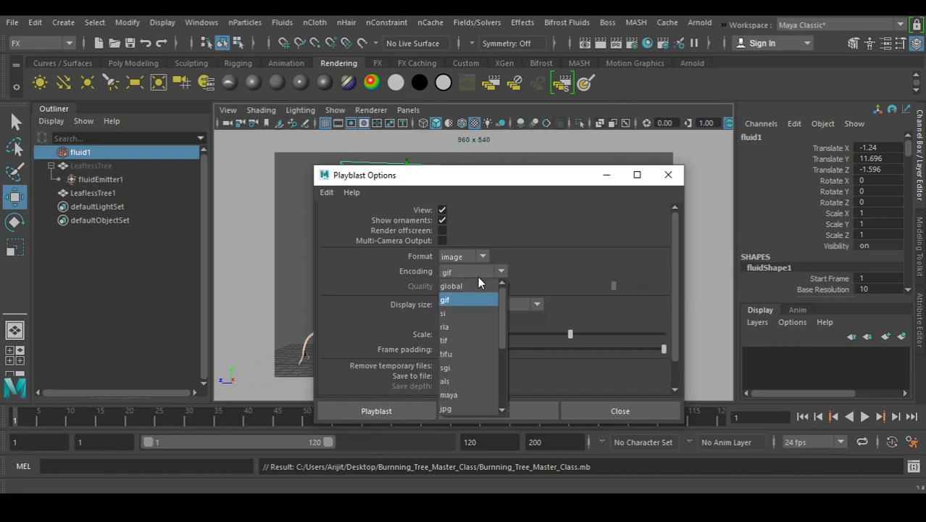
pyautogui.click(464, 390)
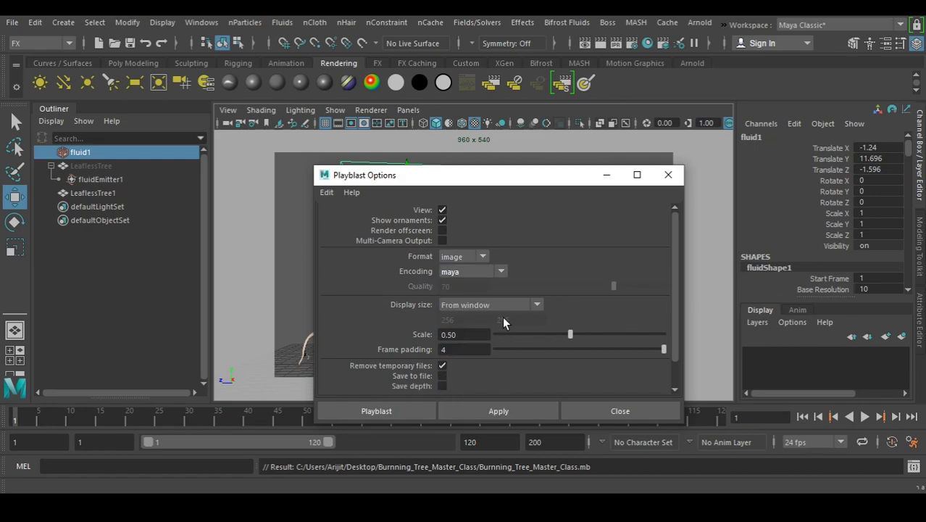
pyautogui.moveTo(615, 333); pyautogui.dragTo(664, 334)
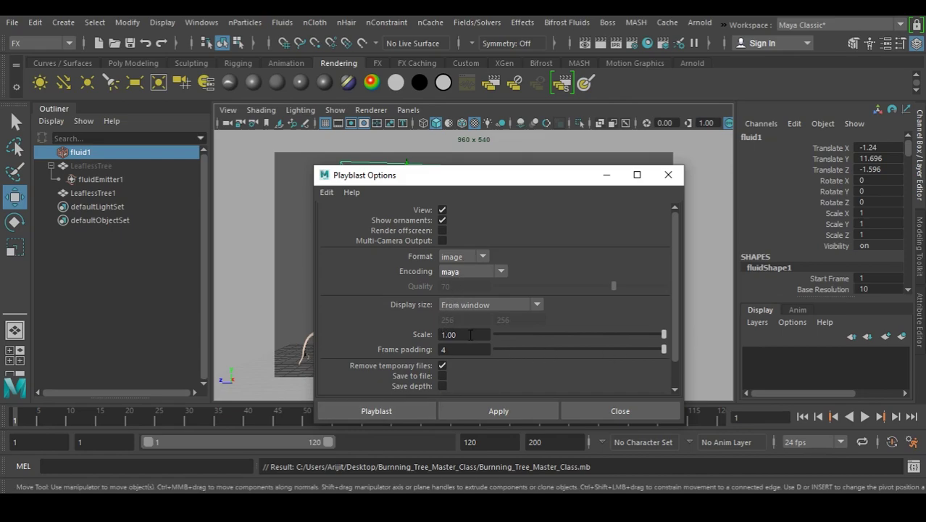
pyautogui.click(392, 410)
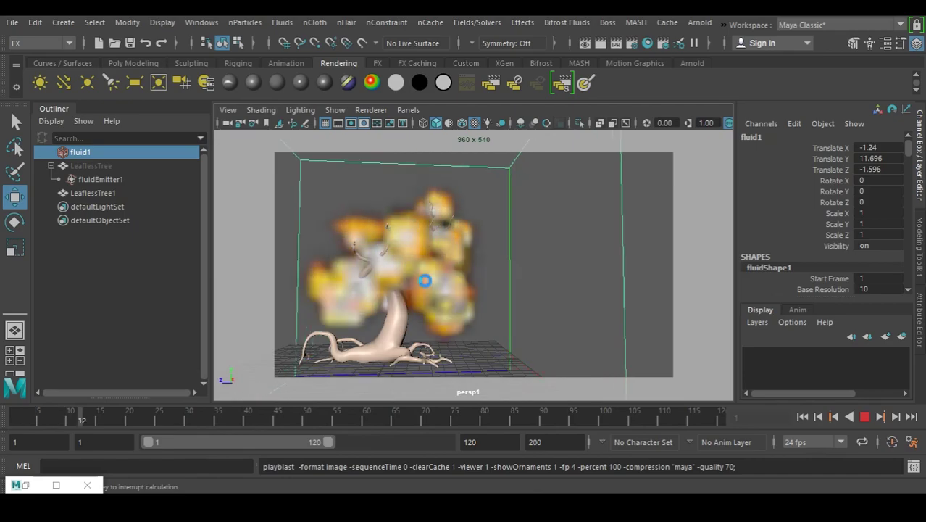
pyautogui.press('Escape')
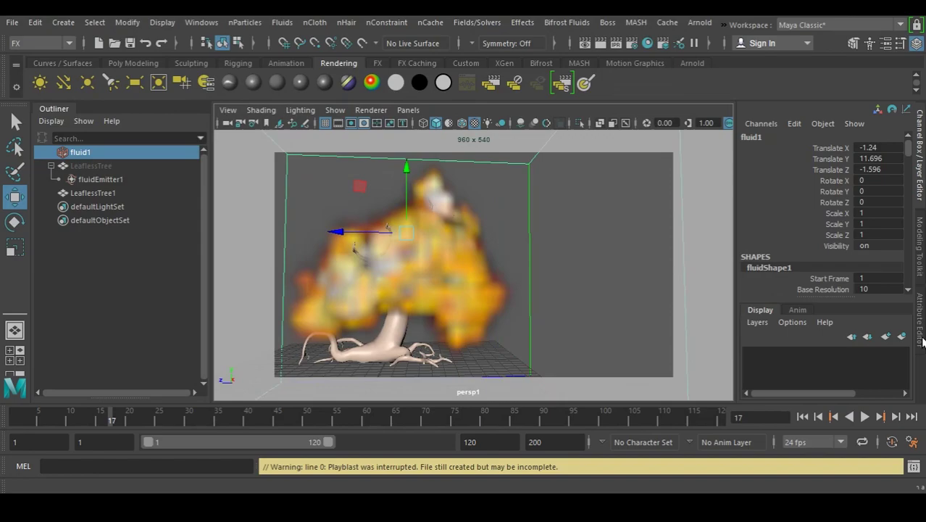
# Set the Base Resolution of the fluid container to 50.
pyautogui.click(919, 319)
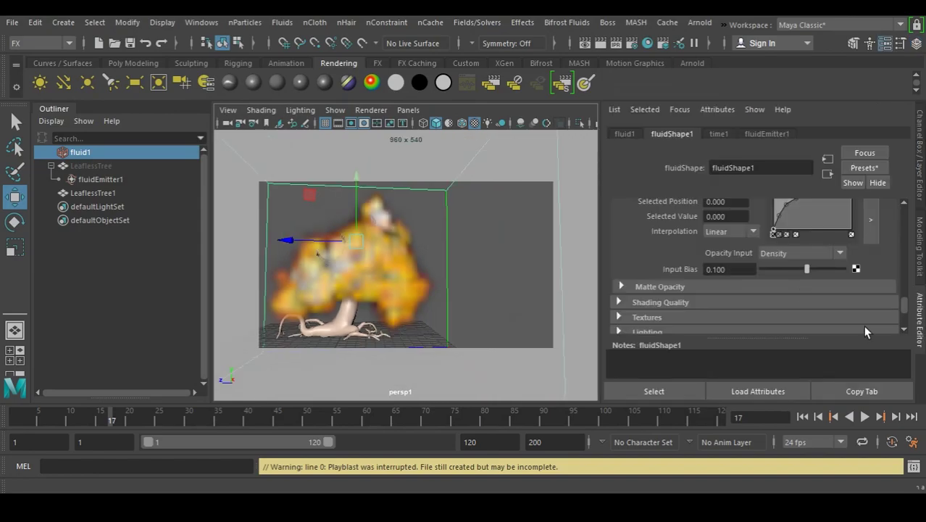
pyautogui.scroll(3, 766, 284)
pyautogui.scroll(5, 766, 285)
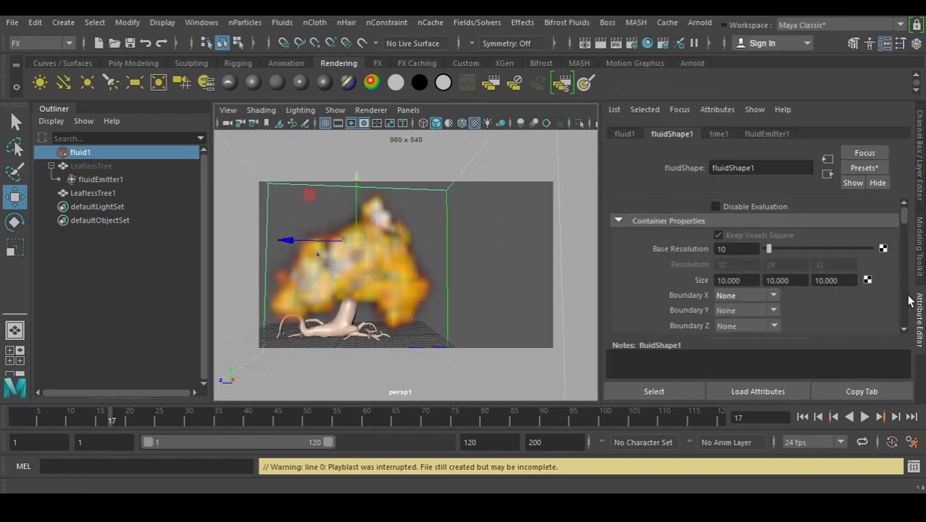
pyautogui.click(742, 249)
pyautogui.write('50')
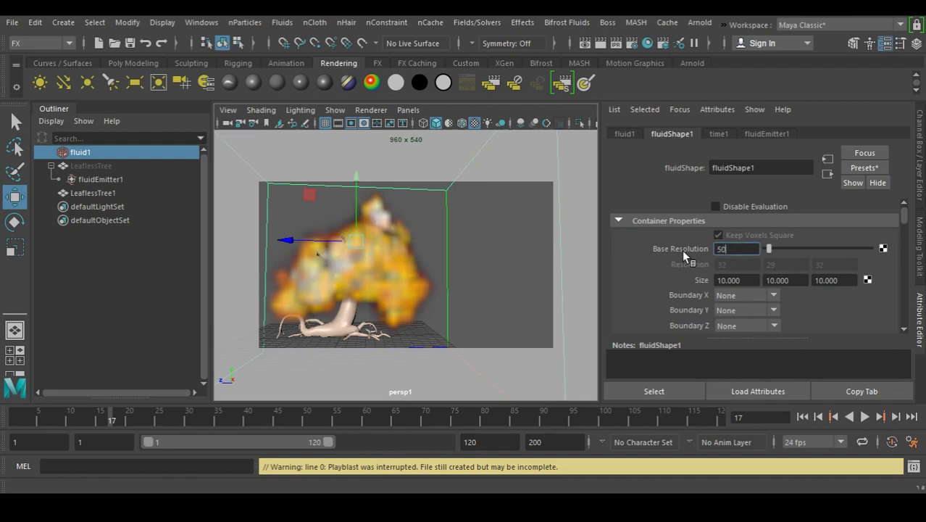
pyautogui.press('Return')
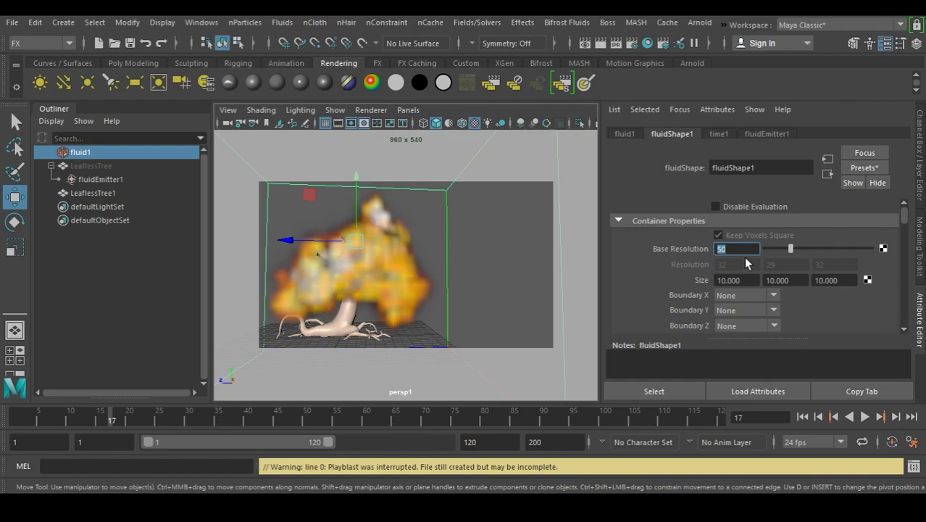
# Deselect the fluid container and return the timeline to frame 1.
pyautogui.click(920, 314)
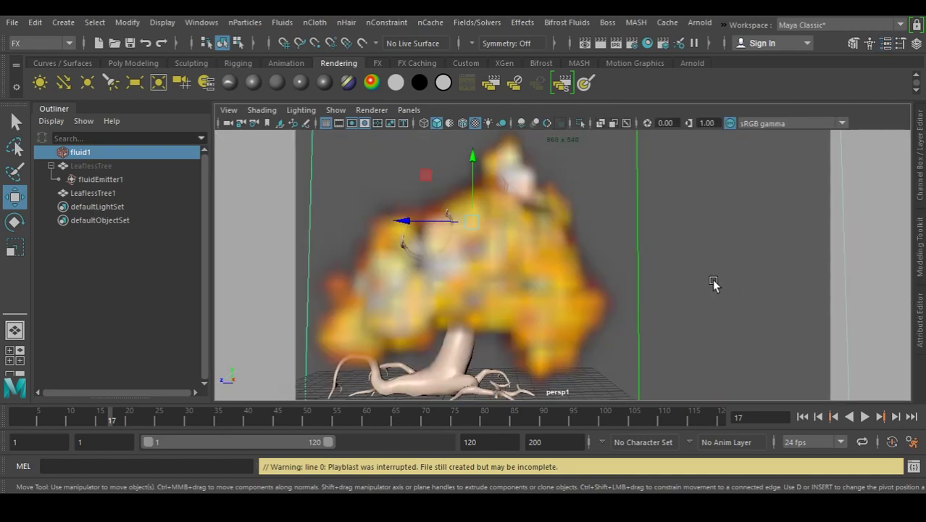
pyautogui.click(920, 319)
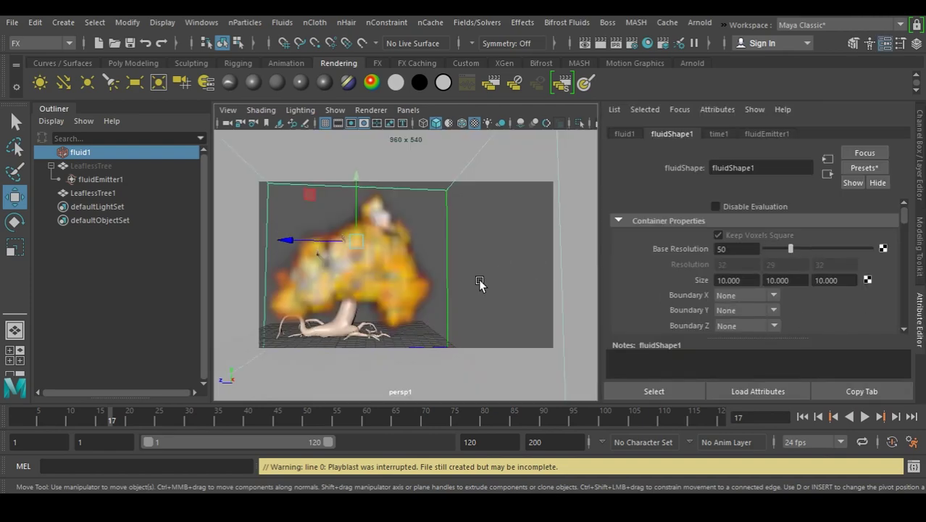
pyautogui.click(473, 231)
pyautogui.click(802, 415)
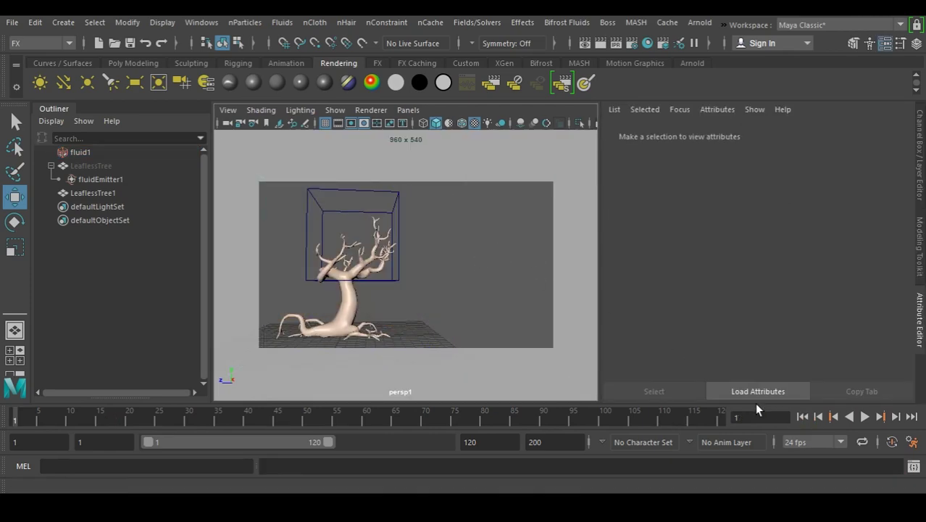
# Add a Gravity field to the fluid container.
pyautogui.click(392, 203)
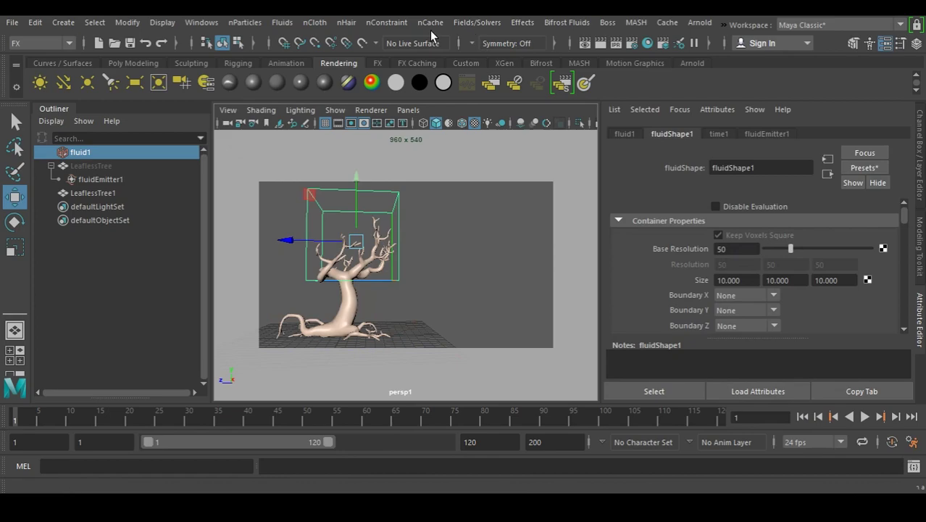
pyautogui.click(478, 23)
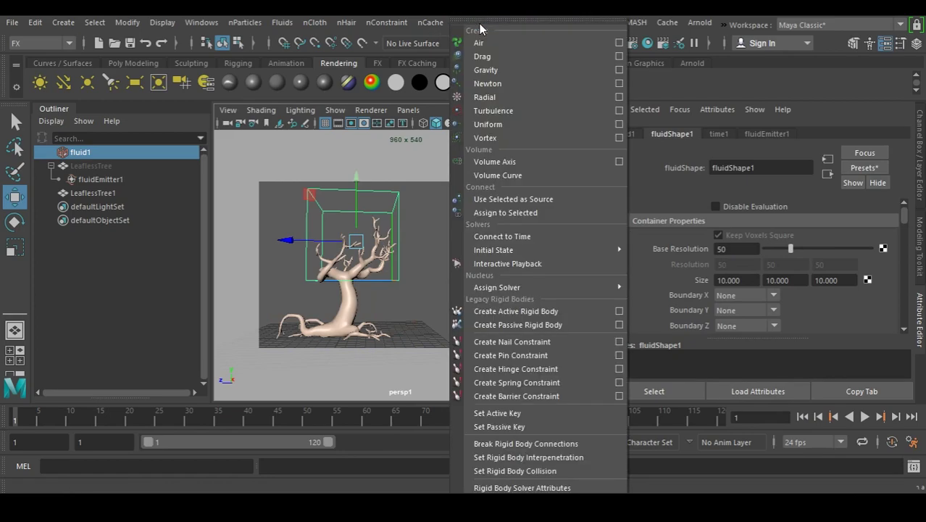
pyautogui.click(545, 69)
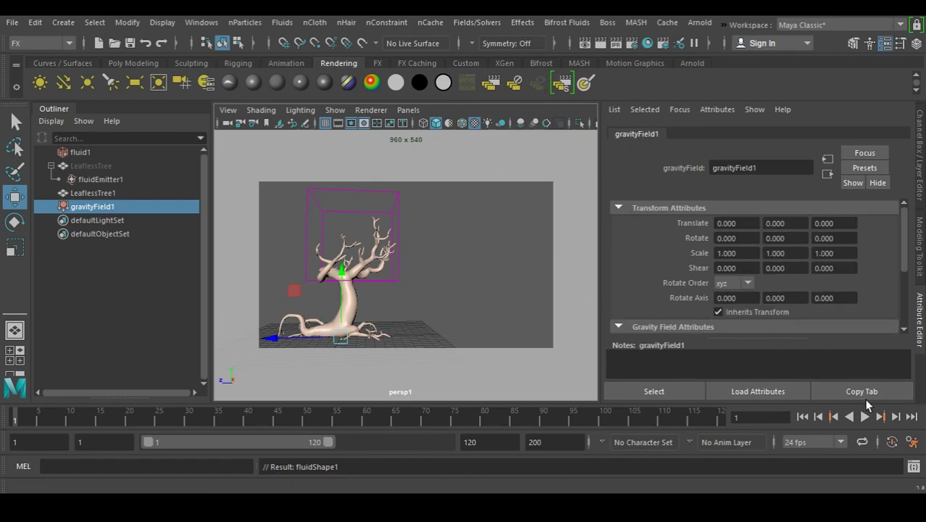
# Set the gravityField1 Magnitude to 70 and its Y Direction to 1.
pyautogui.scroll(-2, 750, 284)
pyautogui.click(749, 261)
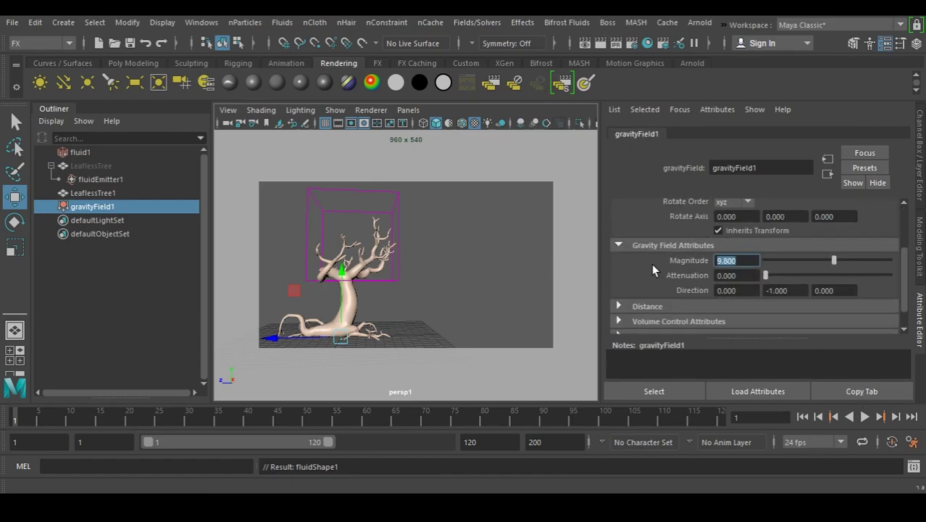
pyautogui.write('70')
pyautogui.press('Return')
pyautogui.click(794, 290)
pyautogui.write('1')
pyautogui.press('Return')
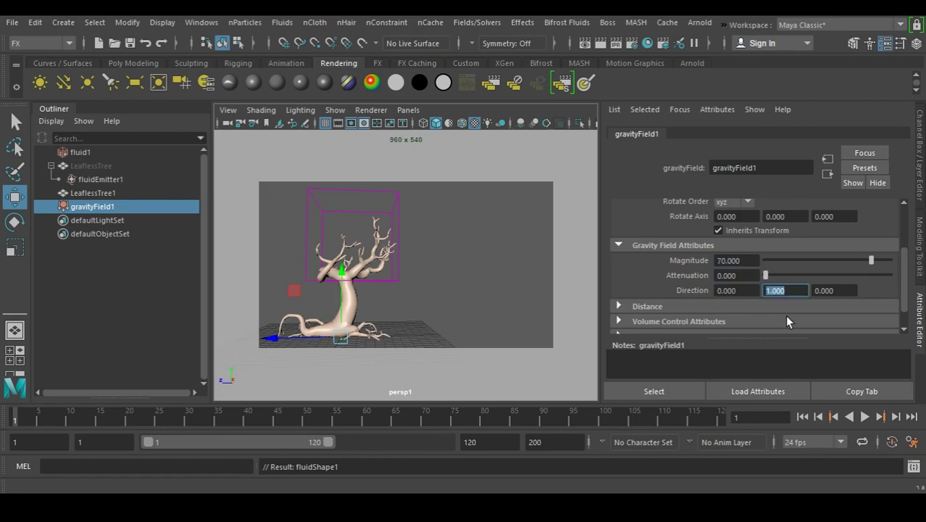
# Select the fluid container again and add a second Gravity field to it.
pyautogui.click(370, 197)
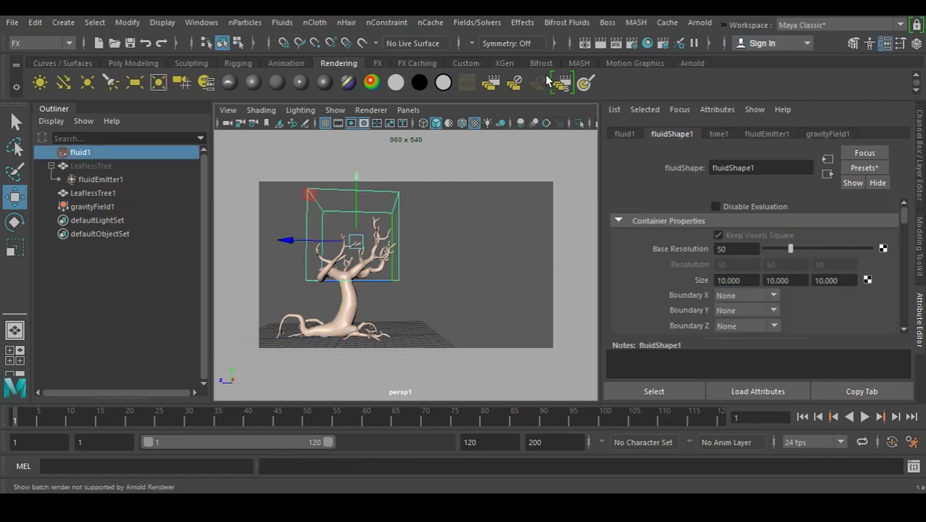
pyautogui.click(475, 22)
pyautogui.click(573, 80)
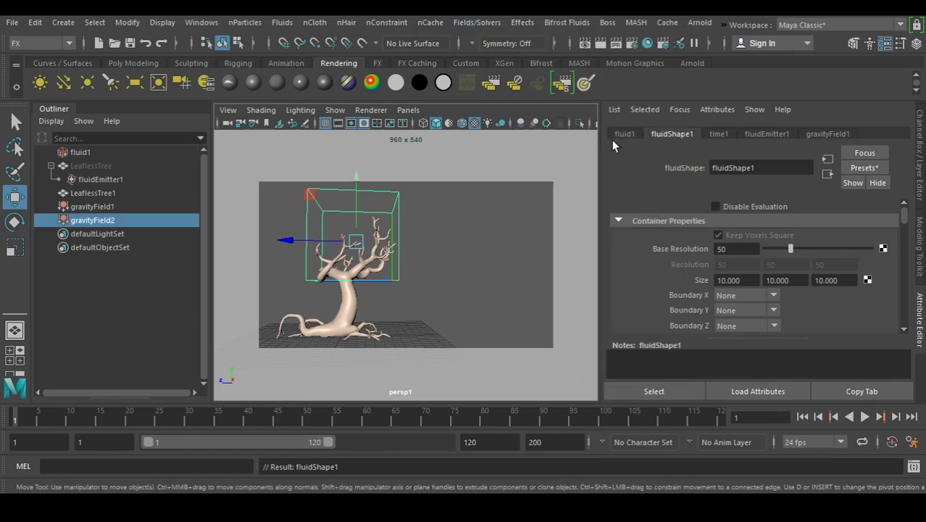
# Set the gravityField2 Direction to 0, 0, -1 and its Magnitude to 70, and clear the selection.
pyautogui.click(786, 289)
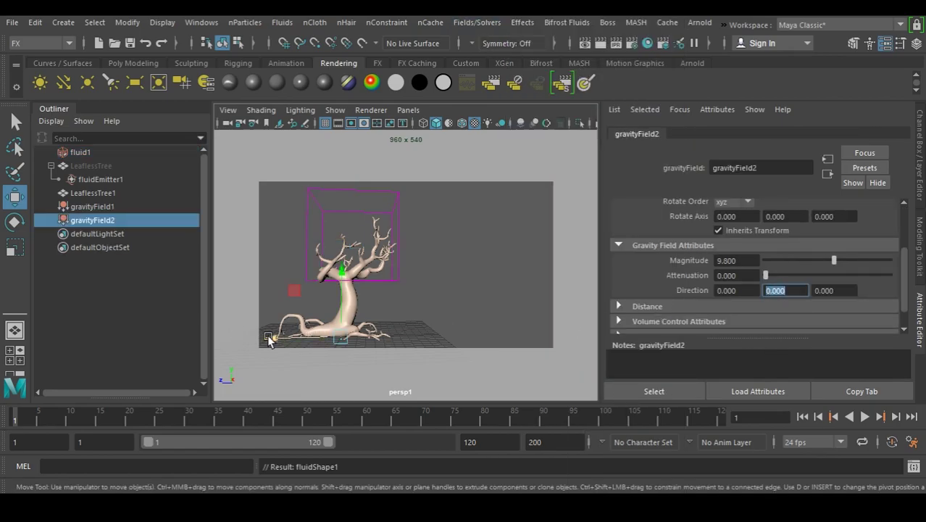
pyautogui.press('Tab')
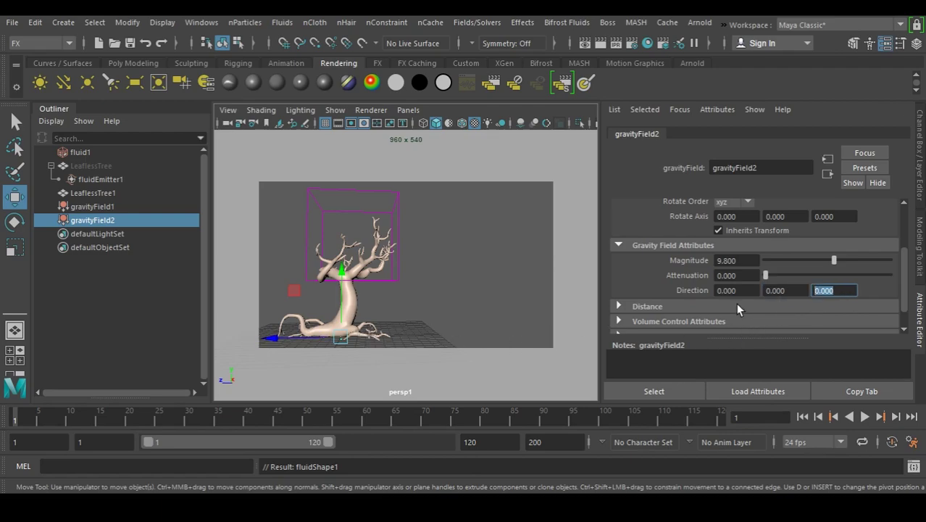
pyautogui.write('-1')
pyautogui.press('Return')
pyautogui.doubleClick(753, 258)
pyautogui.write('70')
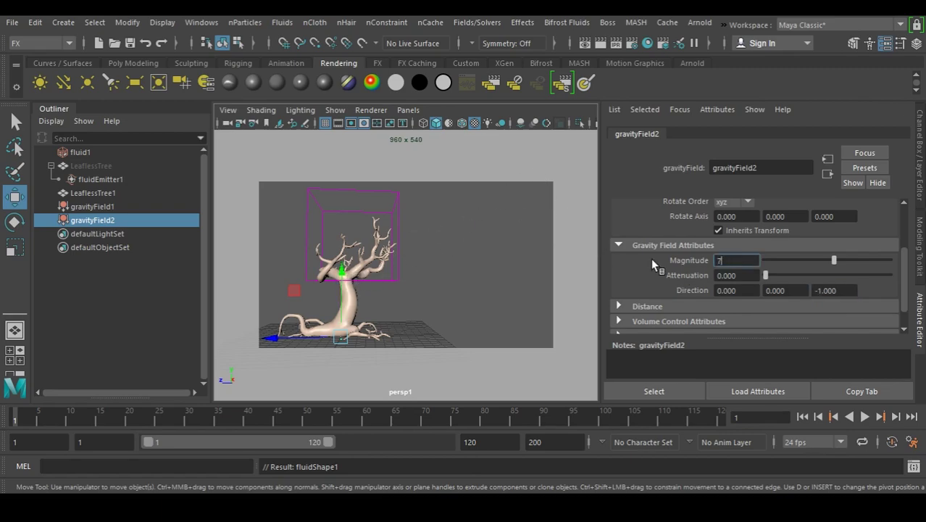
pyautogui.press('Return')
pyautogui.click(524, 262)
# Playblast the simulation with both gravity fields, interrupt it partway, review the preview in FCheck and close it.
pyautogui.rightClick(346, 415)
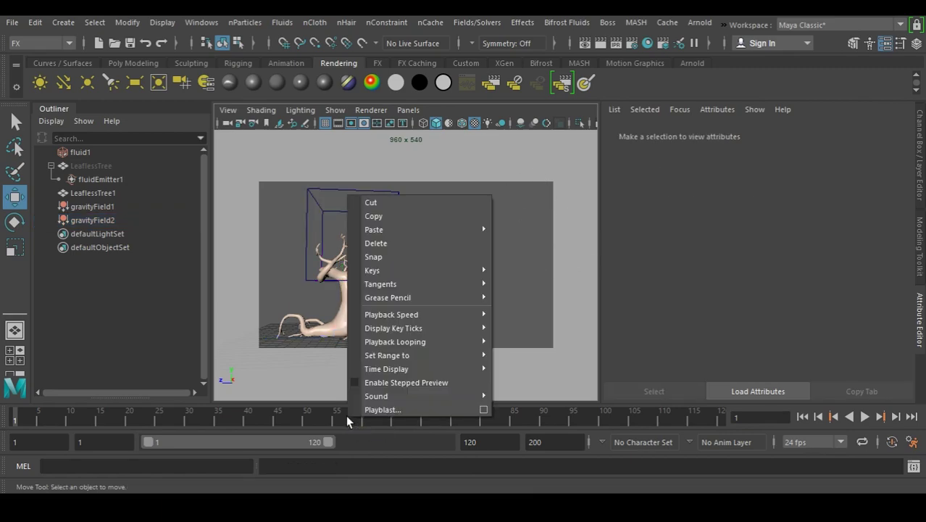
pyautogui.click(383, 408)
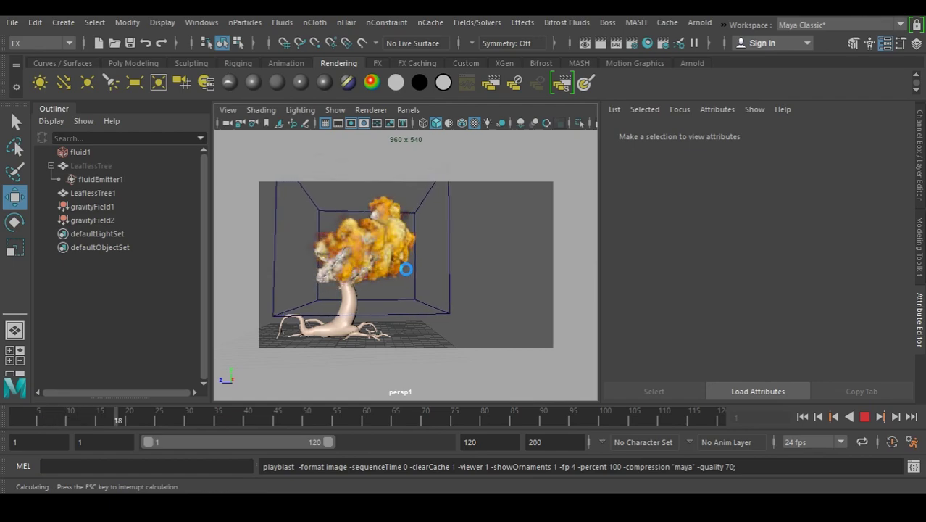
pyautogui.press('Escape')
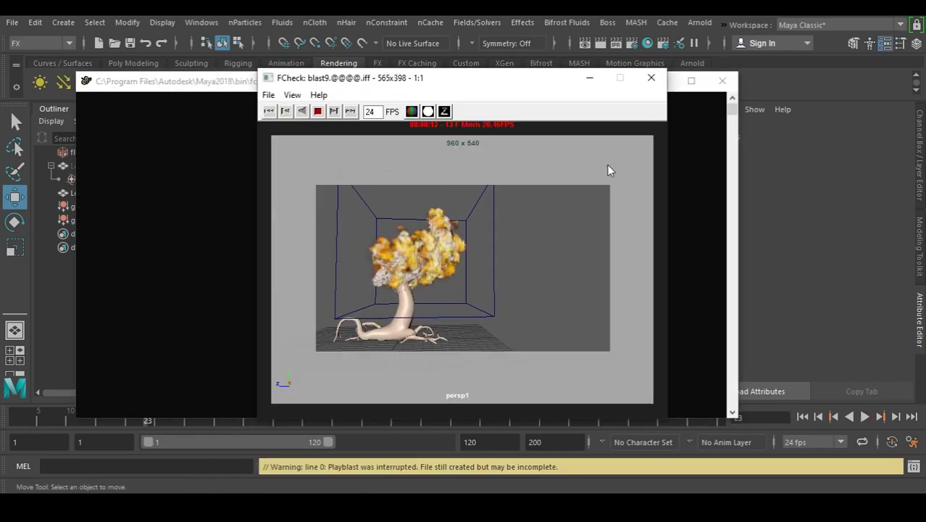
pyautogui.click(651, 80)
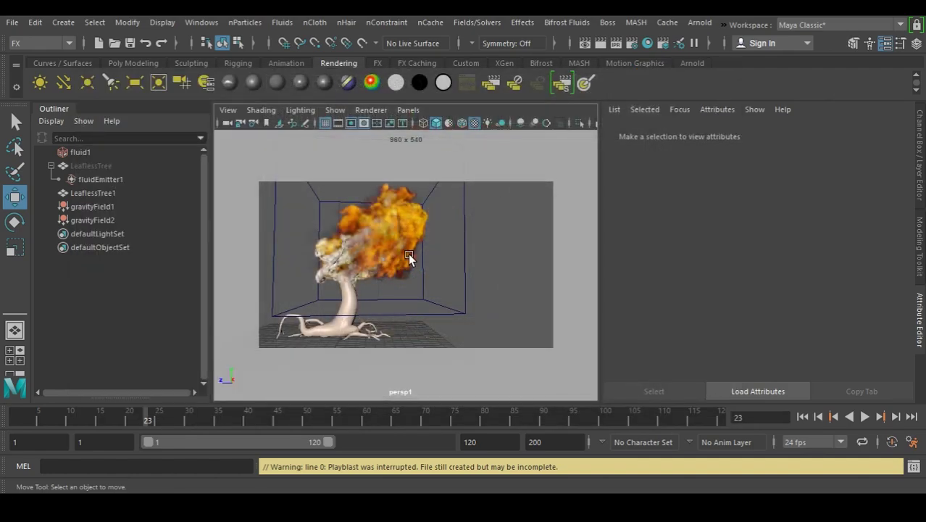
# Create a new Blinn material on the LeaflessTree1 mesh and clear the selection.
pyautogui.click(337, 330)
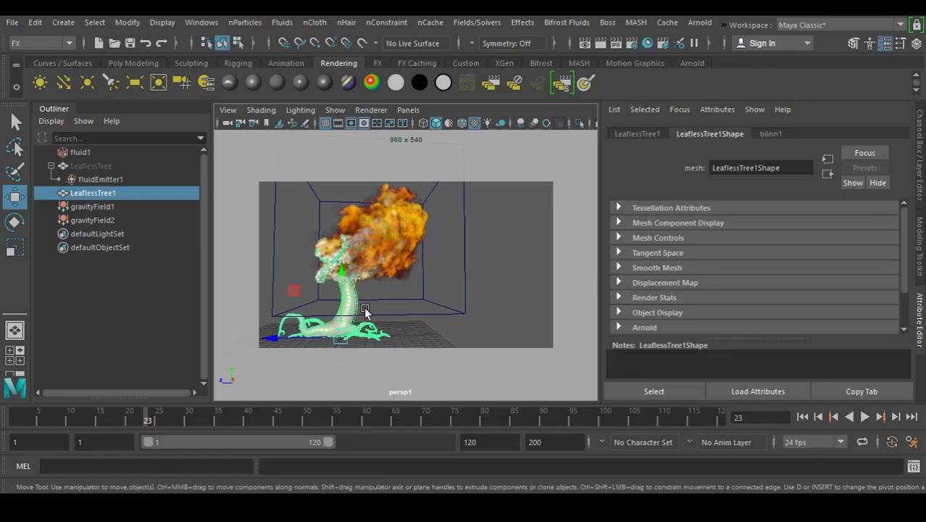
pyautogui.click(277, 82)
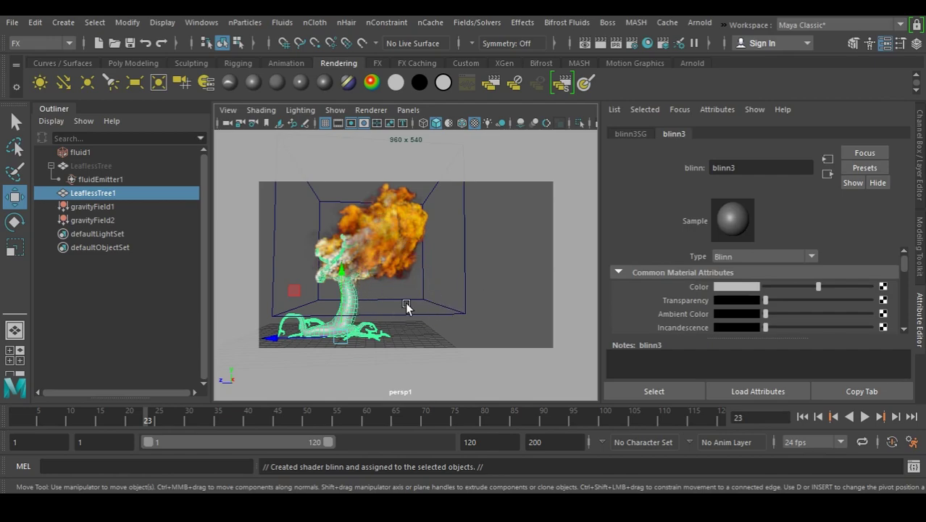
pyautogui.click(496, 274)
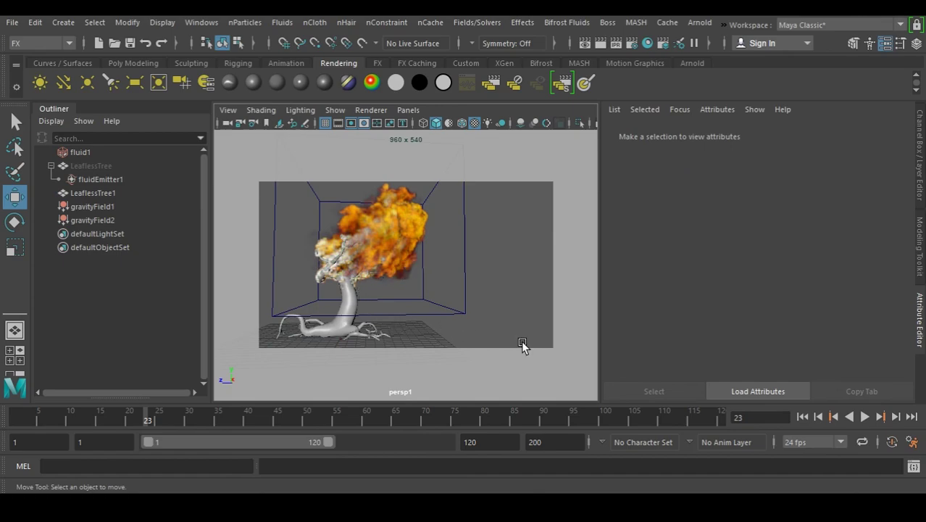
# Set the fluid container's Base Resolution to 100 and deselect it.
pyautogui.click(479, 291)
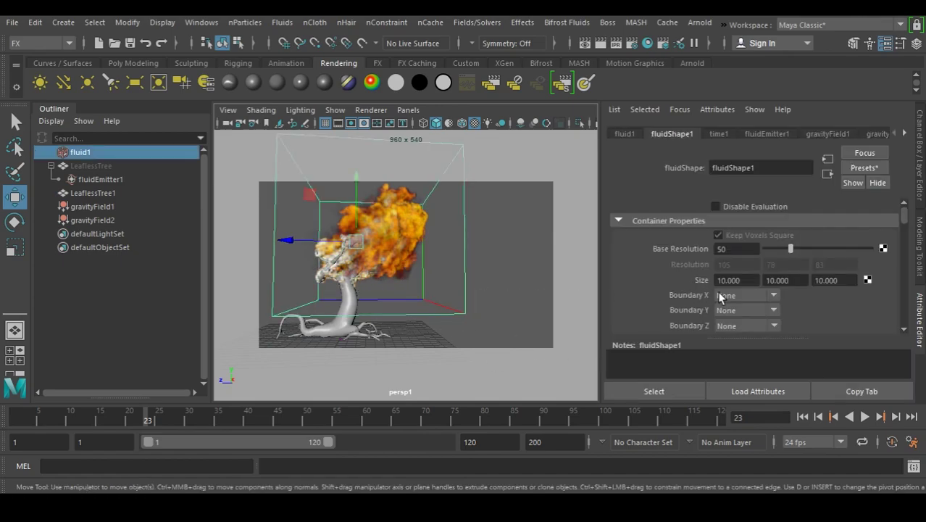
pyautogui.doubleClick(744, 249)
pyautogui.write('100')
pyautogui.press('Return')
pyautogui.click(505, 249)
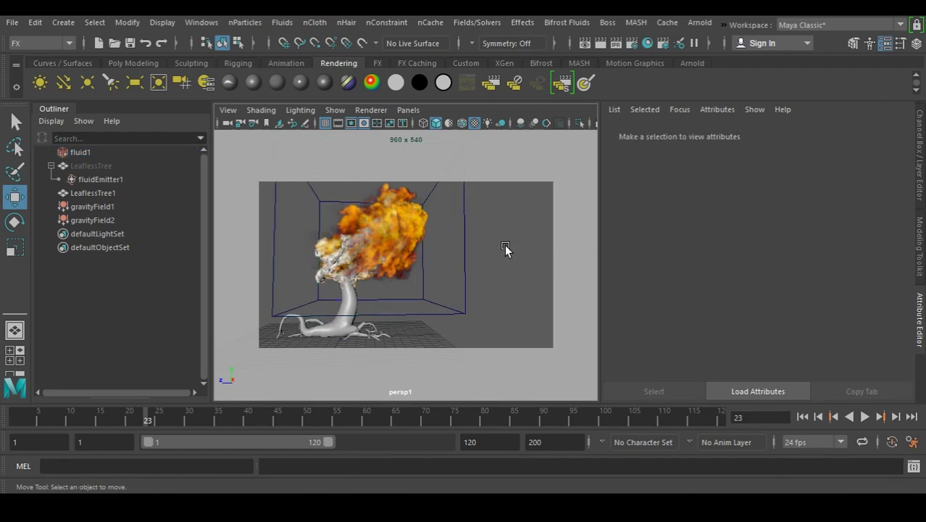
# Save the scene and playblast the higher-resolution fire simulation from the persp1 view.
pyautogui.hotkey('ctrl', 's')
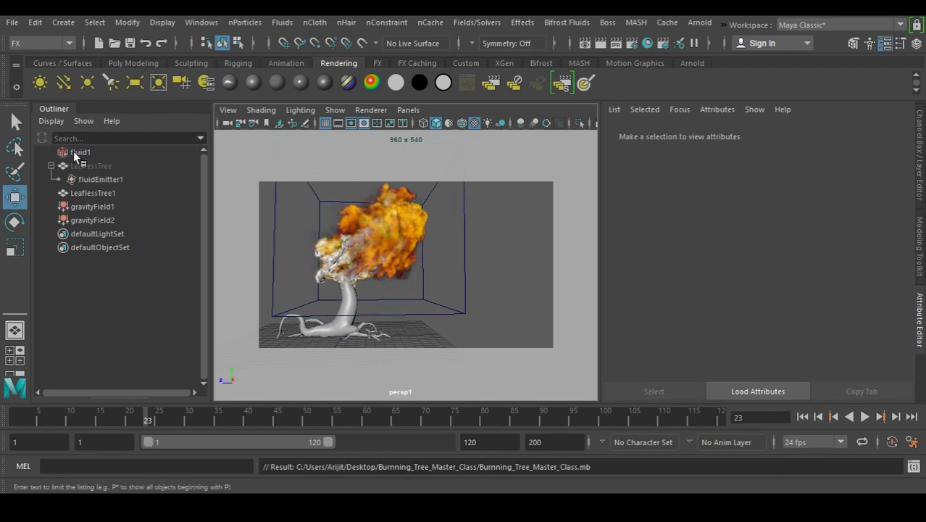
pyautogui.rightClick(149, 420)
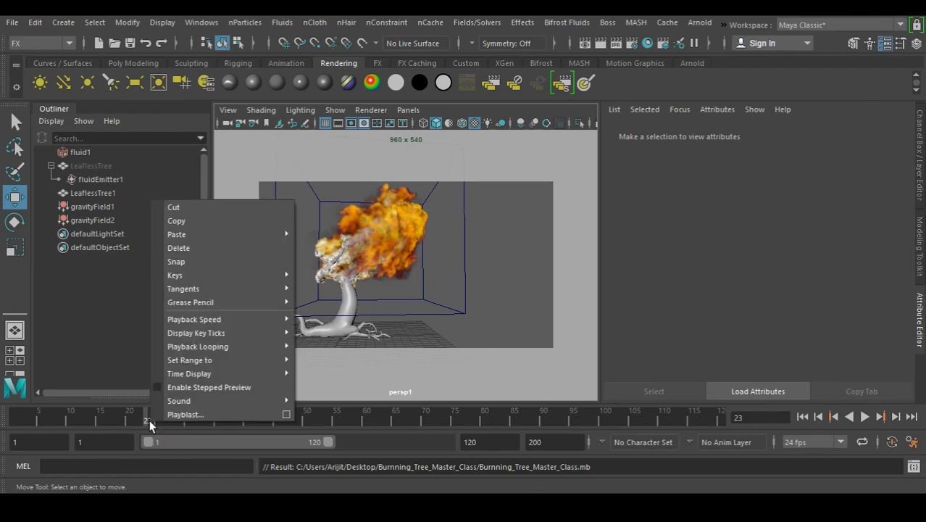
pyautogui.click(213, 416)
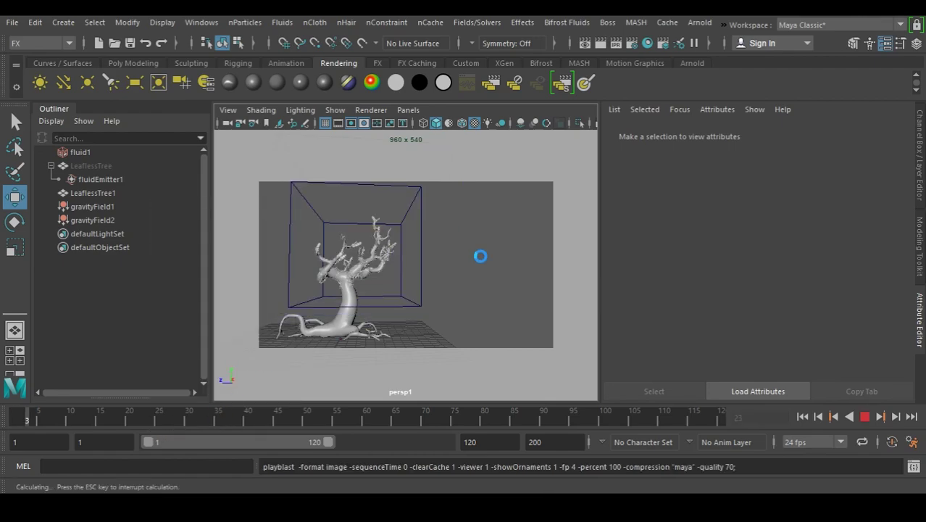